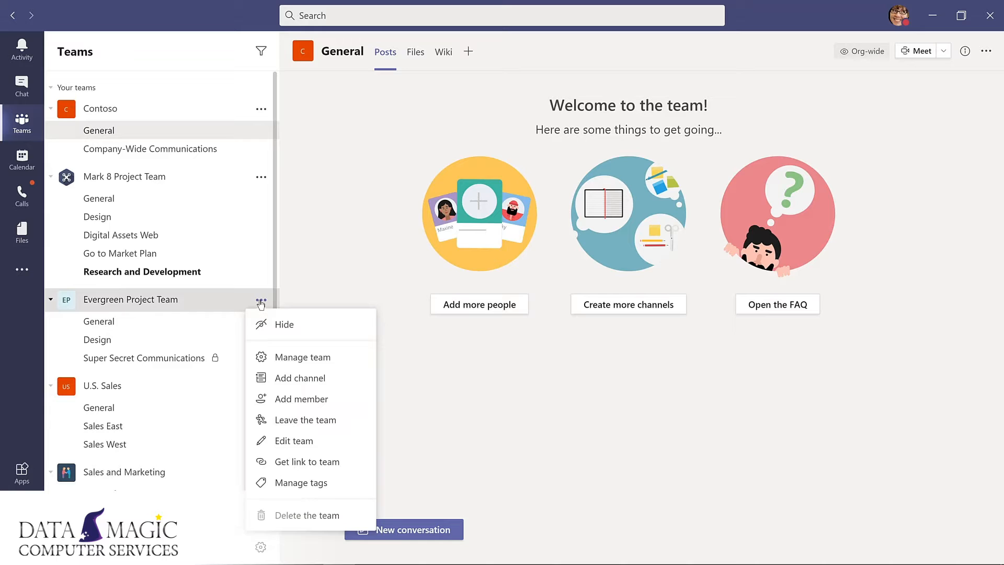
- Open team management for the Evergreen Project Team and expand its list of members and guests
click(285, 358)
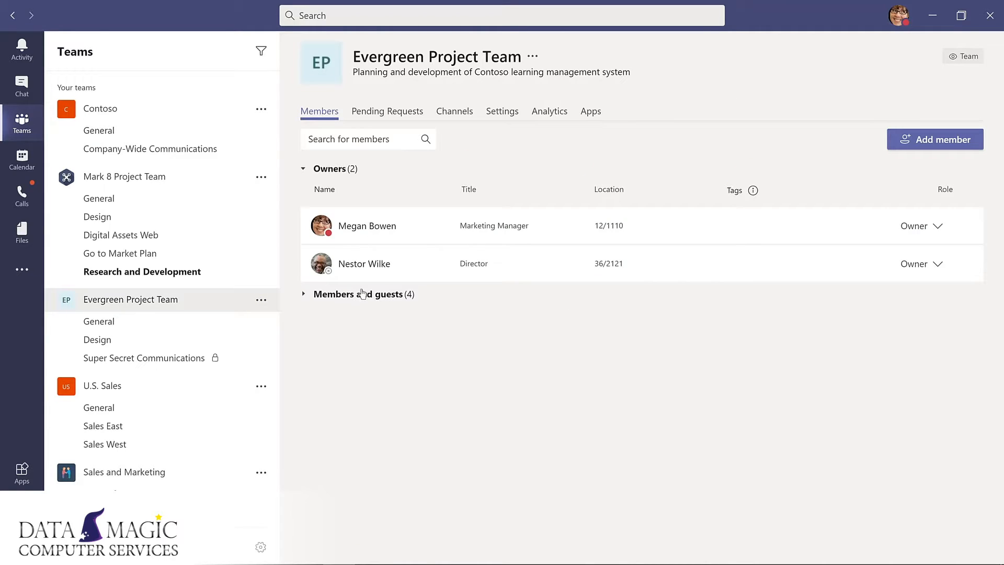
click(357, 296)
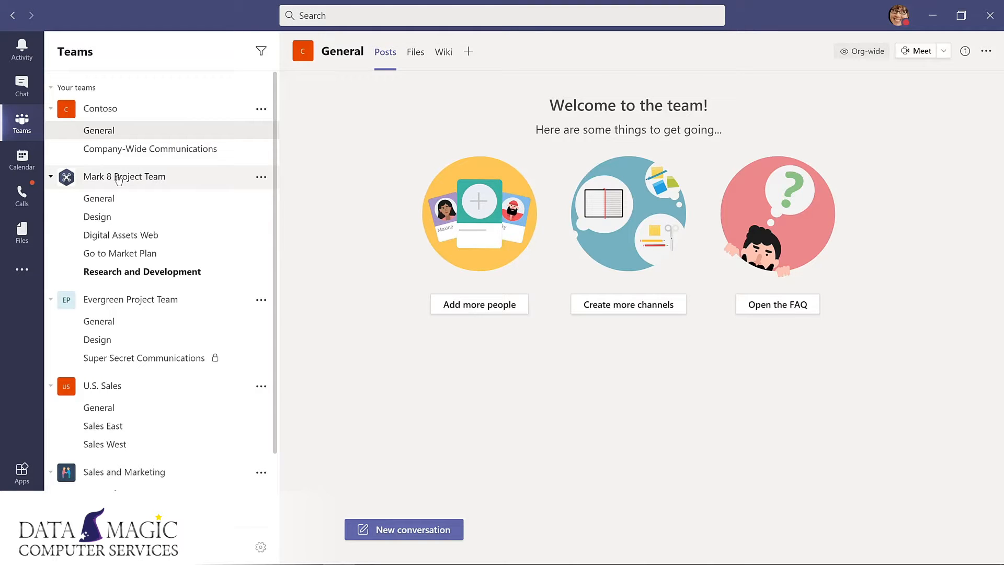
- Search for "marketing" and look through the people results, the file results and the file filters
click(330, 15)
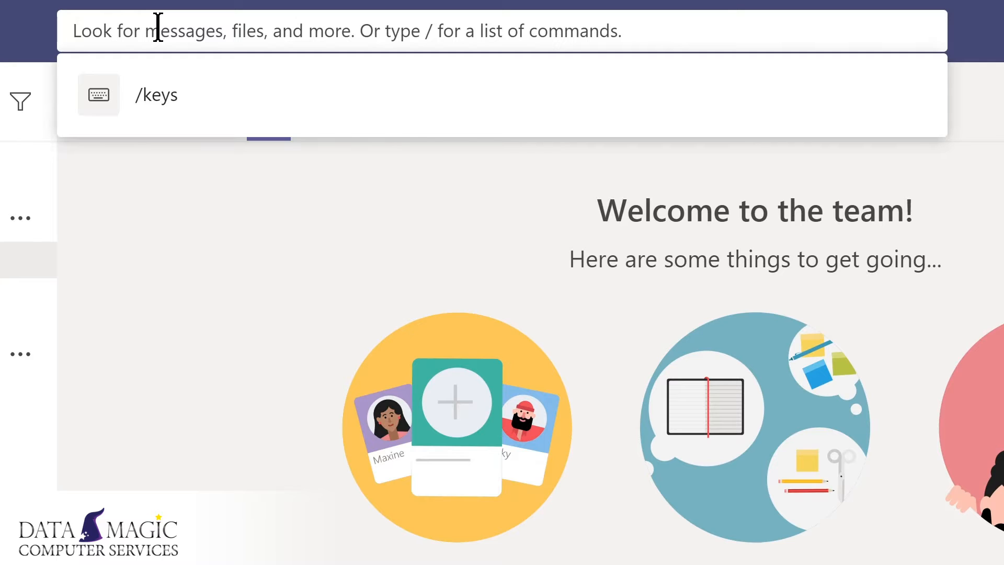
text(marketing)
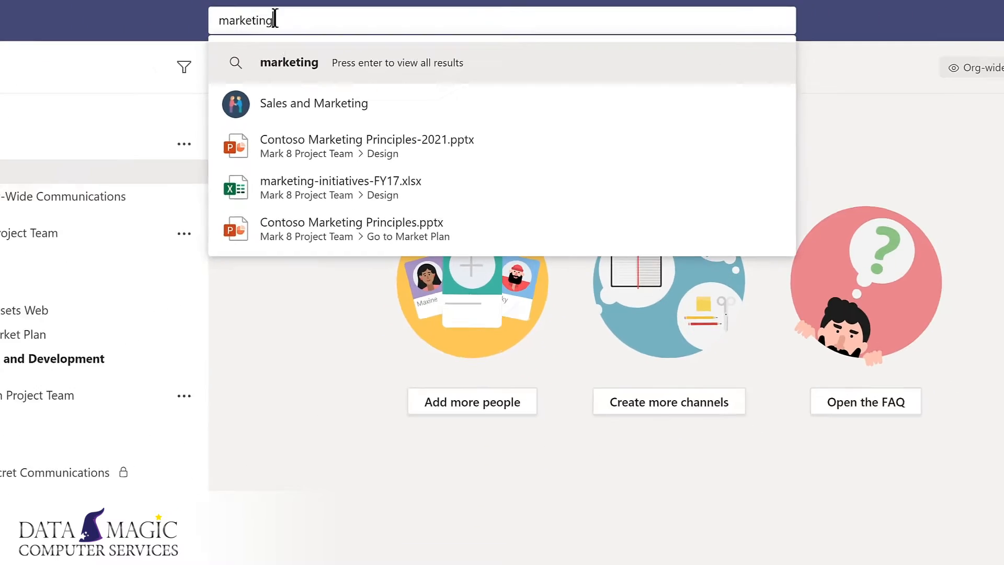
key(Return)
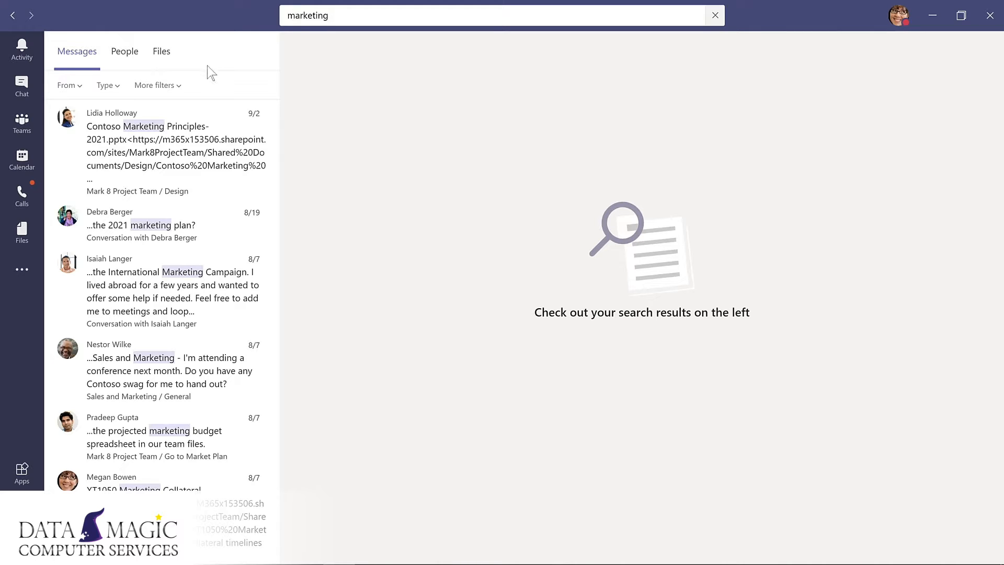
click(124, 51)
click(161, 51)
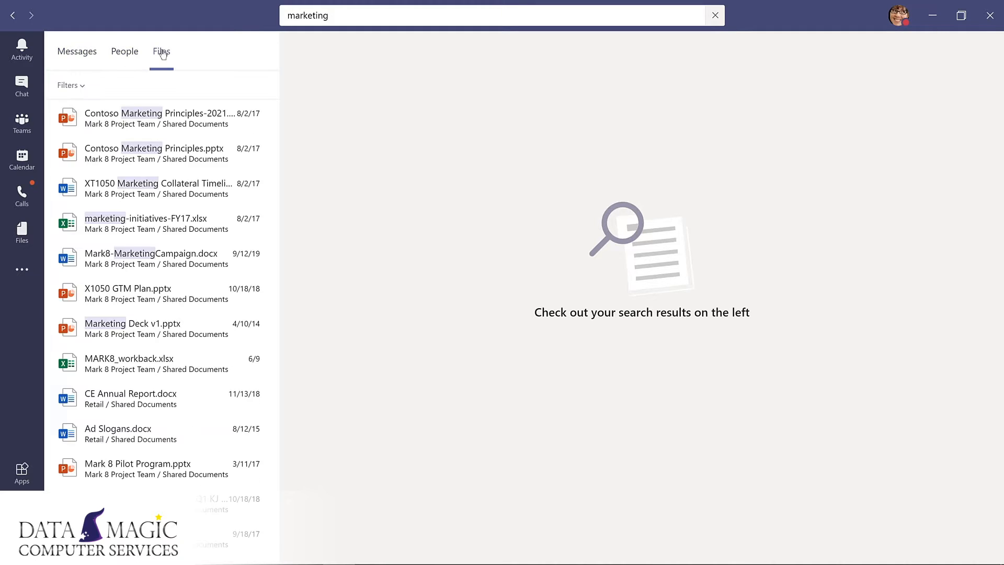
click(81, 85)
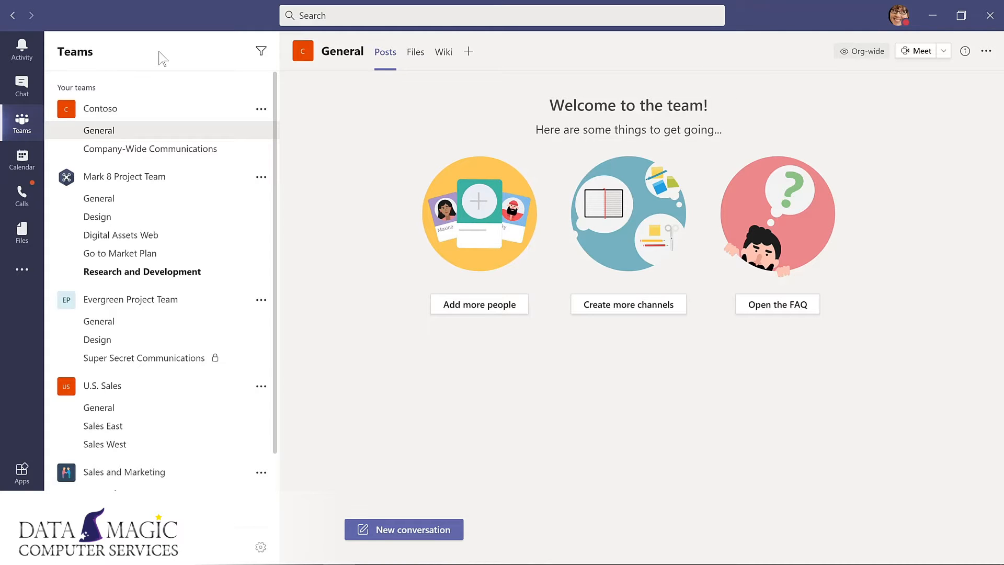
- Run the /keys command to view the list of keyboard shortcuts, and close the list
key(ctrl+e)
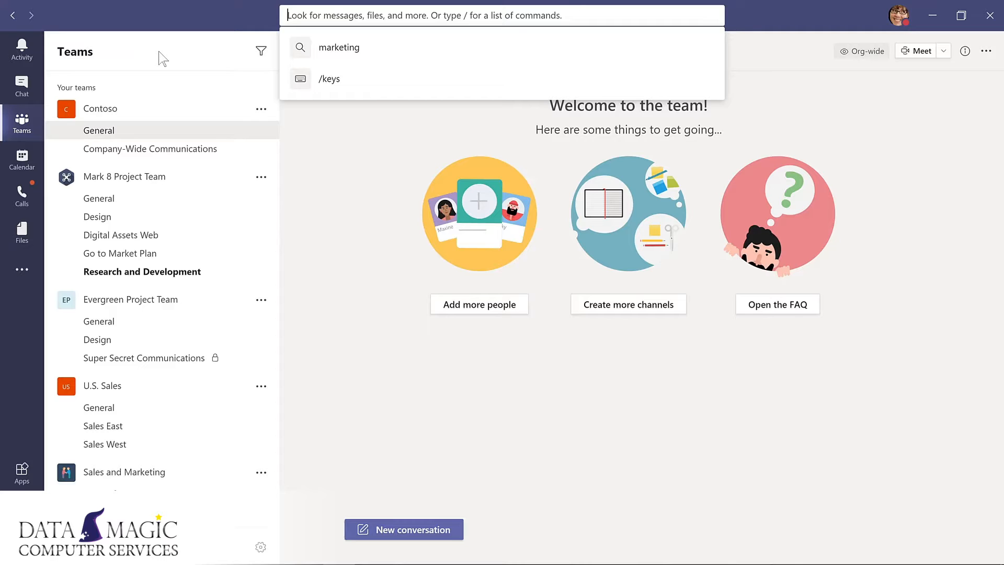
text(/keys)
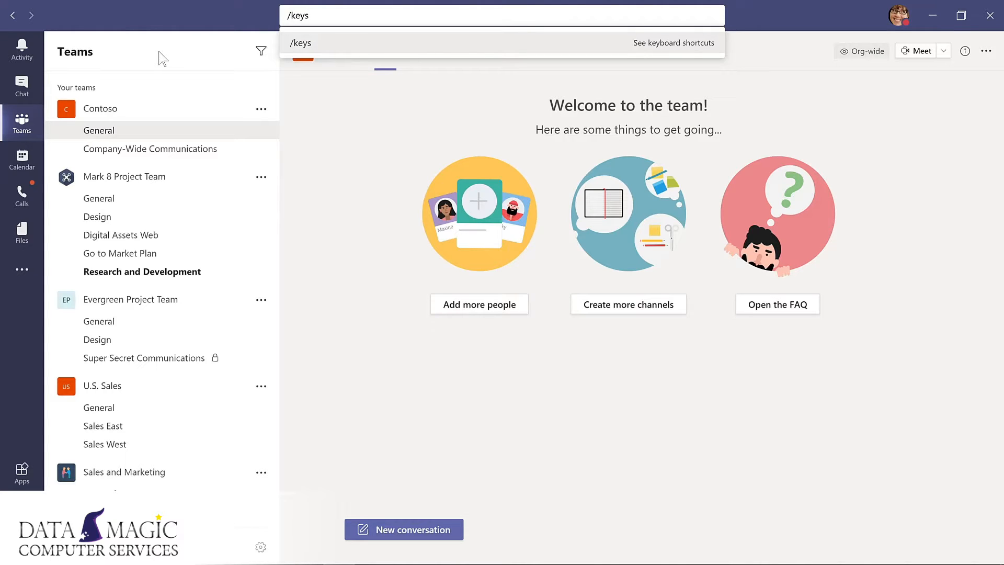
key(Return)
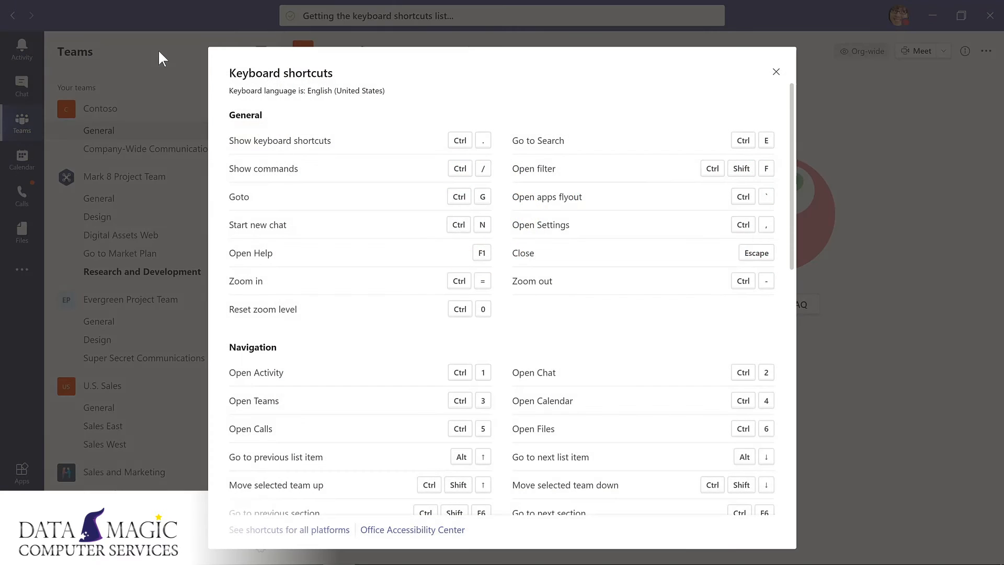
key(Escape)
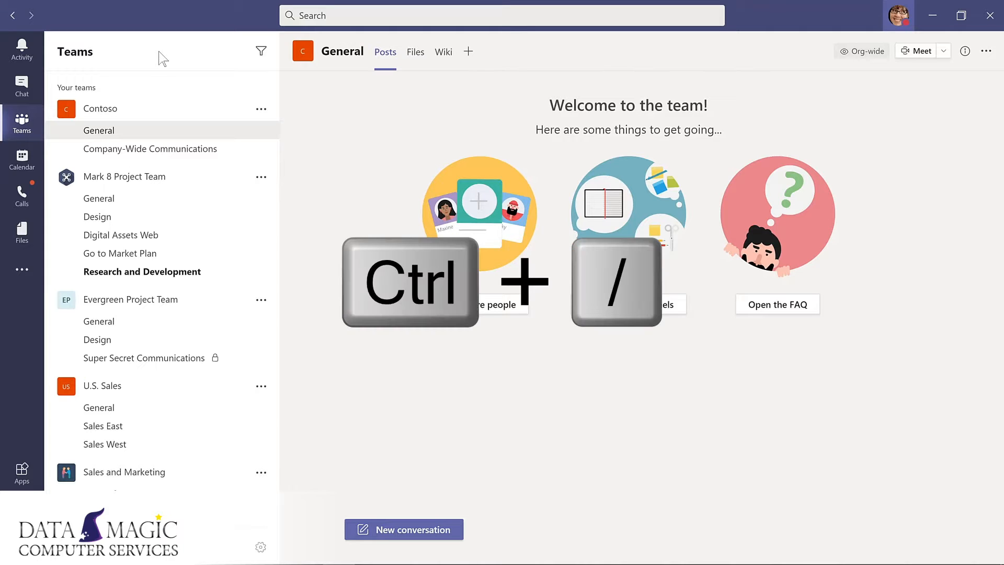
- Bring up the list of slash commands and run /whatsnew to see what's new in Teams
key(ctrl+slash)
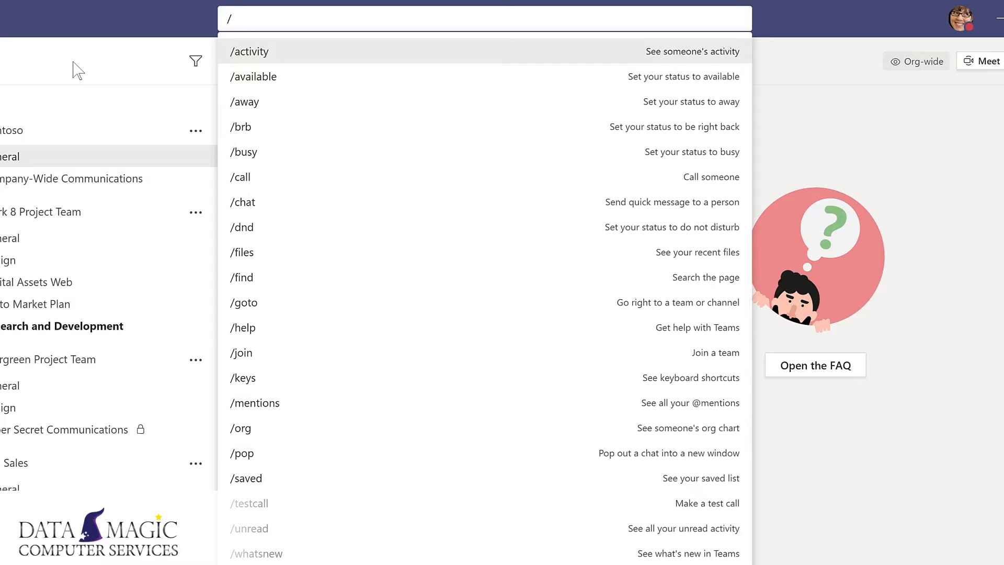
text(what)
click(263, 49)
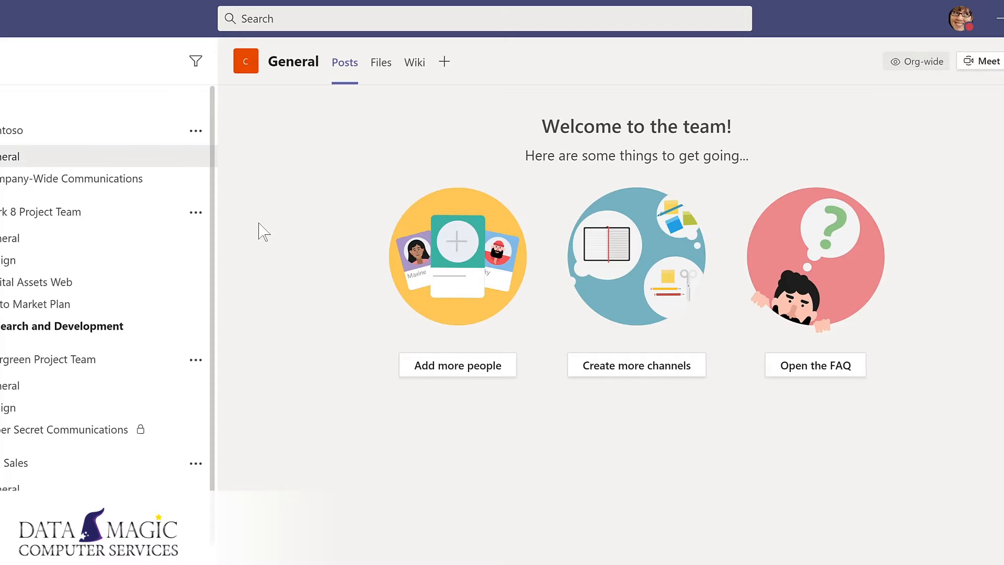
- Use the /files command to list recent files and open Usability Testing Priorities.docx
key(ctrl+slash)
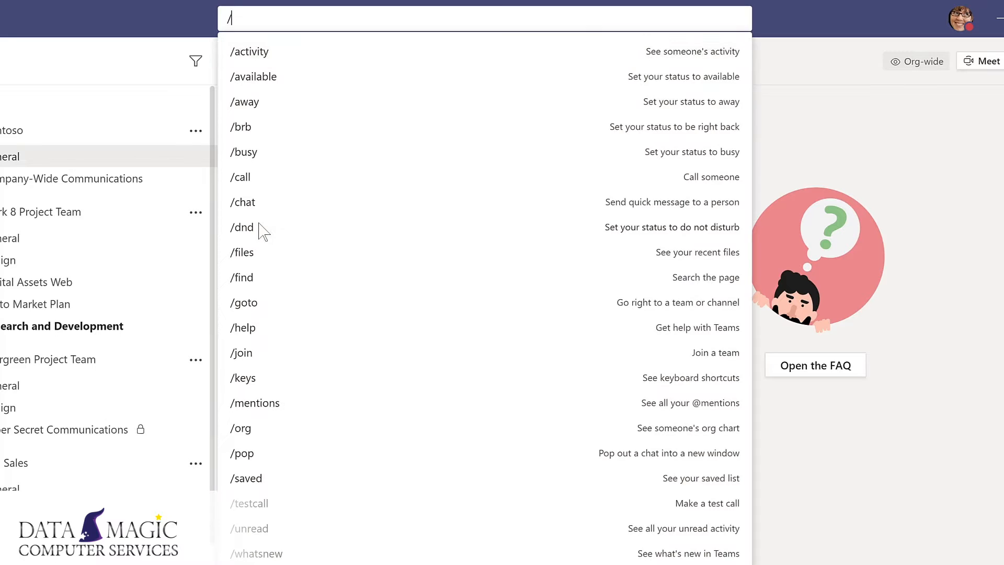
click(246, 246)
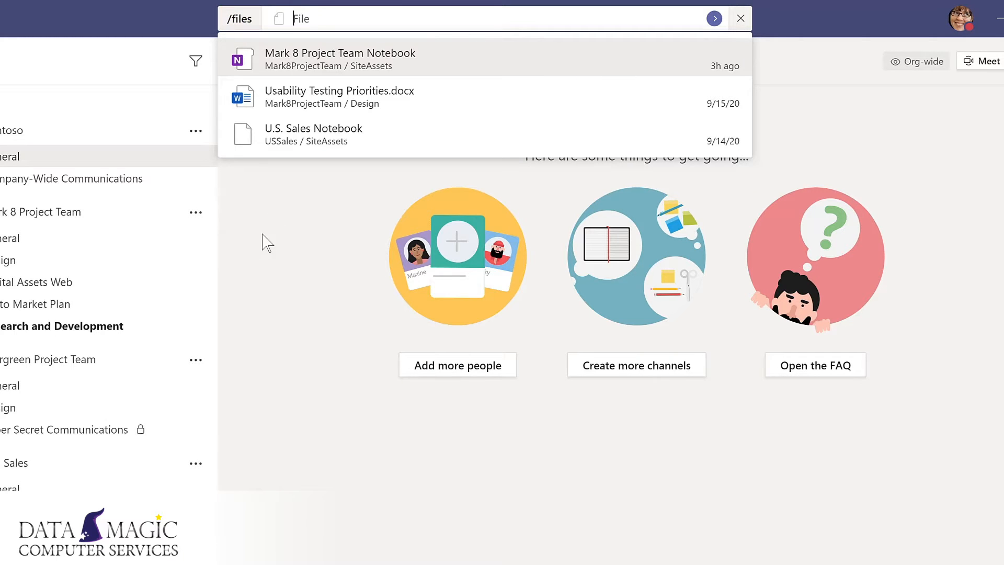
click(325, 102)
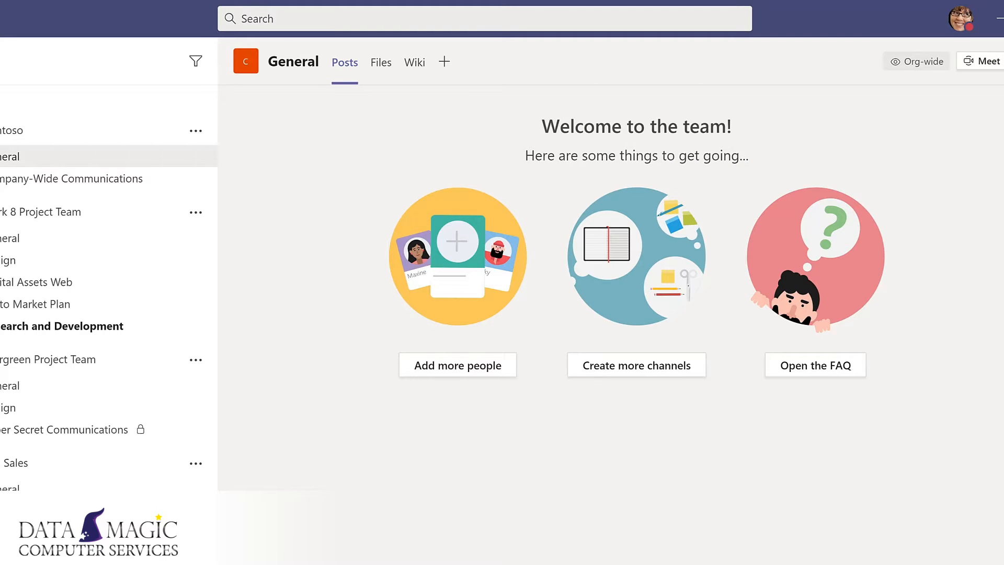
- Set the presence status to available with the /available command
text(/)
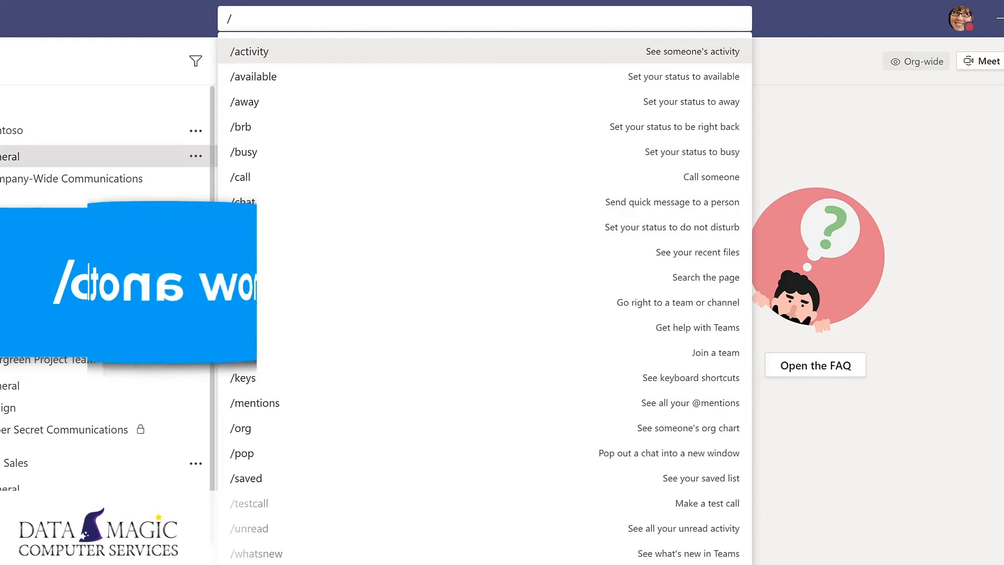
click(262, 79)
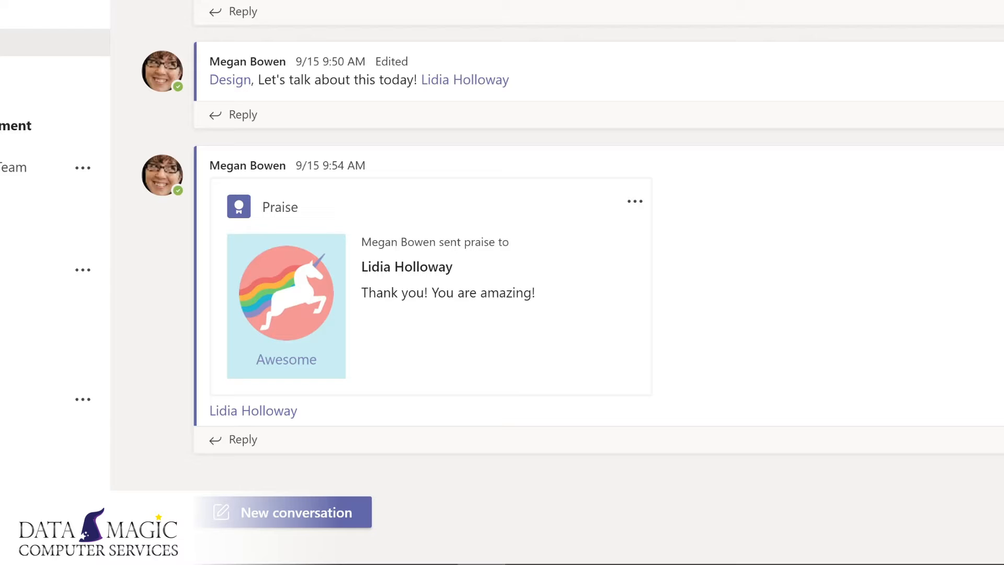
- Post a channel message mentioning the first suggested colleague, followed by ", please share an update on your conversation with the sales team."
click(295, 505)
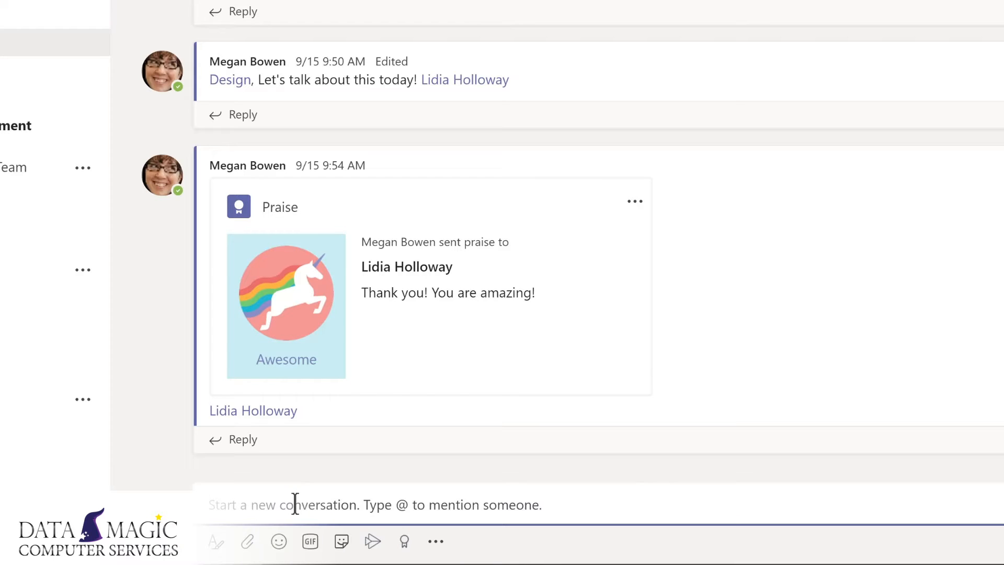
text(@)
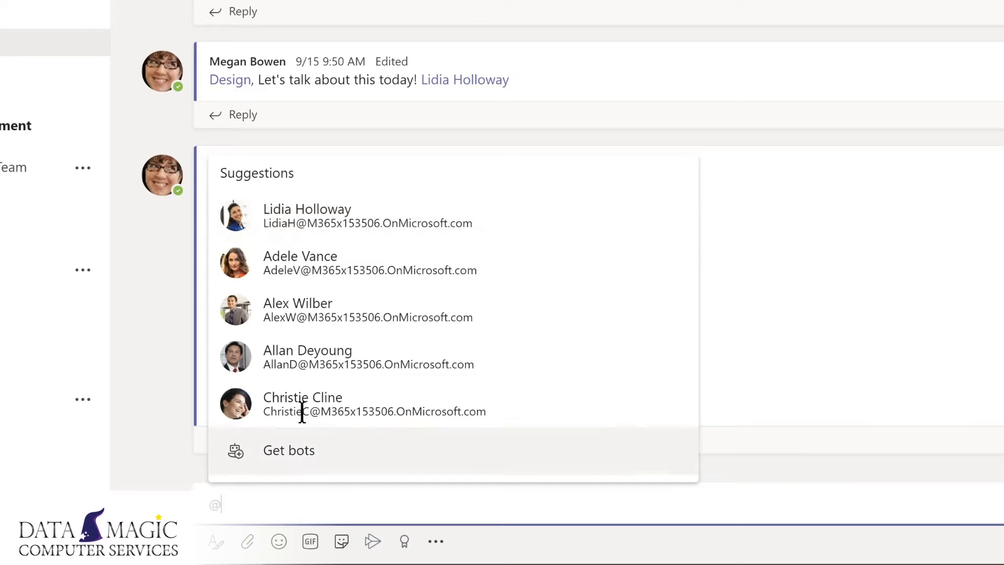
click(299, 225)
text(,)
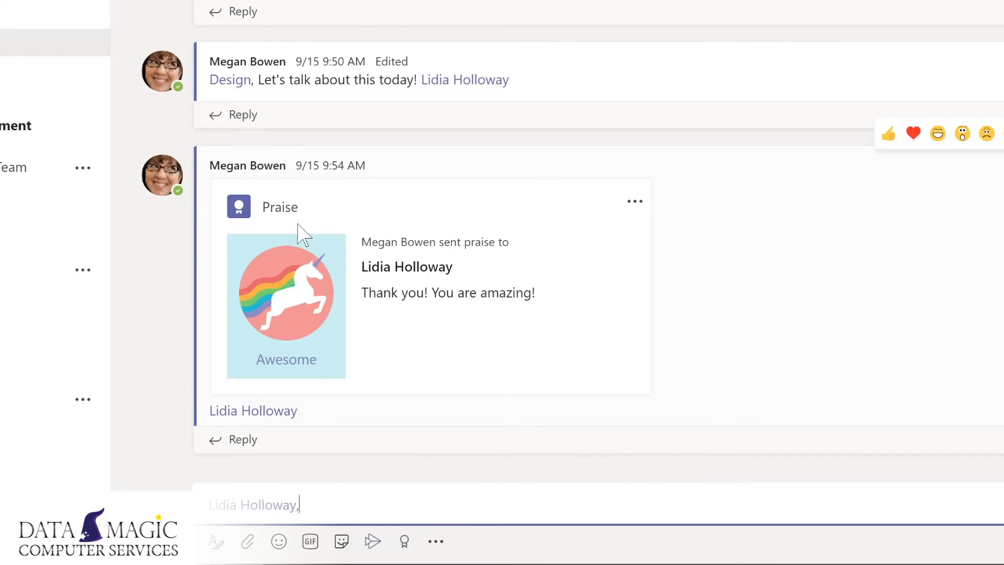
text( please share an update on your conversation with the sales team.)
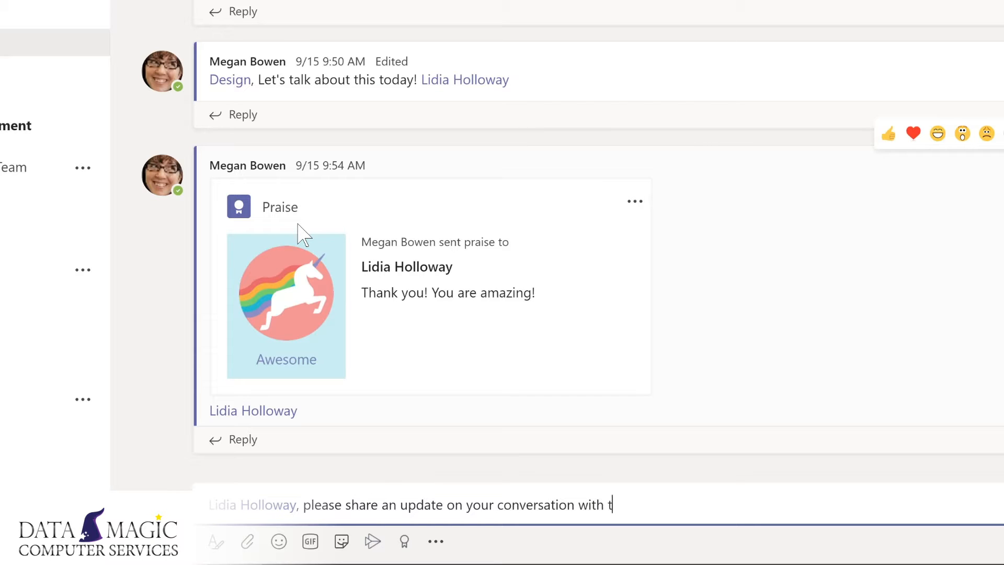
key(Return)
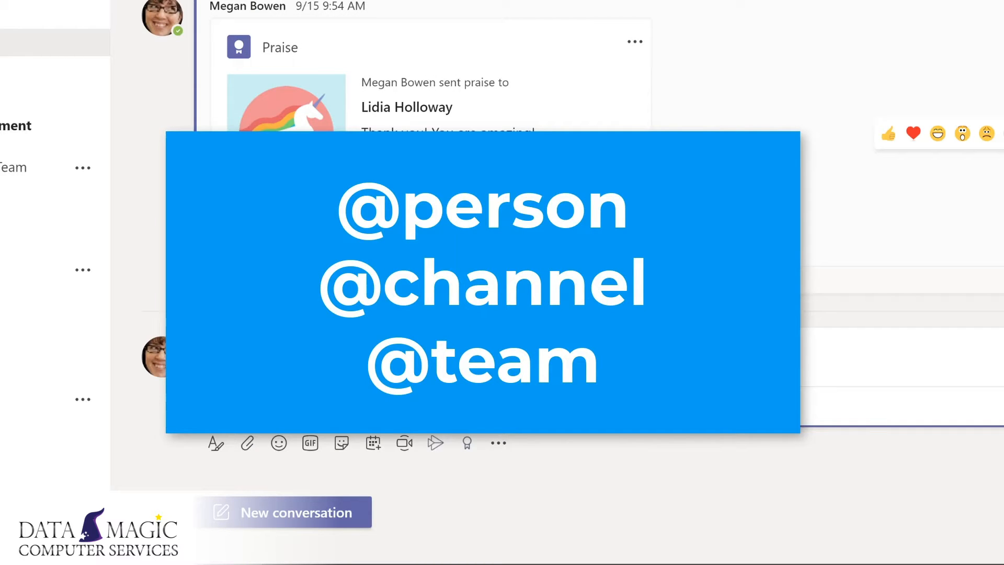
- Post a new message mentioning the Design channel, followed by ", I'm so excited about our team retreat tomorrow!"
click(307, 510)
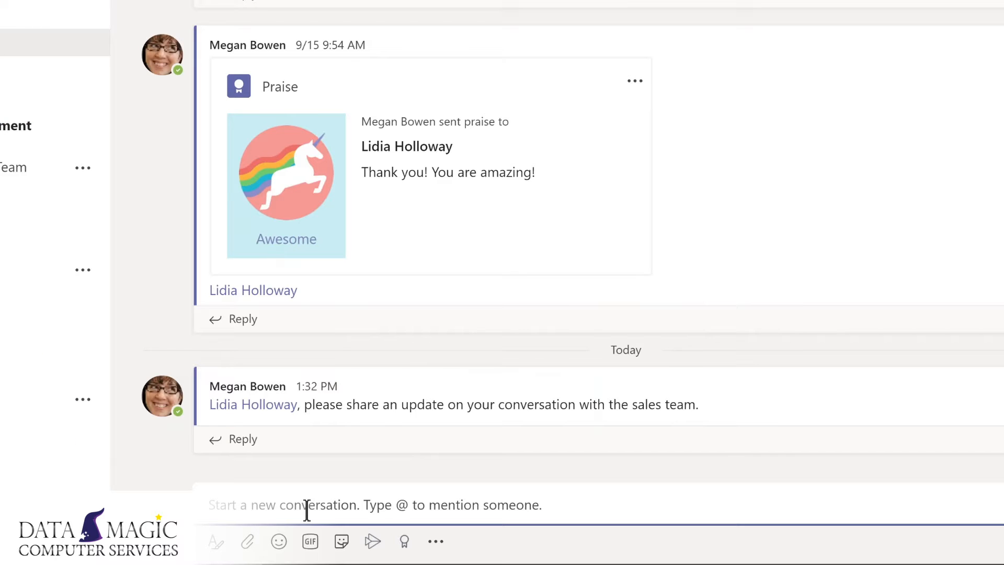
text(@De)
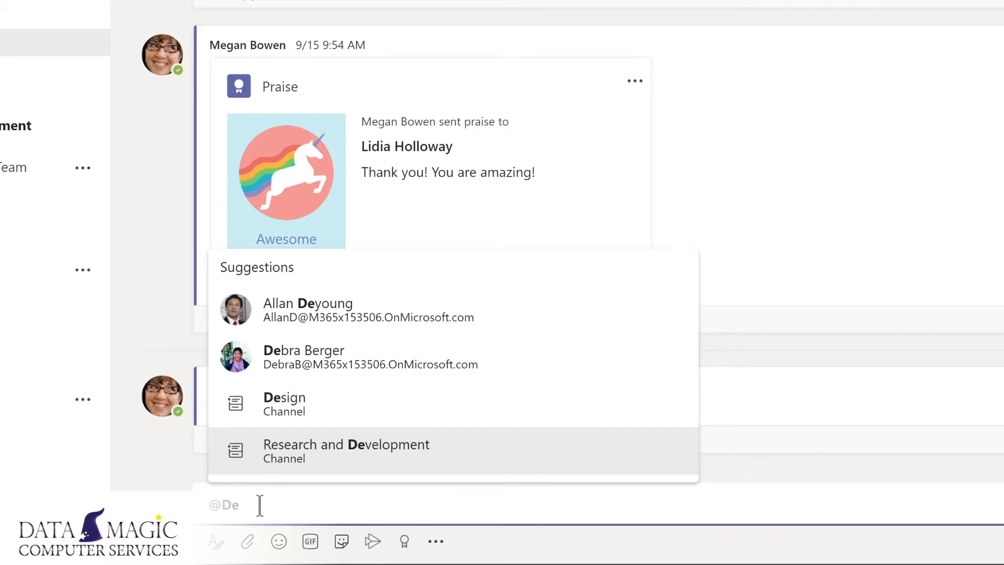
click(287, 409)
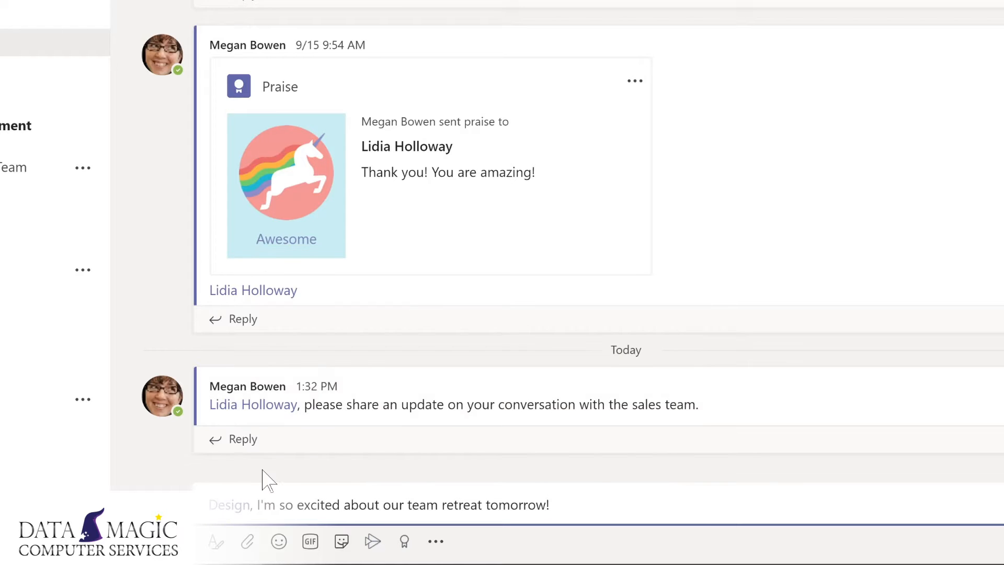
key(Return)
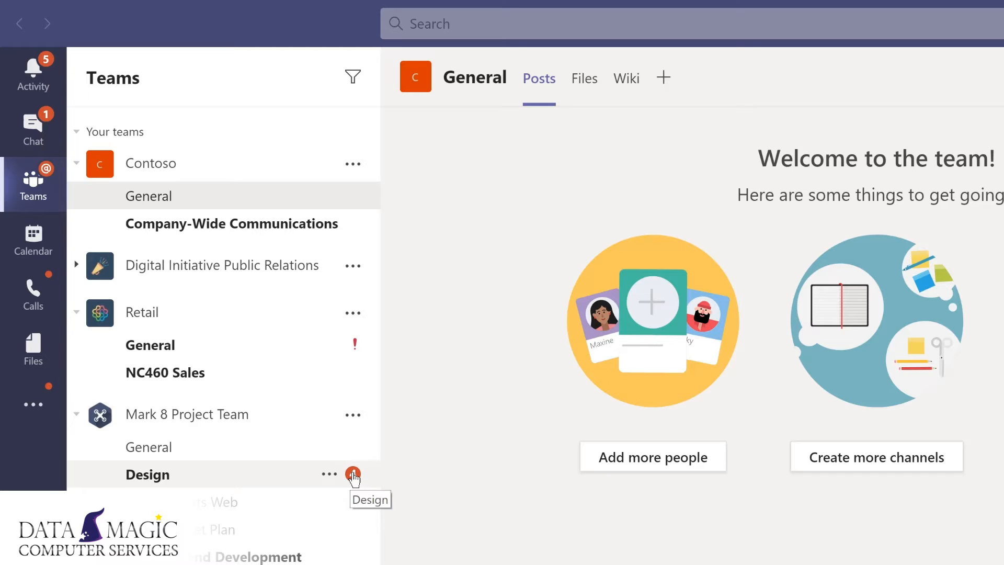
- Open the activity feed and inspect the personal and channel mention indicators on today's Design channel posts
click(36, 73)
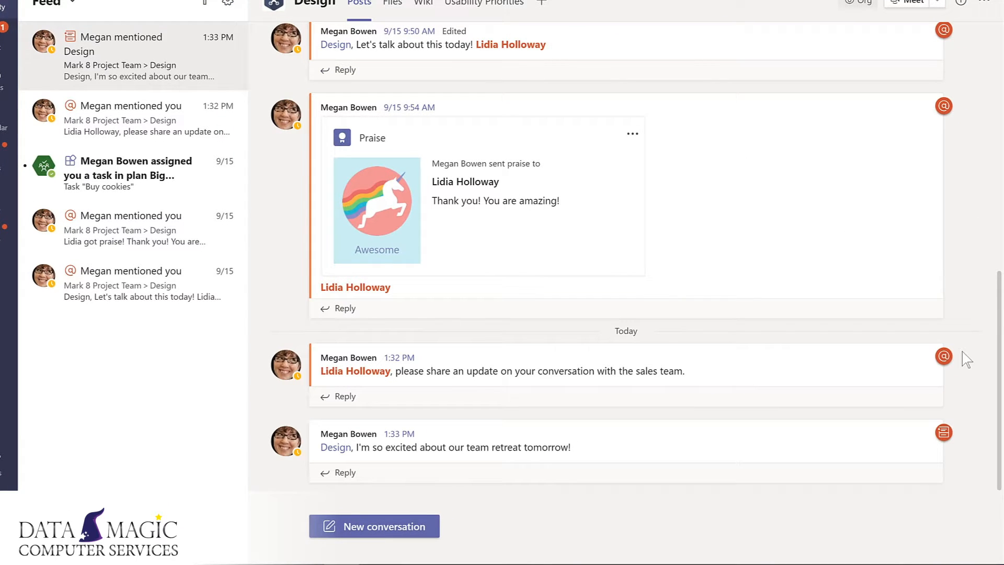
mouse_move(946, 356)
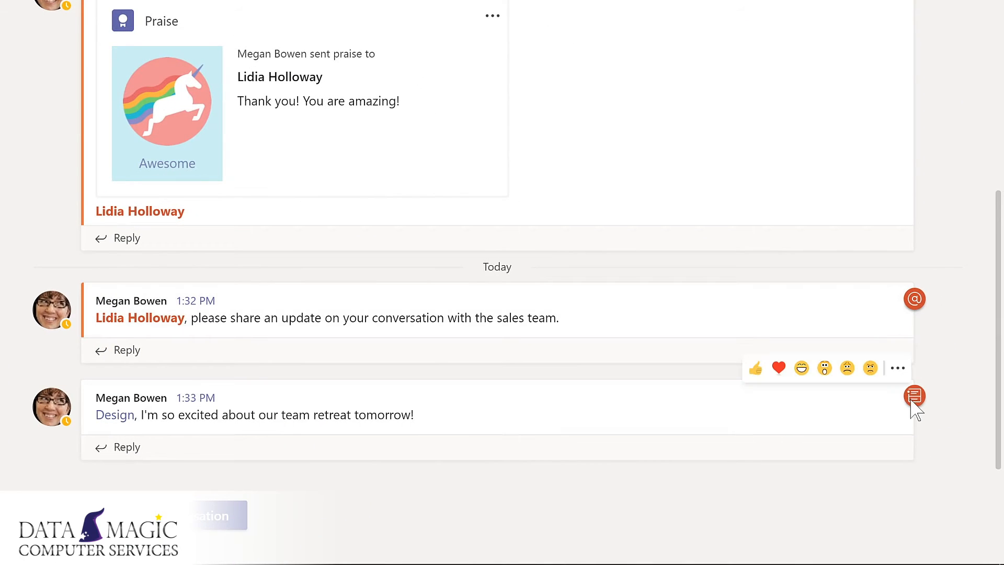
mouse_move(911, 402)
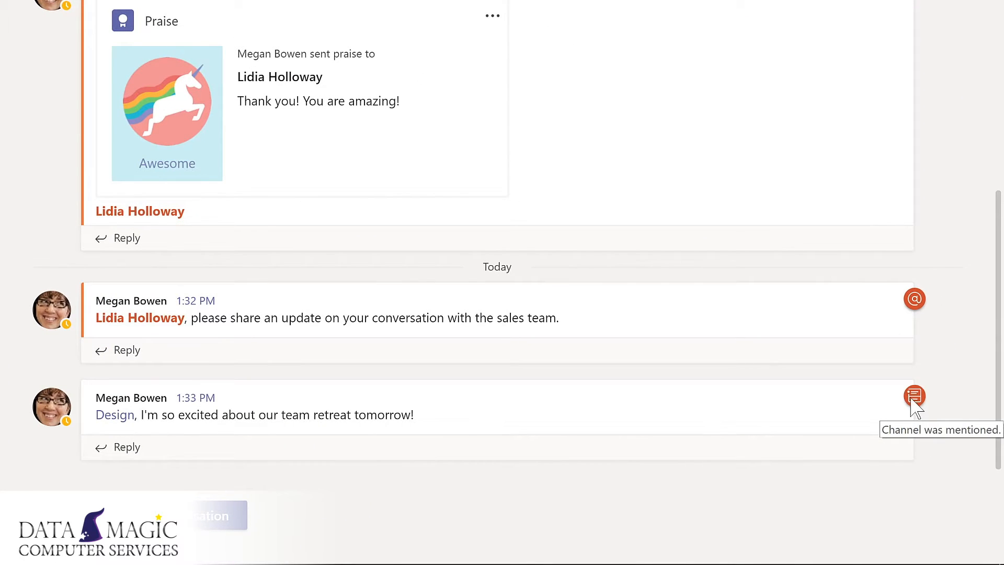
- Reply to the team retreat post with "Yay! I'm looking forward to working with the" and a mention of the Mark 8 Project Team
click(117, 454)
text(Ya)
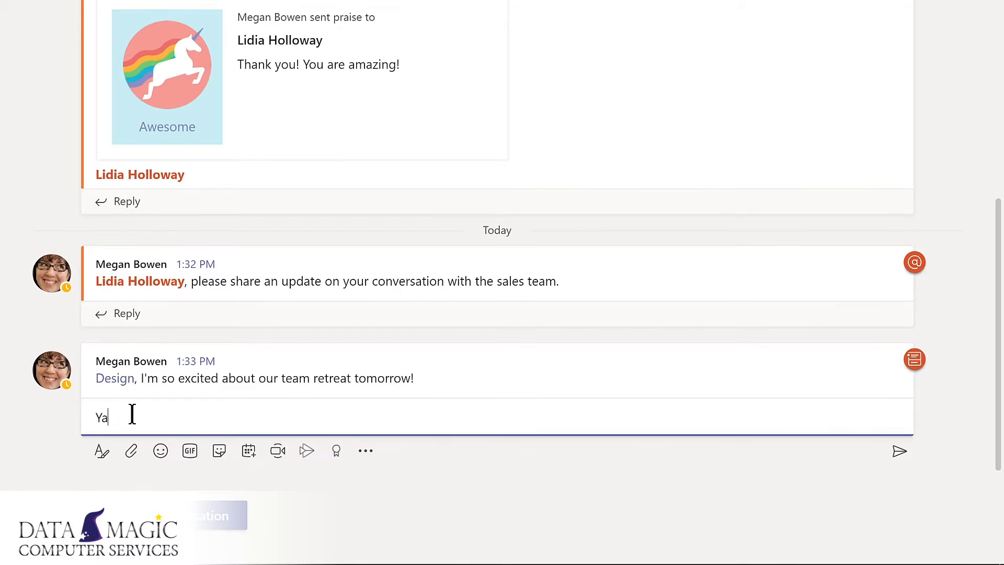
text(y! I'm looking forward to working with the @m)
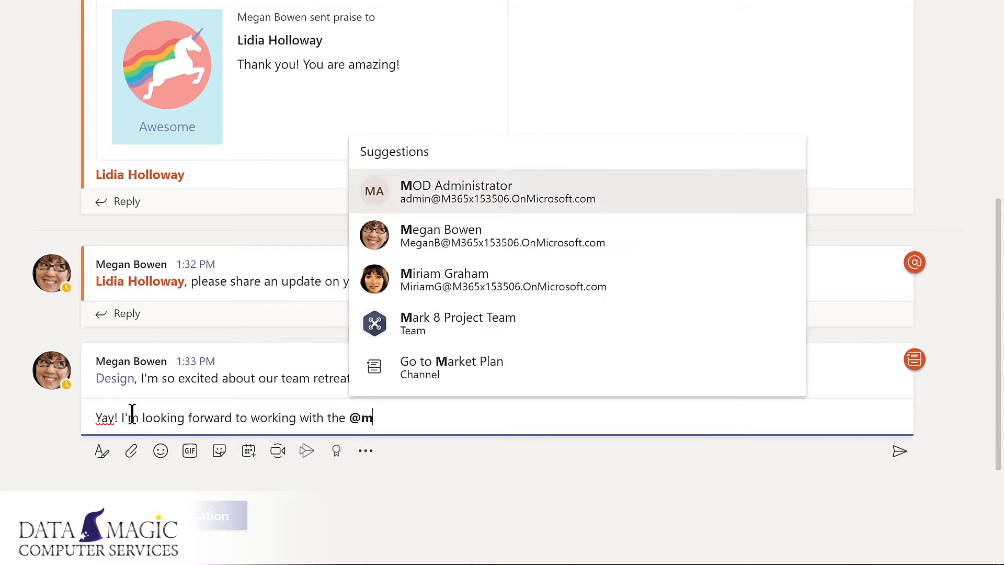
click(456, 324)
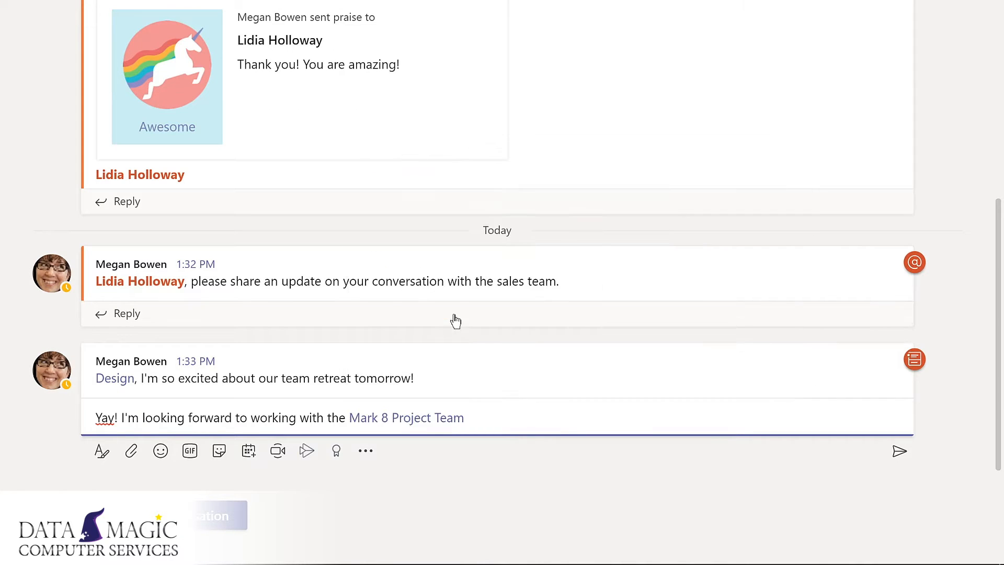
key(Return)
mouse_move(917, 375)
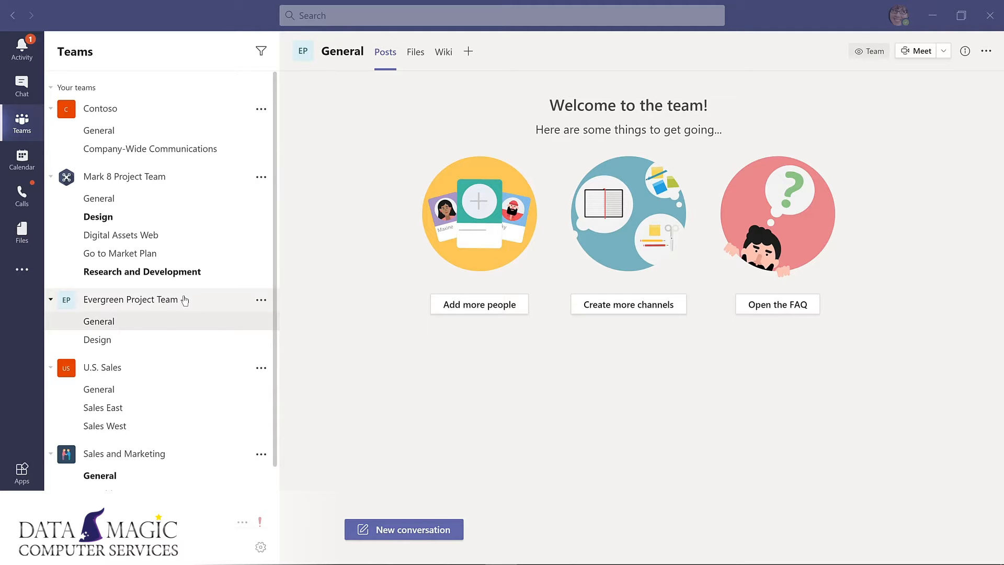
- Rename the Evergreen Project Team to "Evergreen LMS Project Team"
click(260, 302)
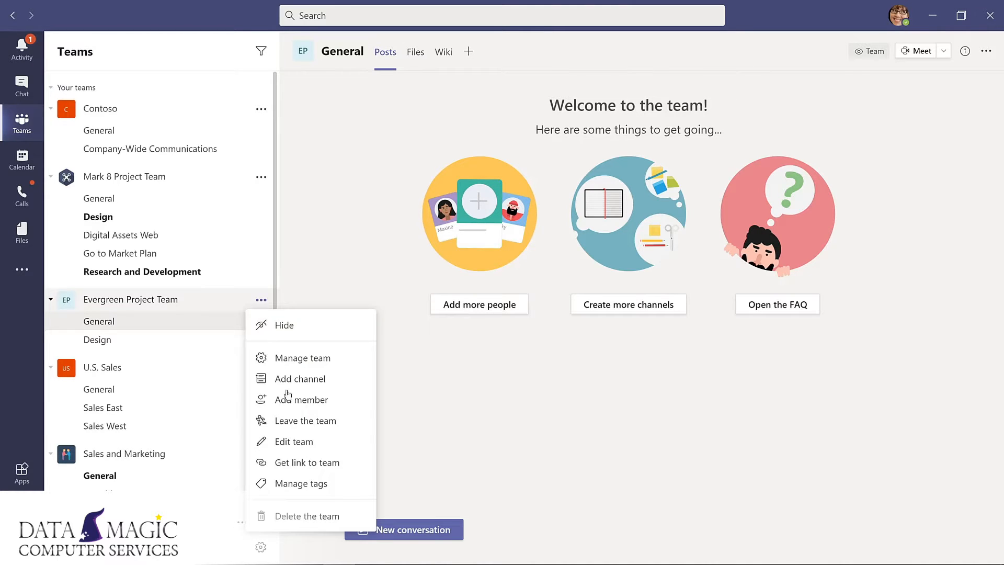
click(285, 445)
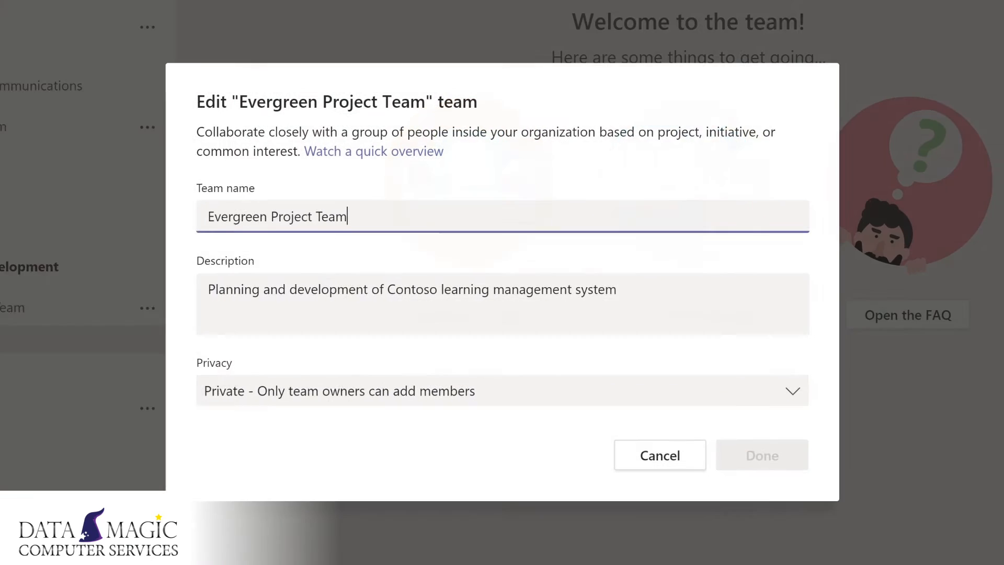
click(345, 238)
text(LMS Project Team)
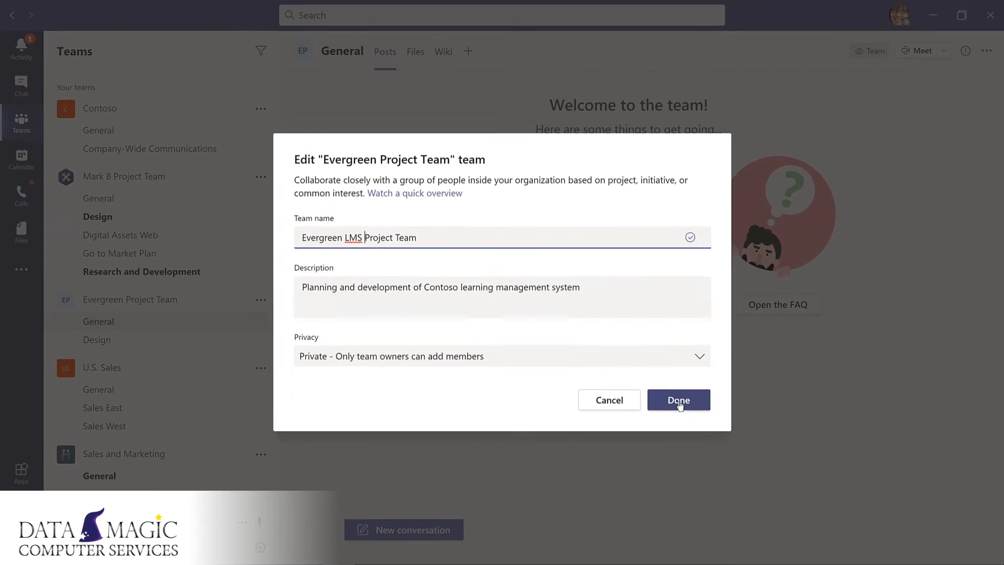
click(729, 434)
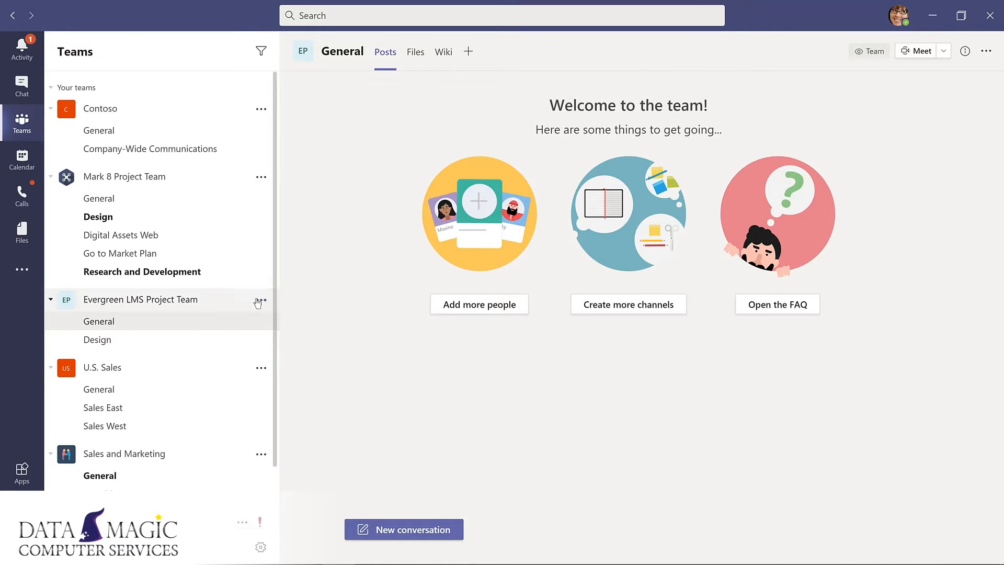
- Open team management for the Evergreen LMS Project Team and add the suggested product manager to it
right_click(232, 303)
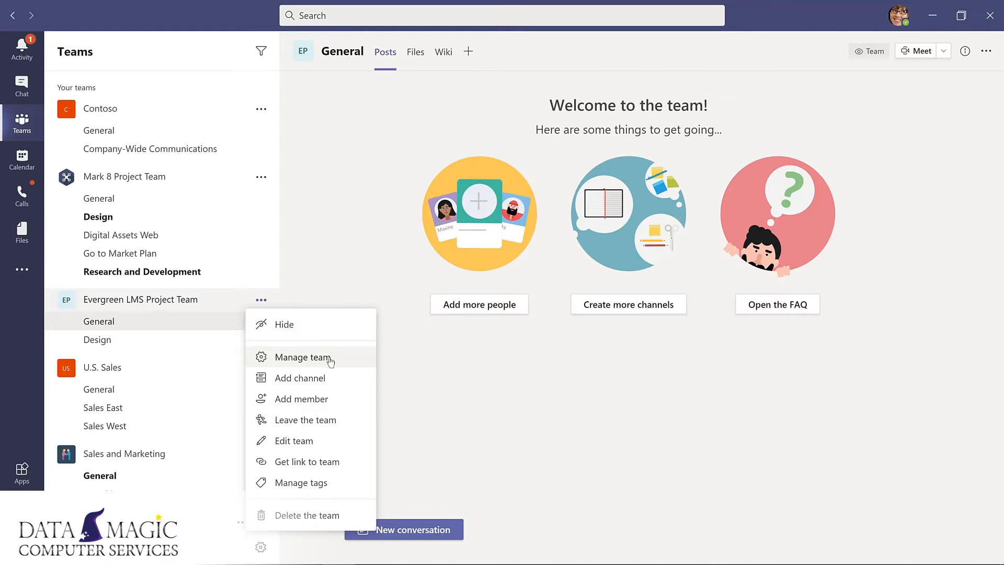
click(304, 357)
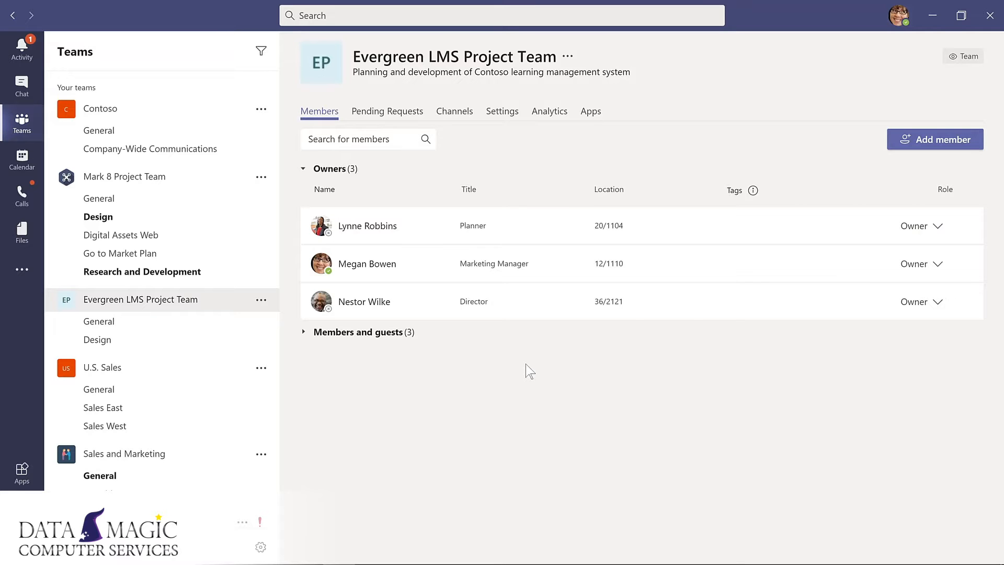
click(934, 139)
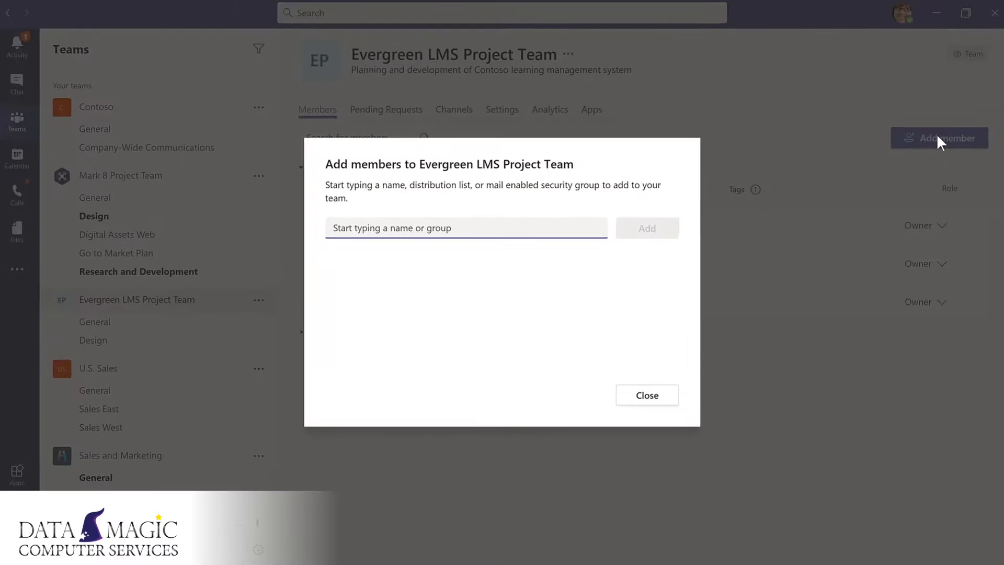
text(lid)
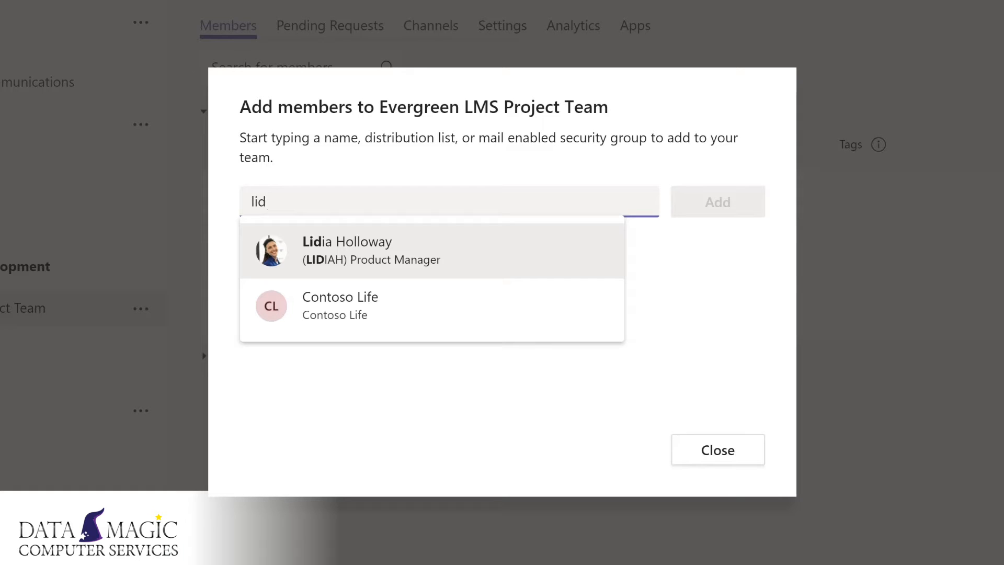
click(366, 248)
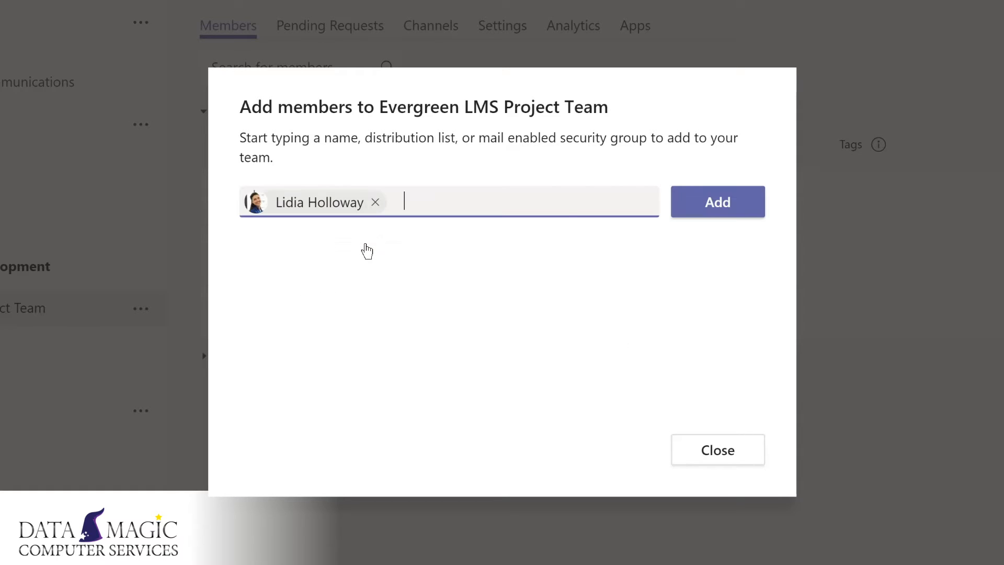
click(706, 206)
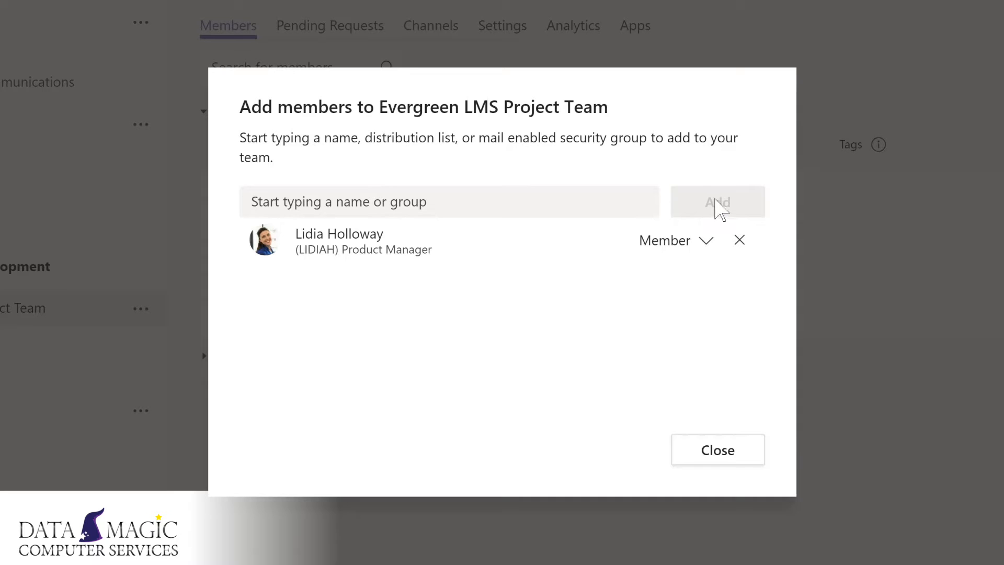
- Set the added product manager's role to Owner and finish adding members
click(703, 241)
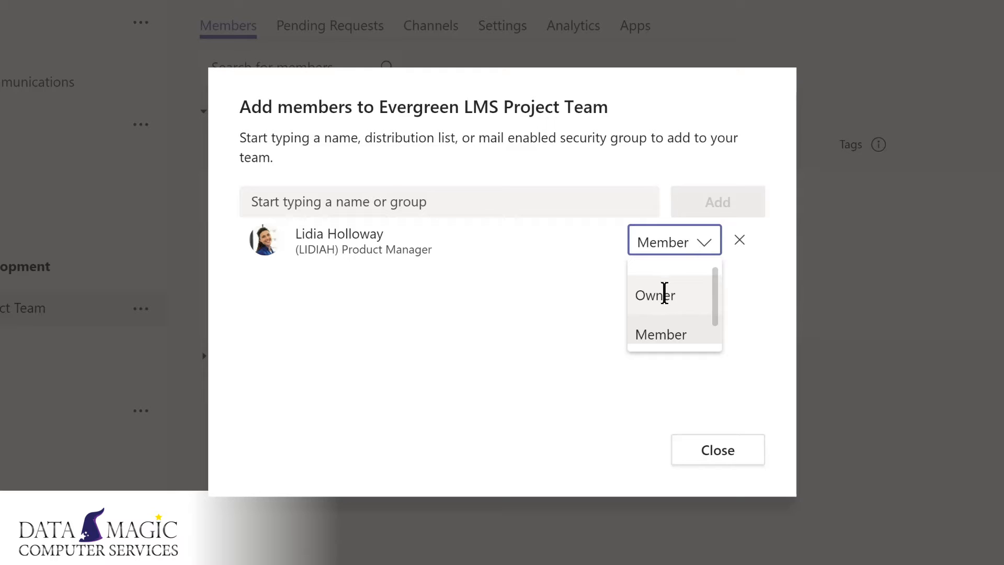
click(664, 293)
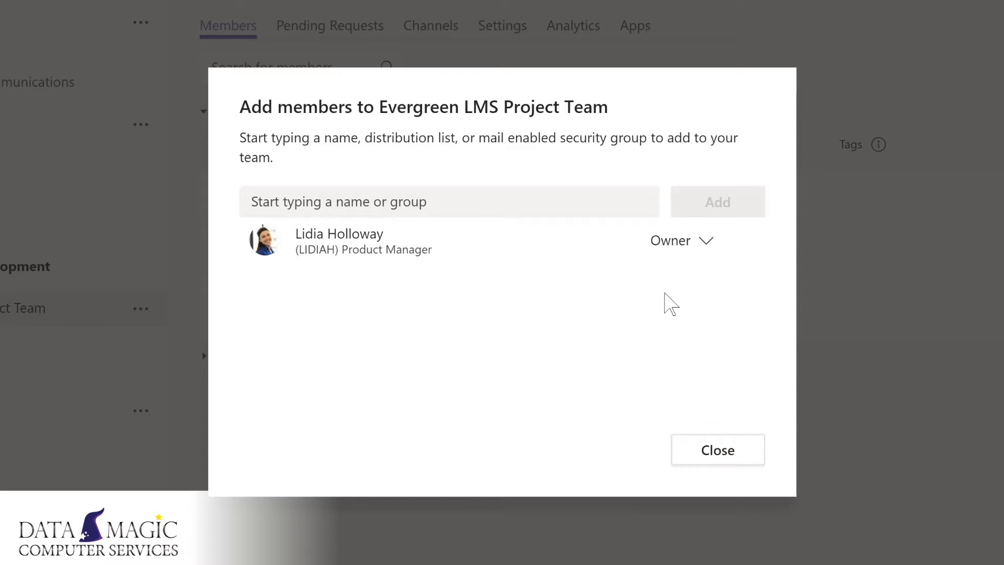
click(715, 452)
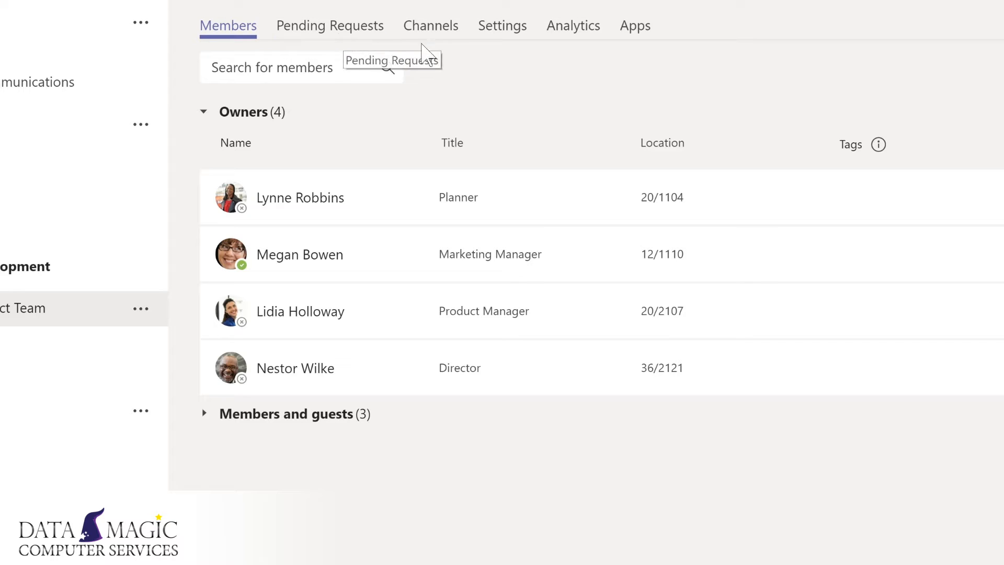
- Check the team's channel list, and in the team's settings upload and save the round evergreen forest image as the team picture
click(430, 31)
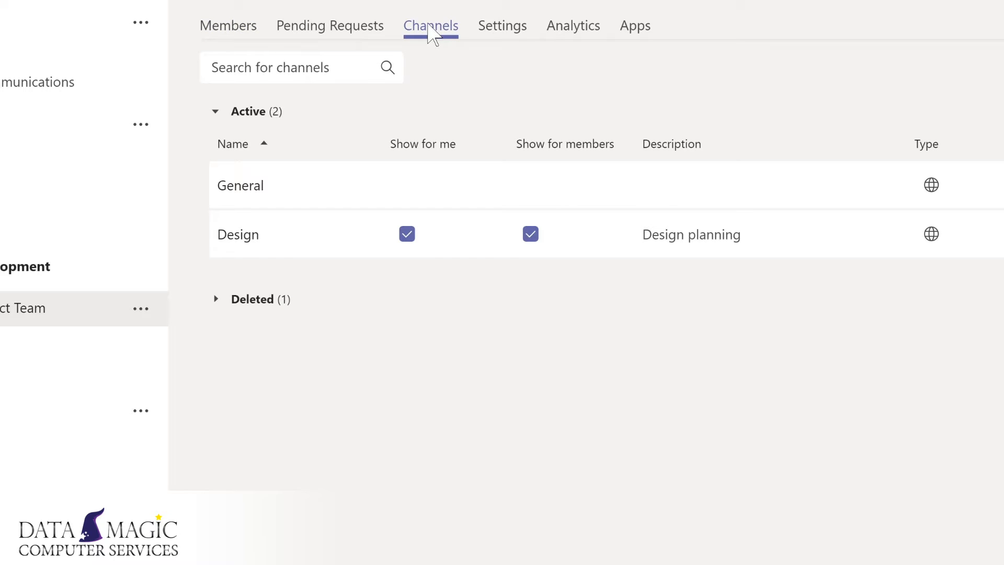
click(497, 29)
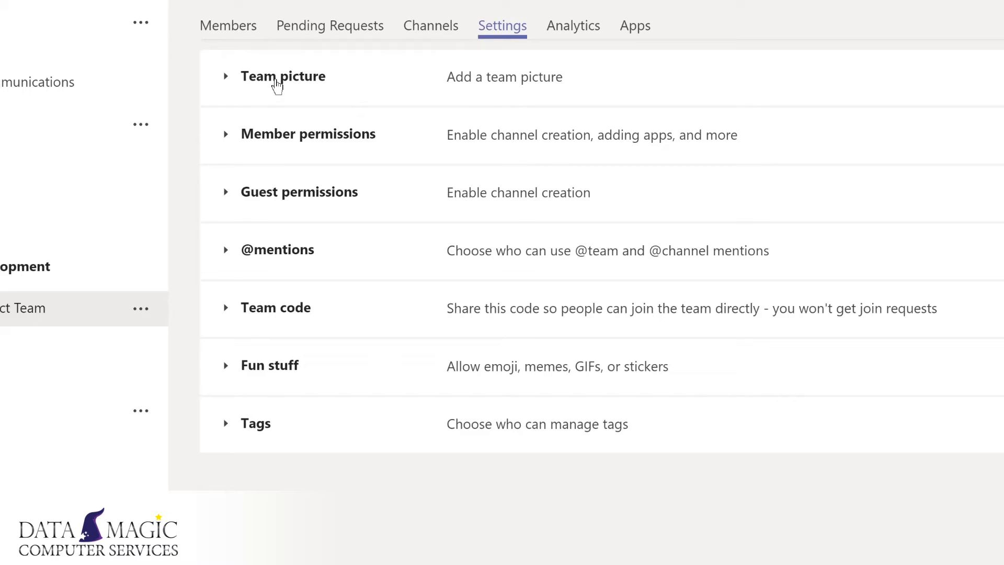
click(277, 85)
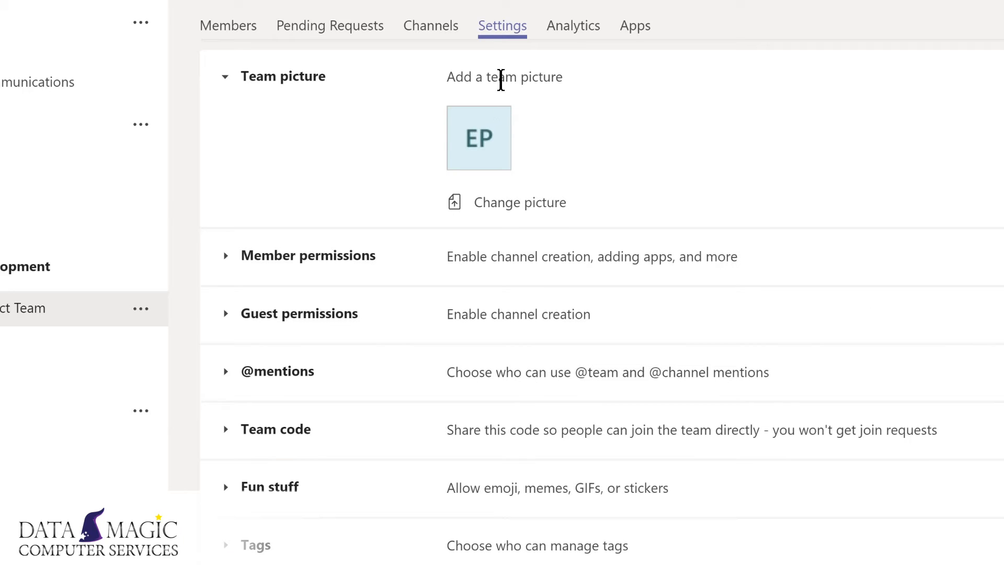
click(482, 210)
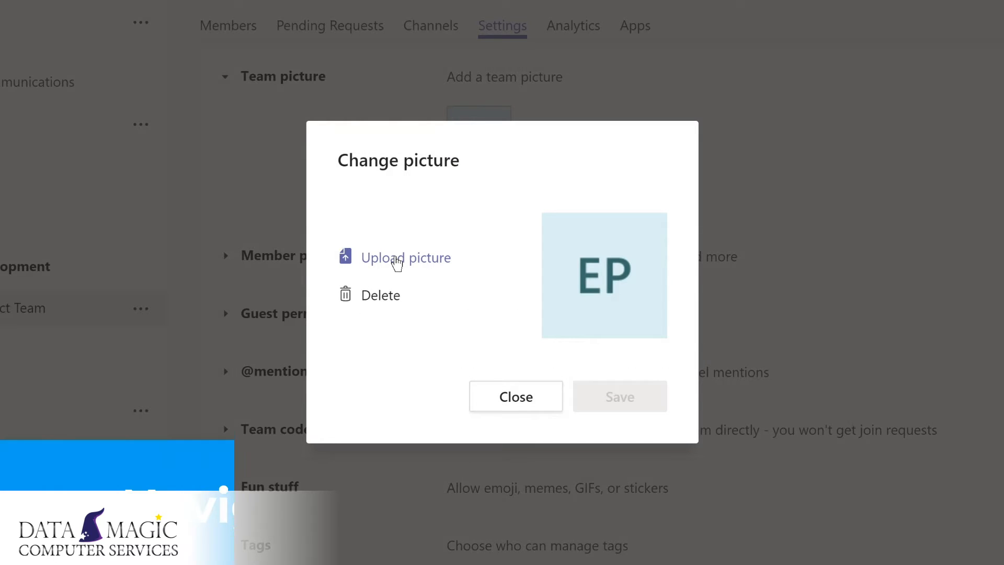
click(397, 260)
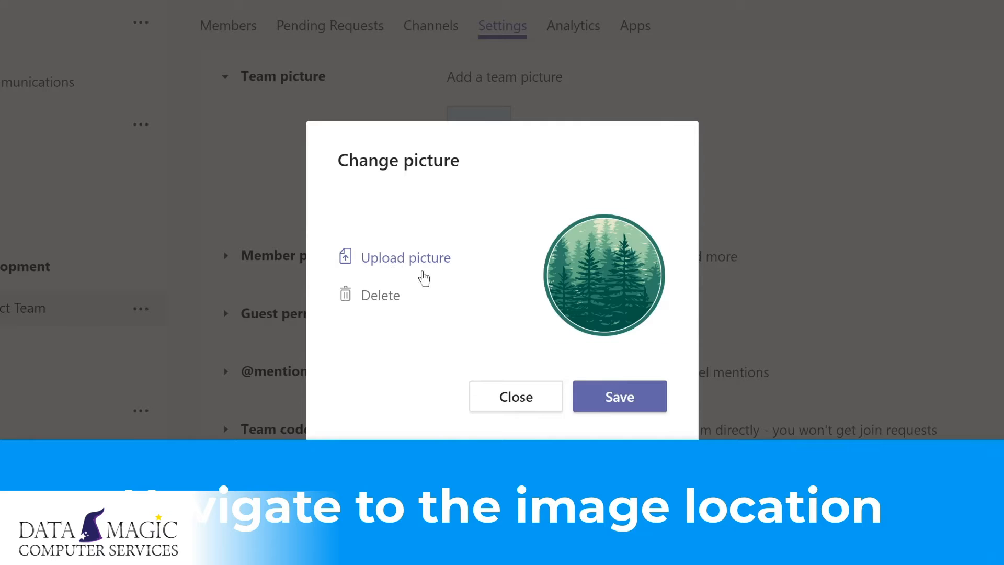
click(620, 398)
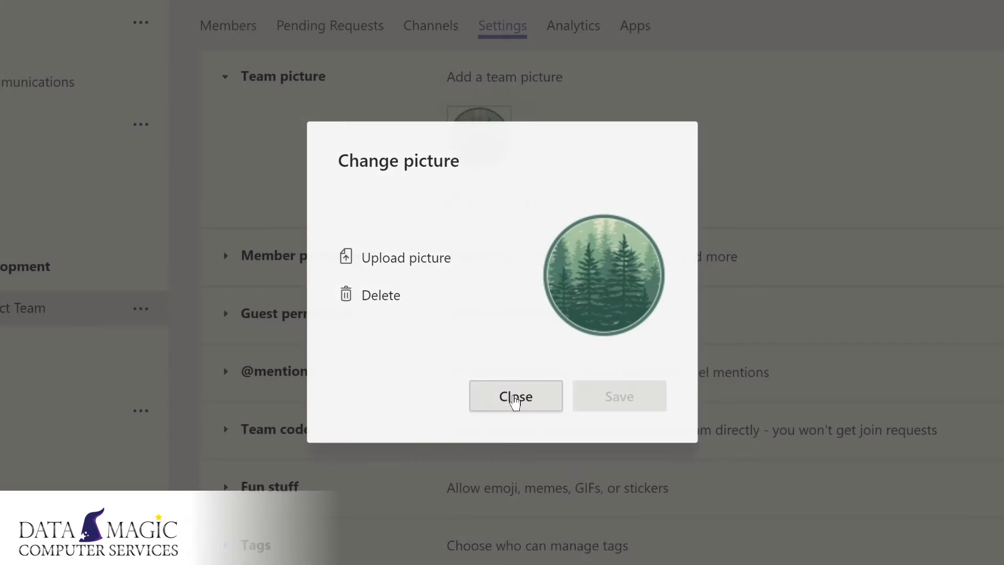
click(510, 397)
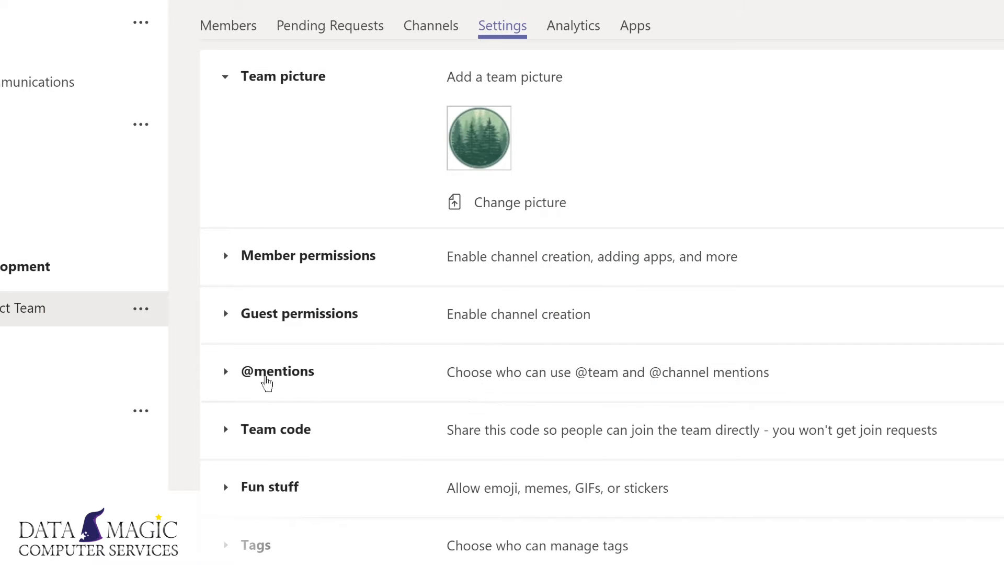
click(269, 373)
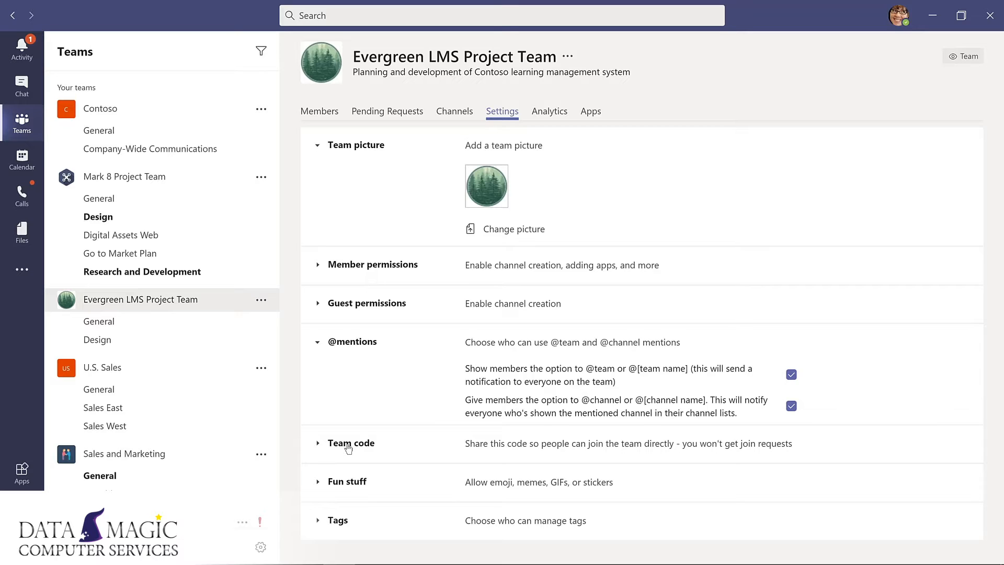
click(356, 483)
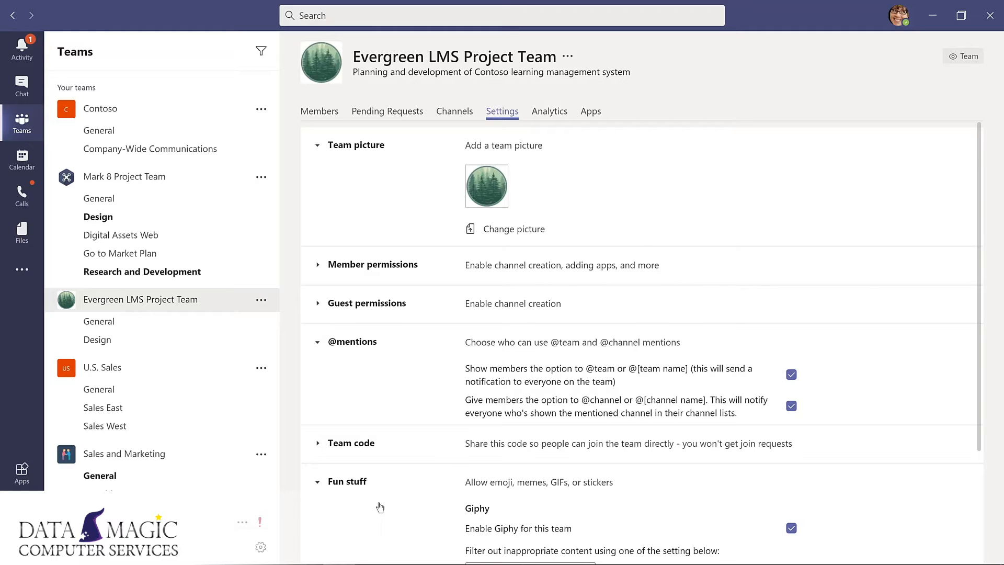
scroll(379, 504, down, 2)
scroll(380, 504, down, 2)
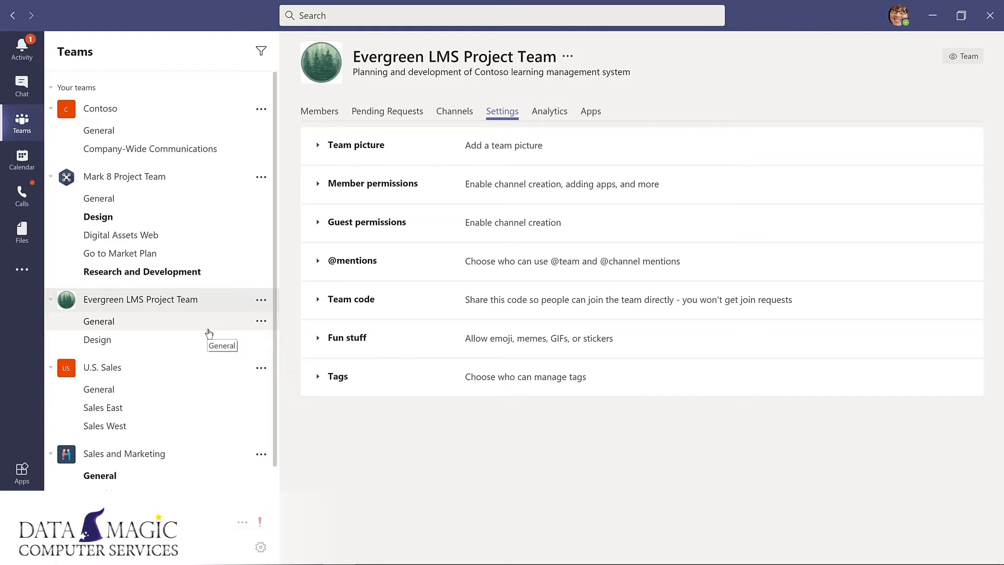
- Hide the Retail team from the list of teams
scroll(230, 398, down, 3)
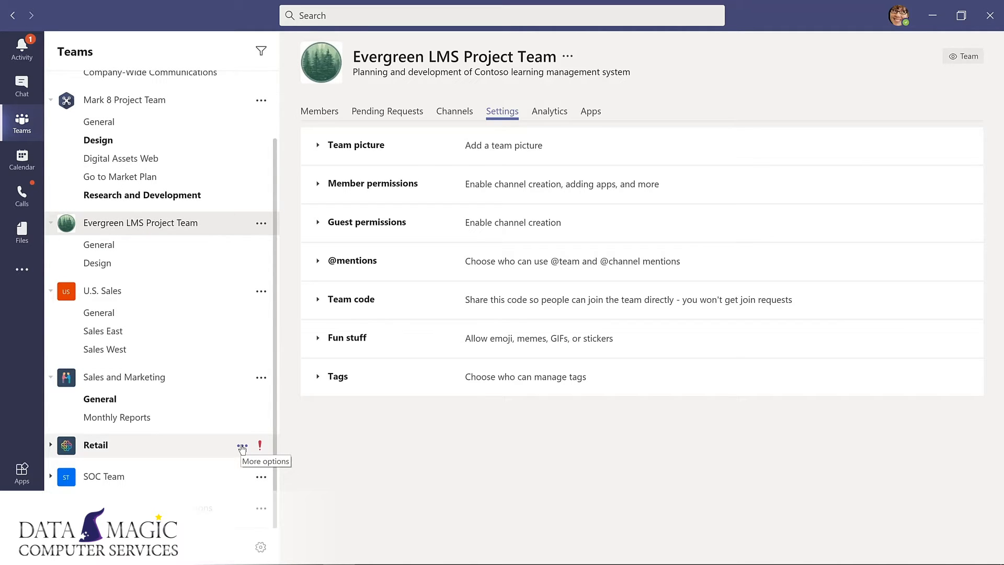
click(242, 447)
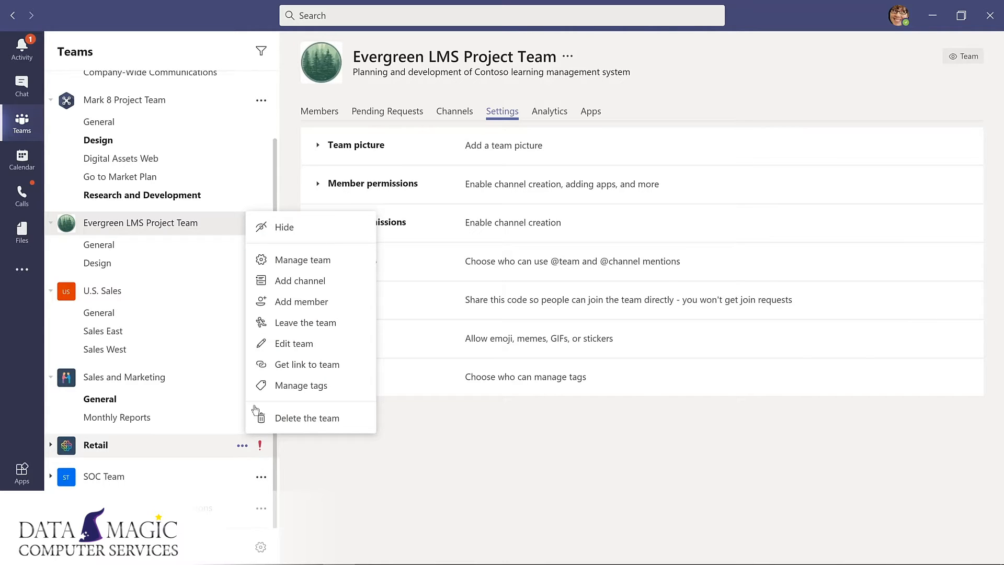
click(282, 227)
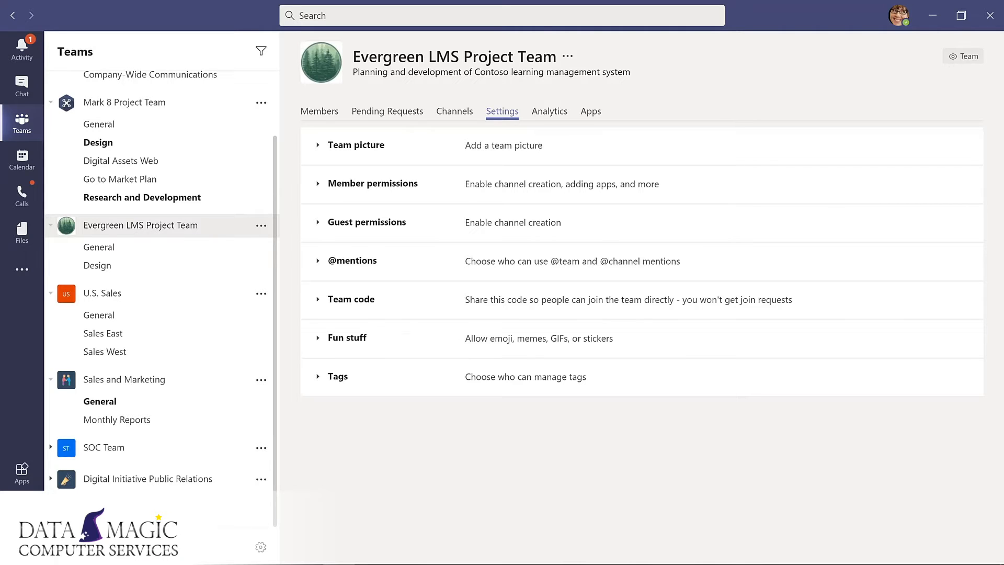
- Show the Retail team again from the hidden teams
scroll(161, 291, down, 1)
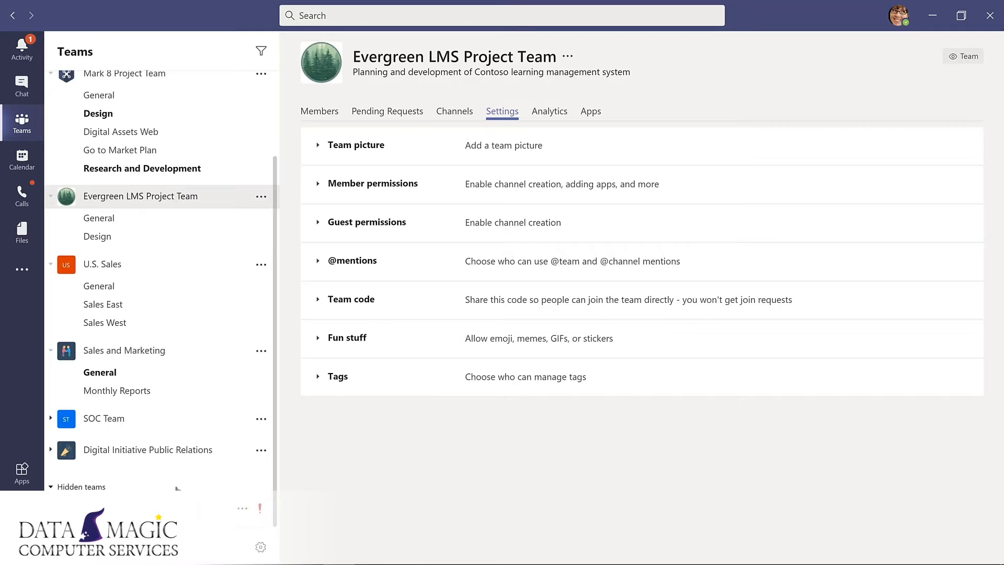
click(244, 510)
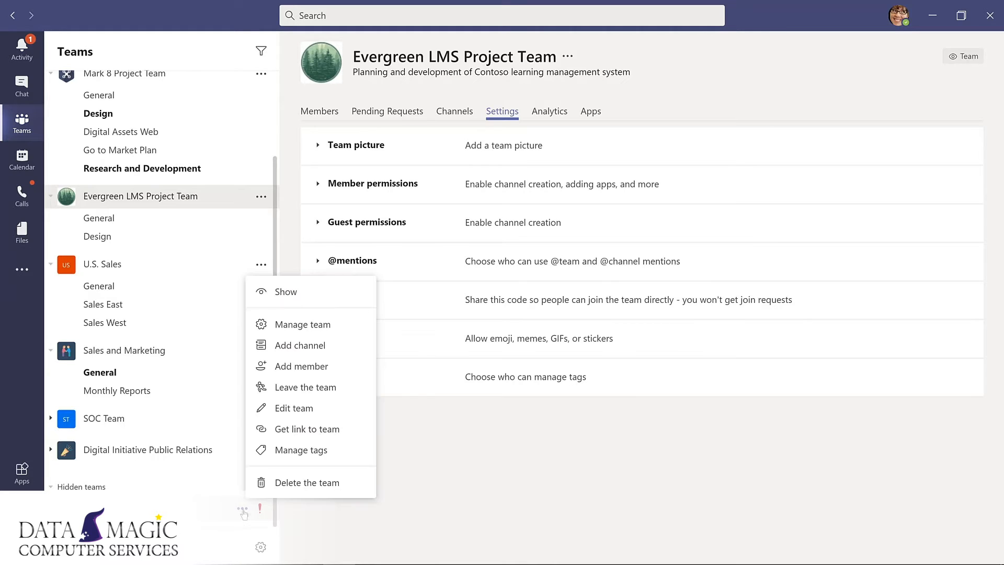
click(285, 292)
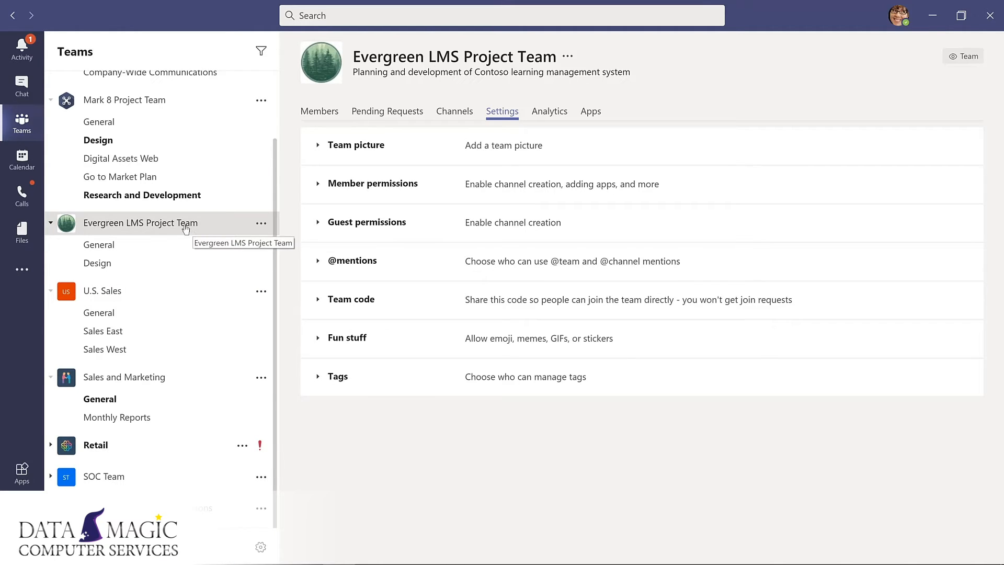
- Reorder the teams list so the Evergreen LMS Project Team sits between Contoso and the Mark 8 Project Team
drag(186, 228, 177, 122)
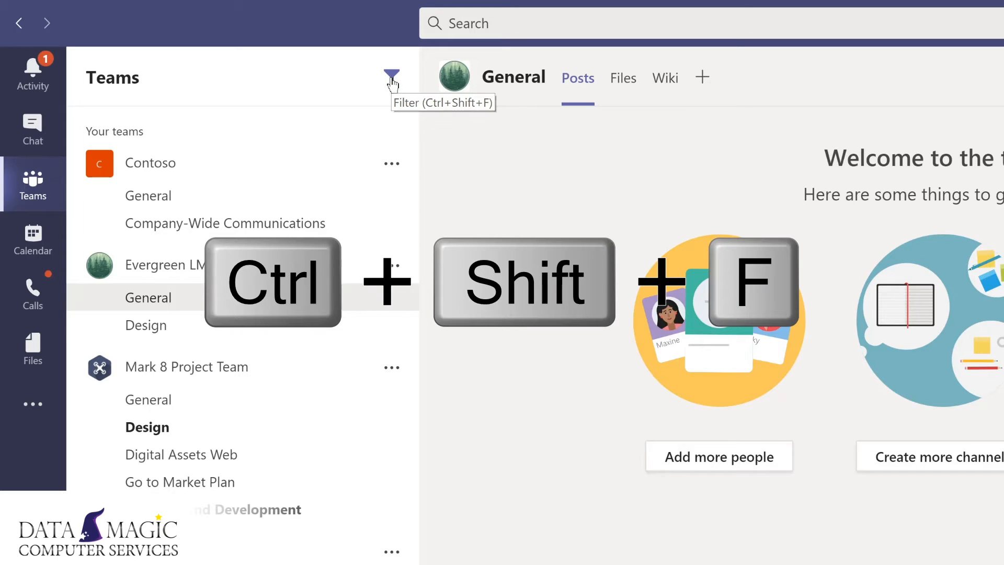
- Filter the teams list by "marketing", clear that filter, and filter it by "project"
key(ctrl+shift+f)
text(m)
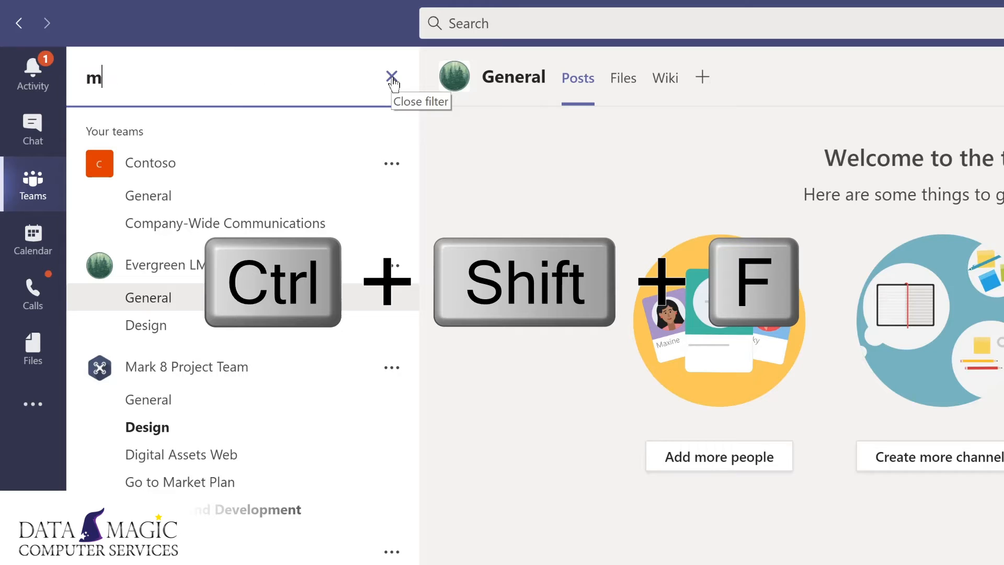
text(arketing)
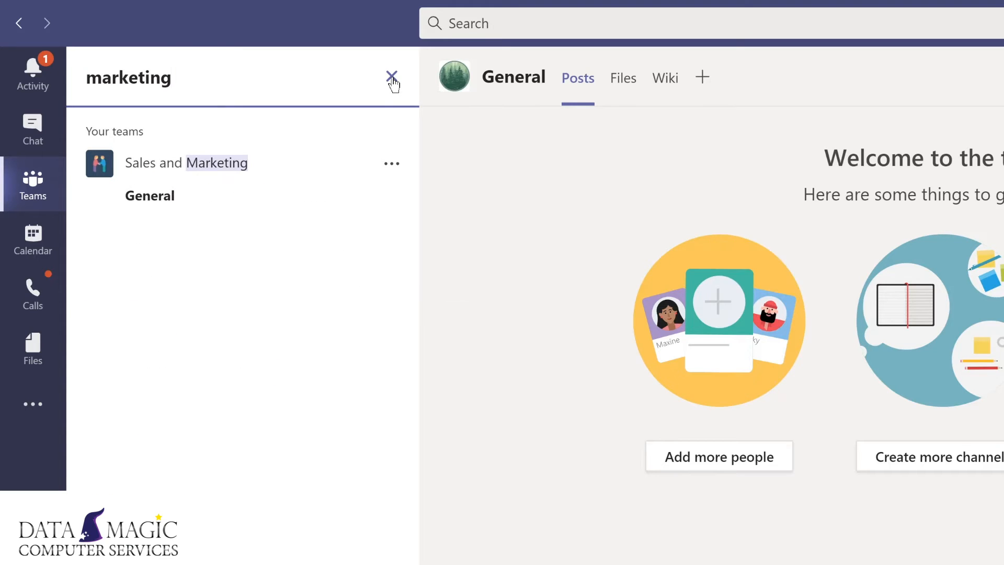
click(392, 77)
text(proj)
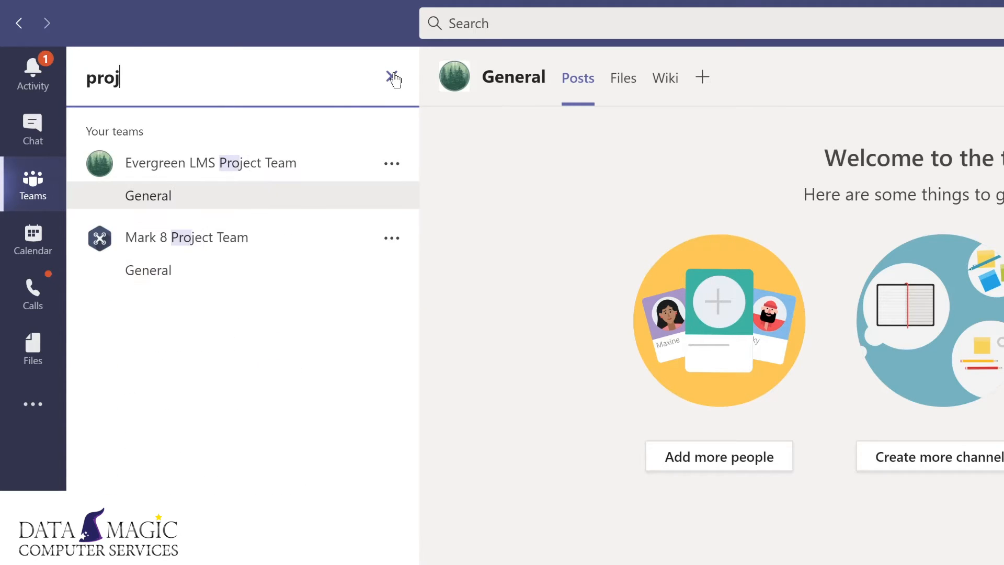
text(ect)
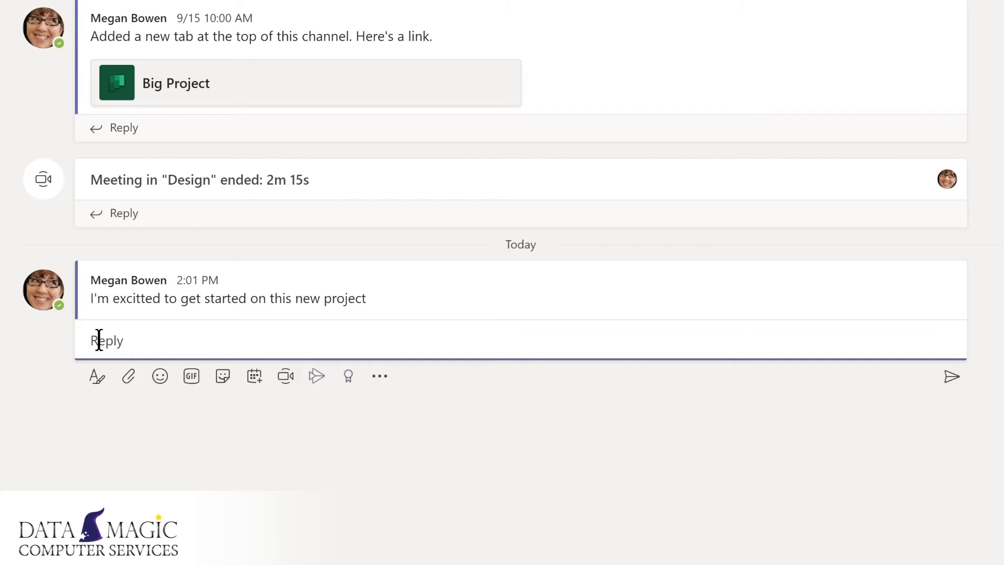
- Open today's post in the Design channel for editing and correct "excitted" to "excited"
mouse_move(331, 291)
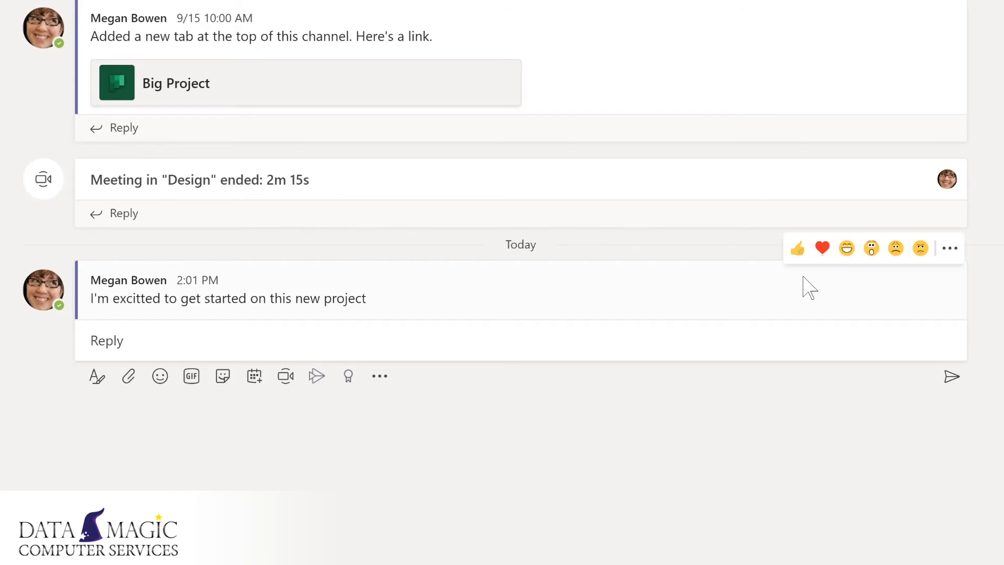
click(950, 249)
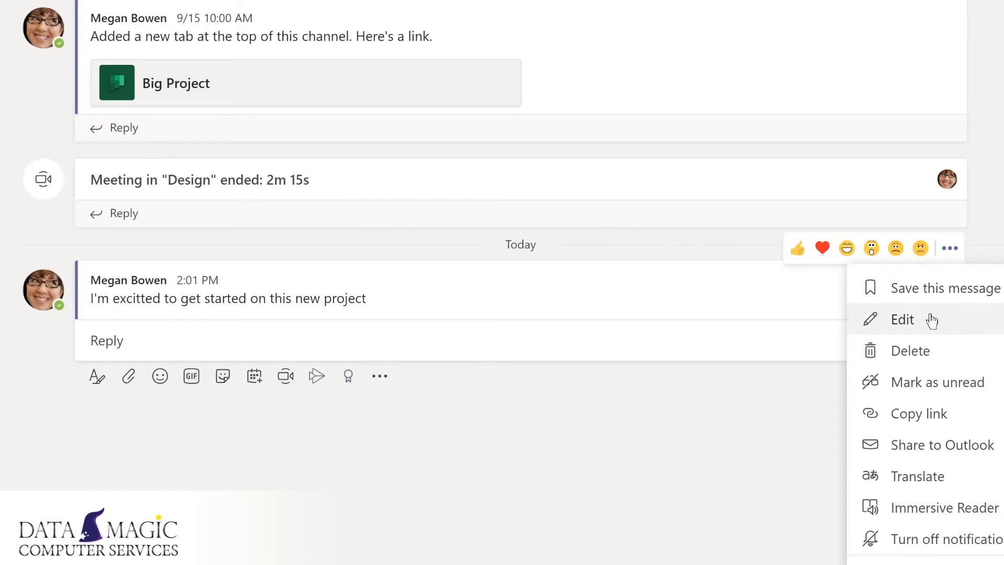
click(932, 320)
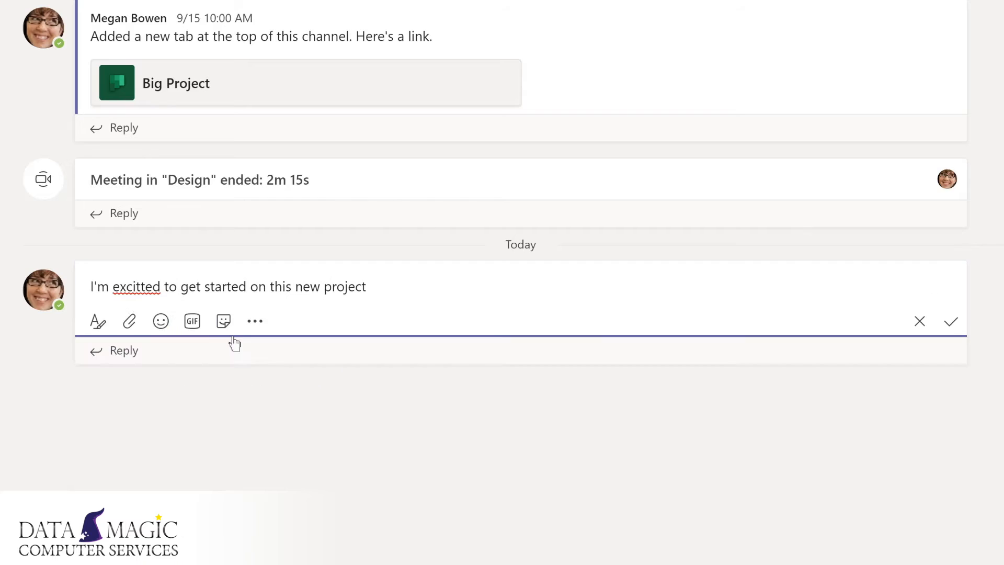
click(139, 287)
key(BackSpace)
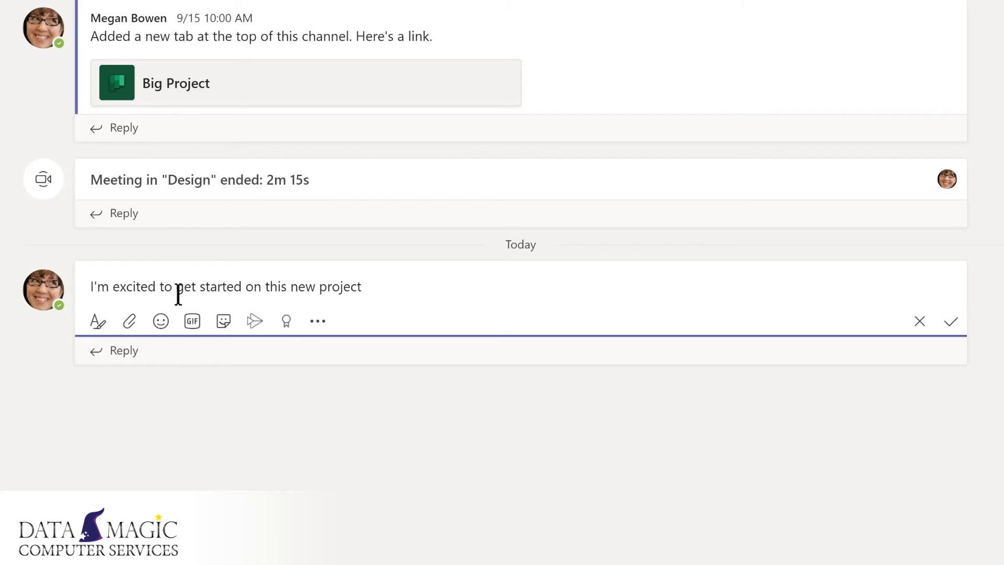
- Insert a mention of the Design channel followed by a comma at the start of the post
text(@)
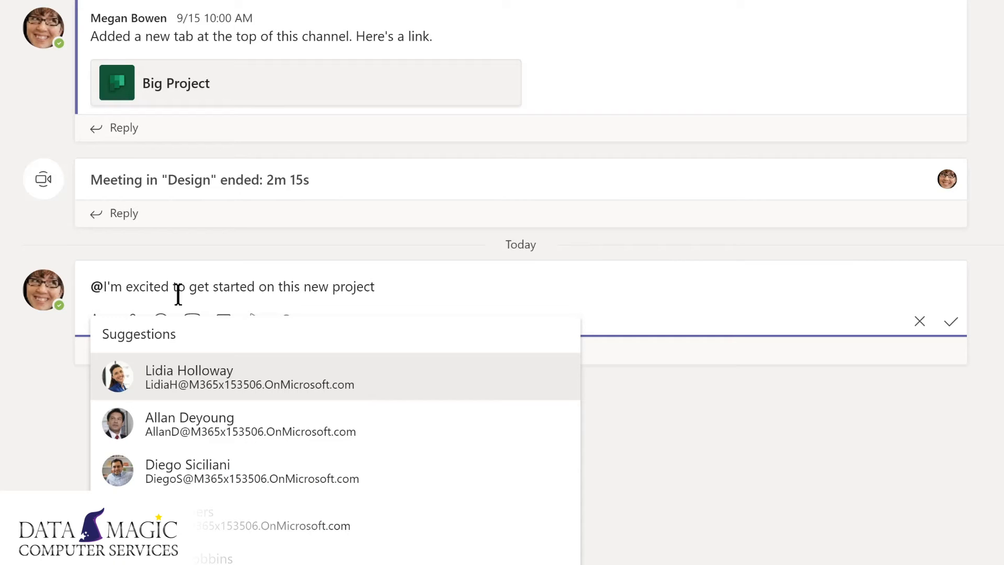
text(de)
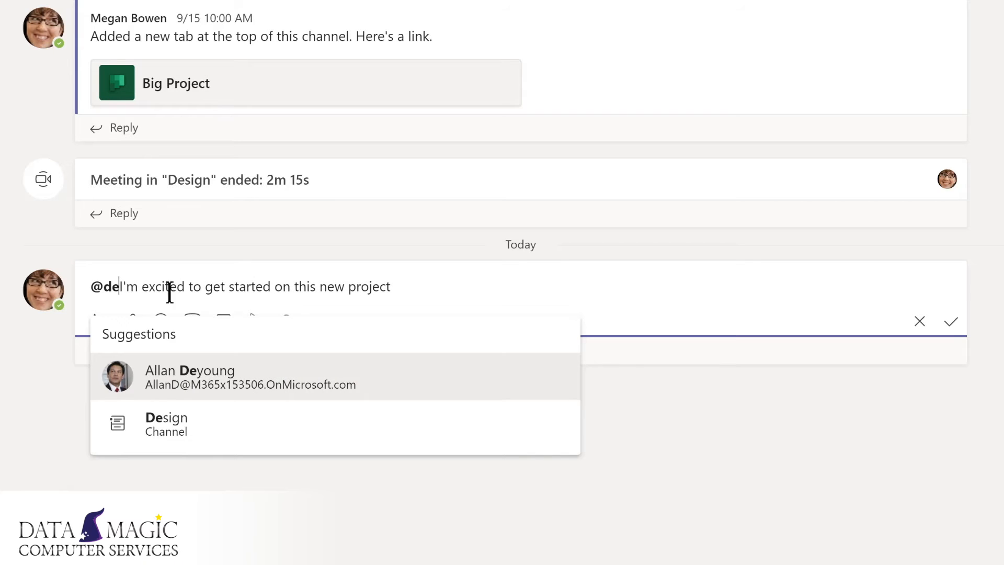
click(157, 424)
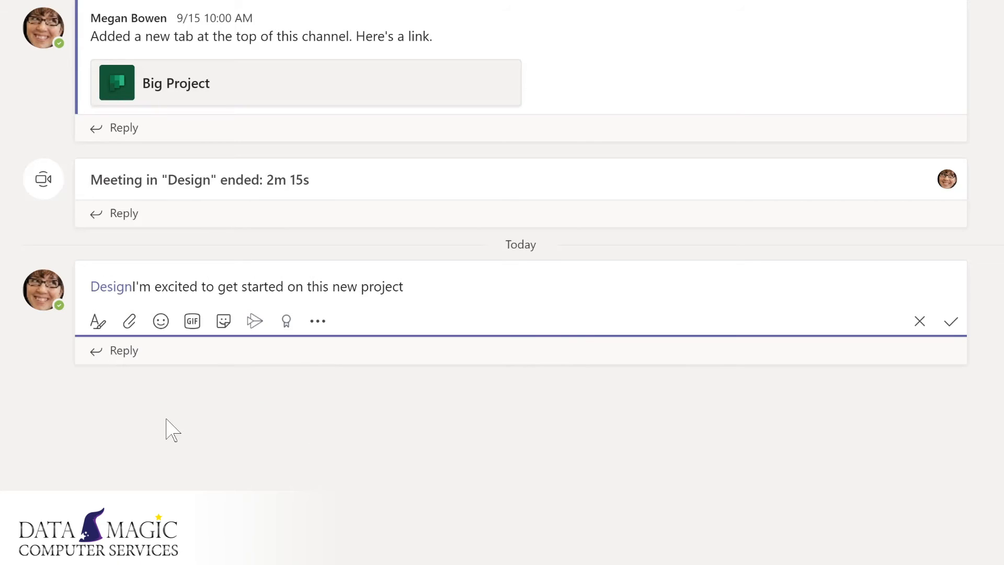
text(,)
- Add "LMS" before "project", end the sentence with an exclamation mark, and save the edited post
click(382, 293)
text(LMS)
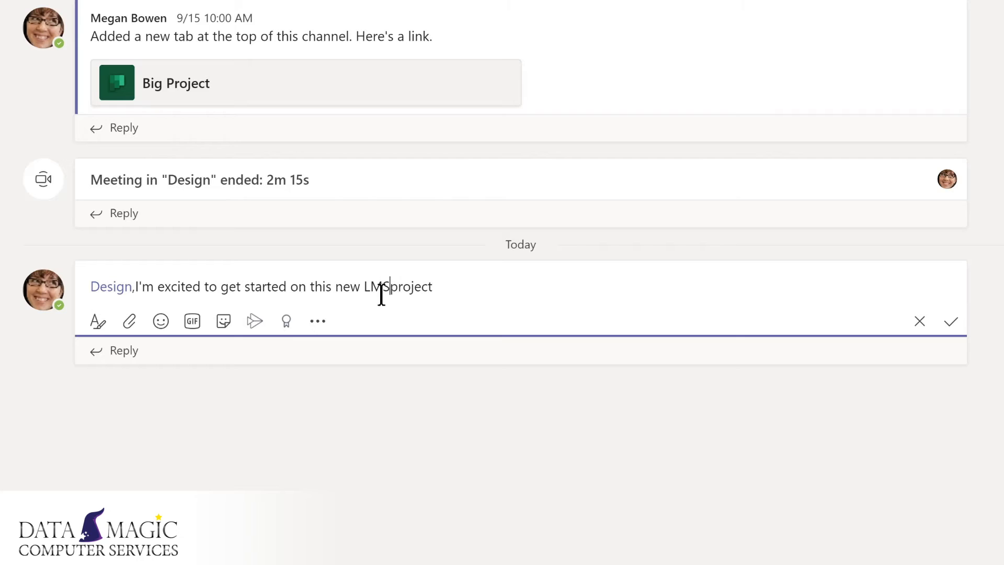
key(End)
text(!)
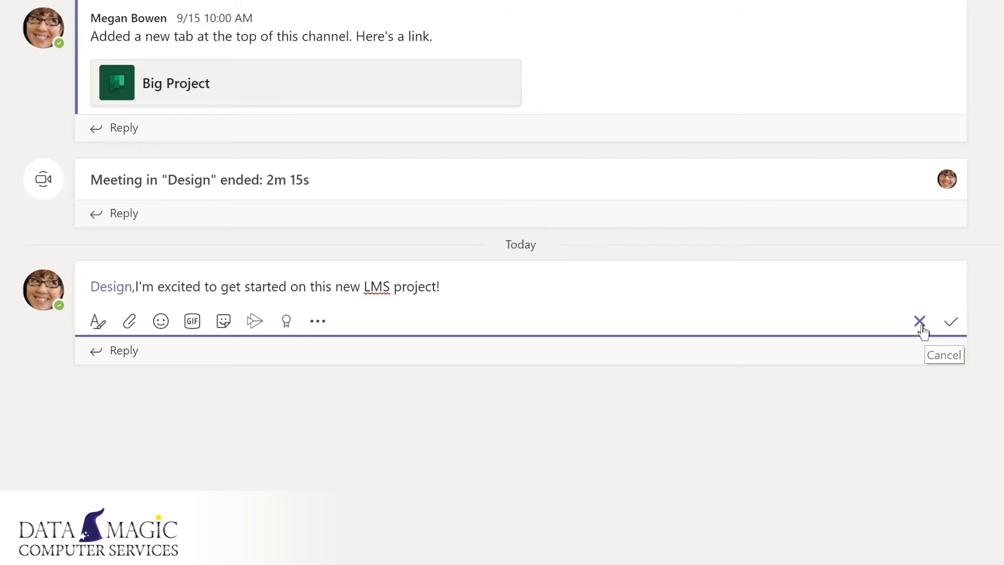
click(952, 326)
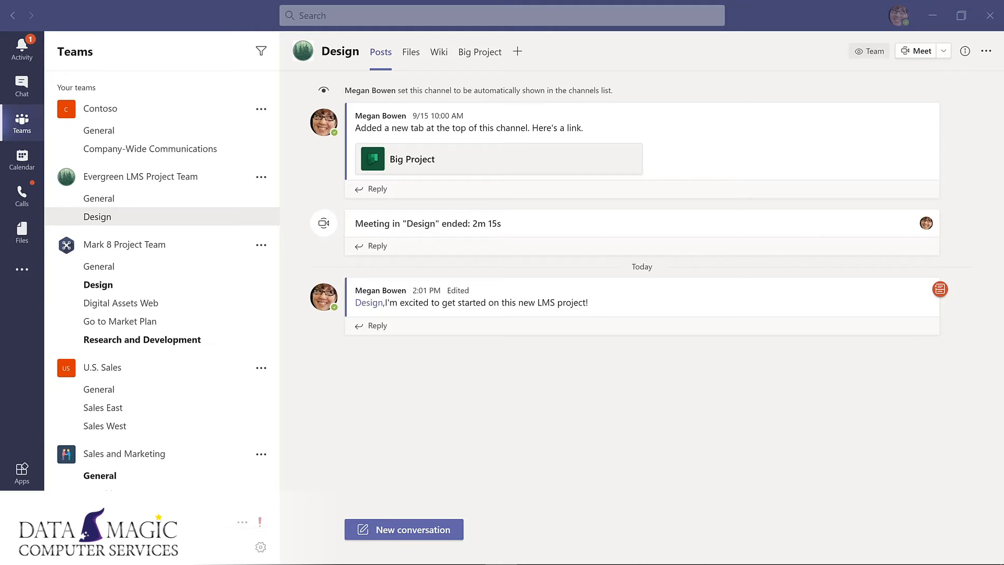
- Create a private channel named "Budget and Financials" in the Evergreen LMS Project Team
click(260, 179)
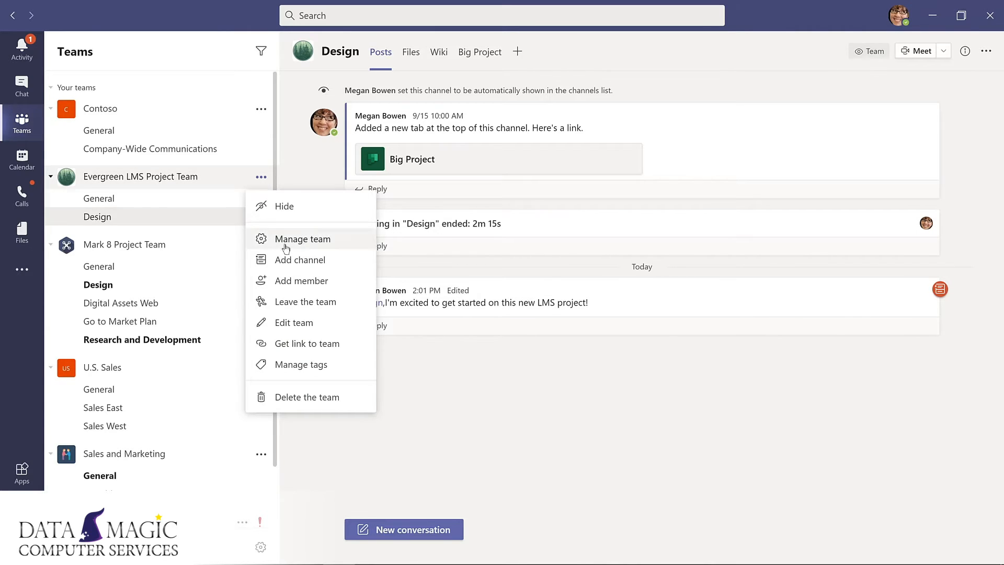
click(292, 263)
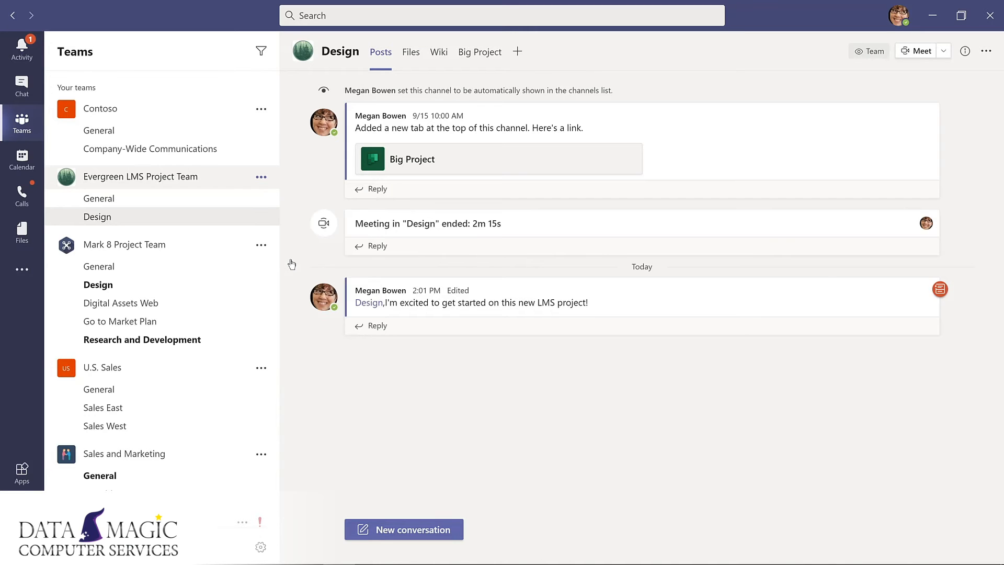
text(Budget and Financials)
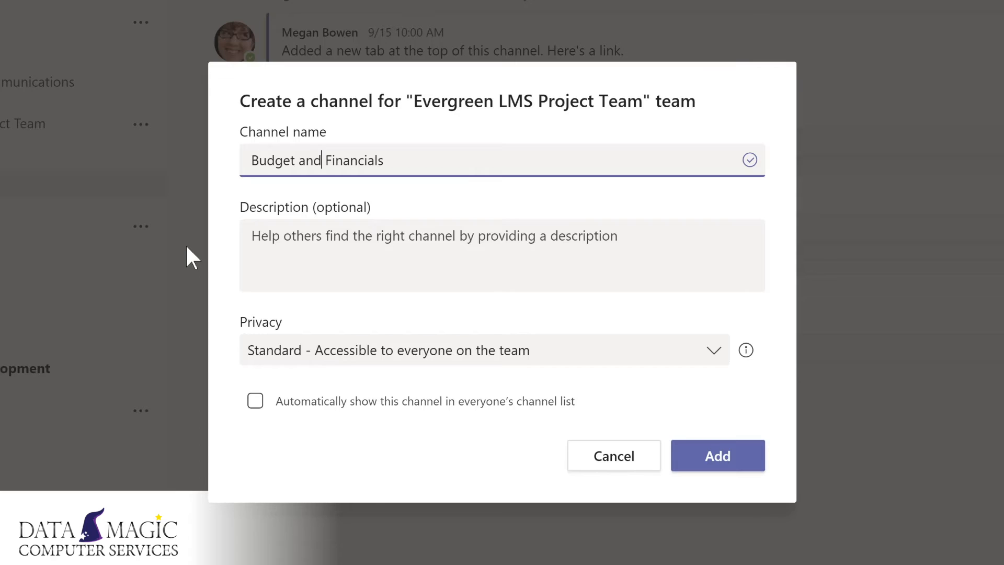
click(714, 353)
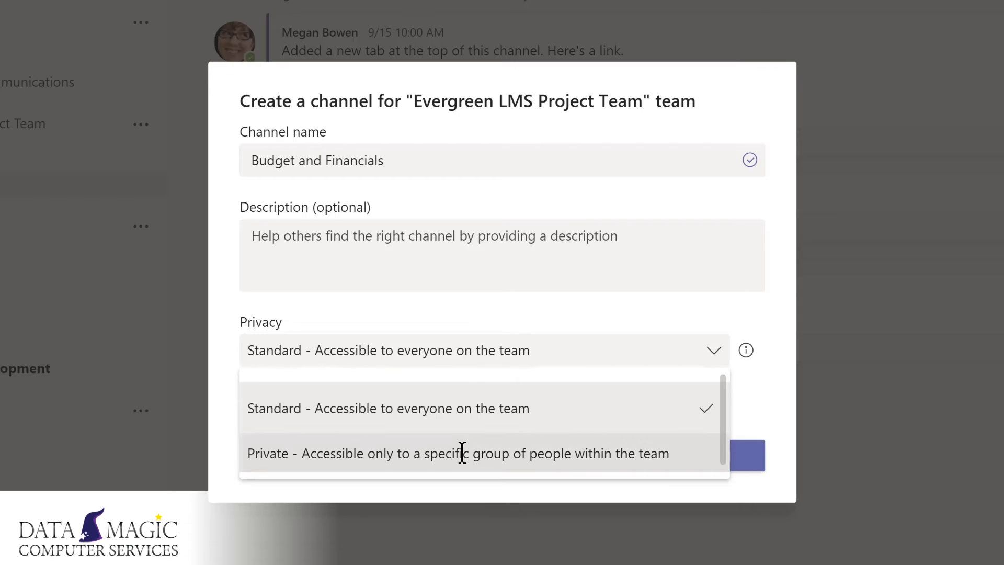
click(463, 453)
click(704, 464)
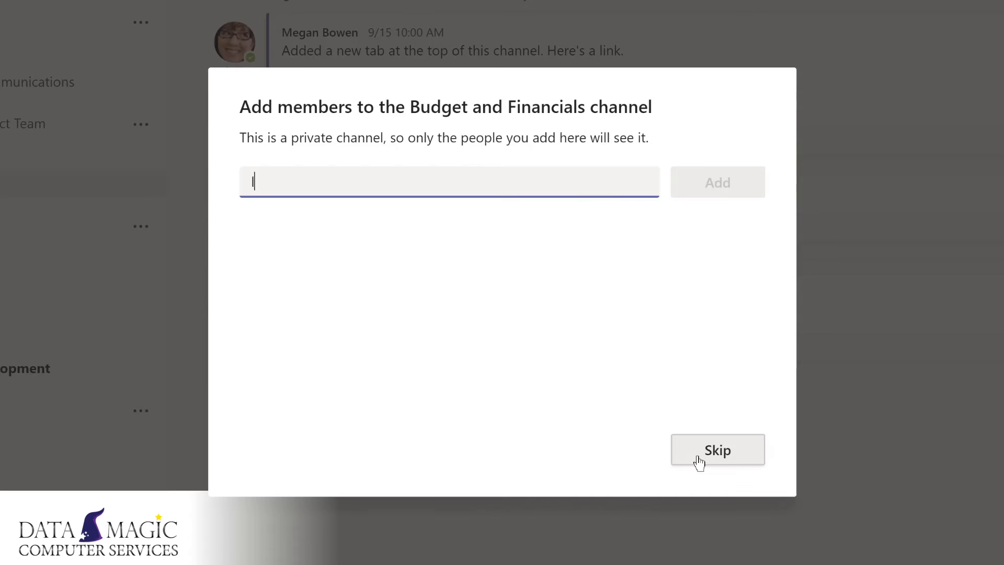
- Add the Product Manager and the Director as members of the Budget and Financials channel
text(lidia)
key(BackSpace)
key(BackSpace)
key(BackSpace)
key(BackSpace)
key(BackSpace)
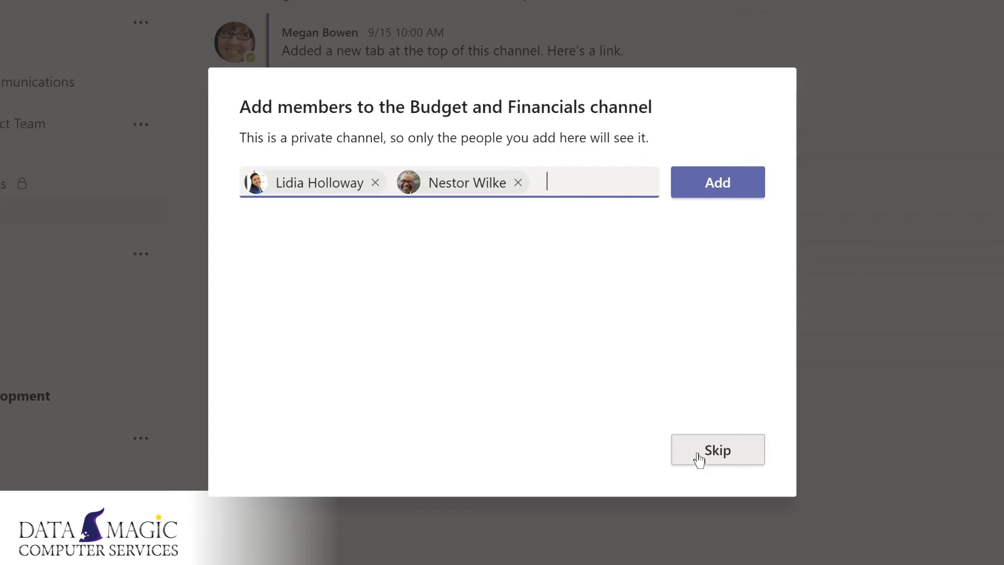
click(704, 186)
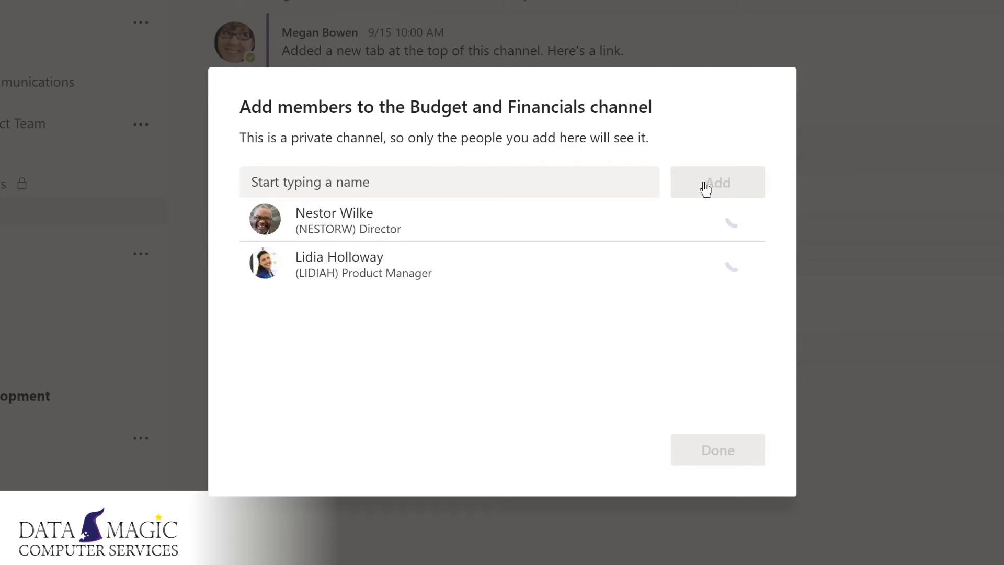
- Change the role of both added channel members to Owner and finish adding members
click(706, 224)
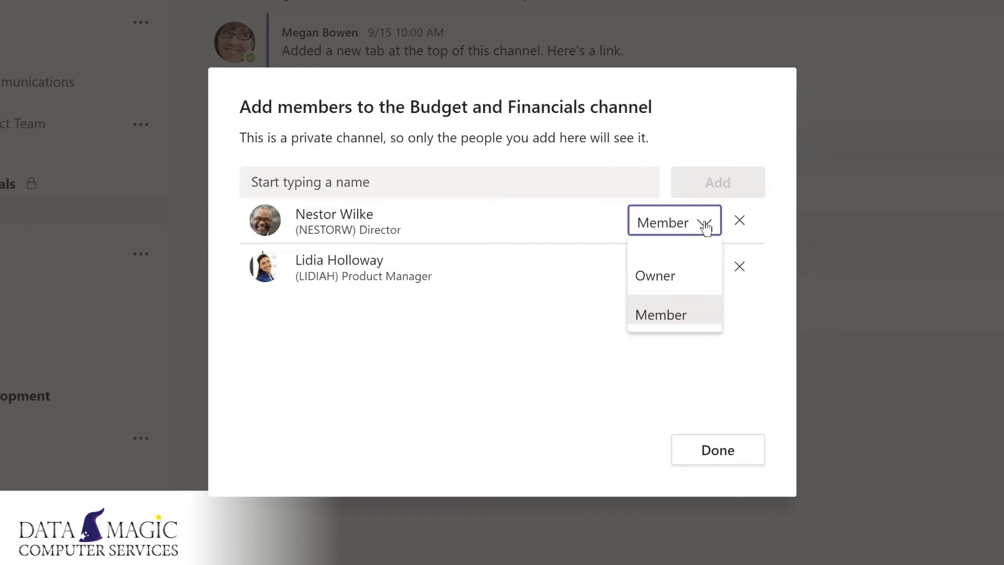
click(676, 271)
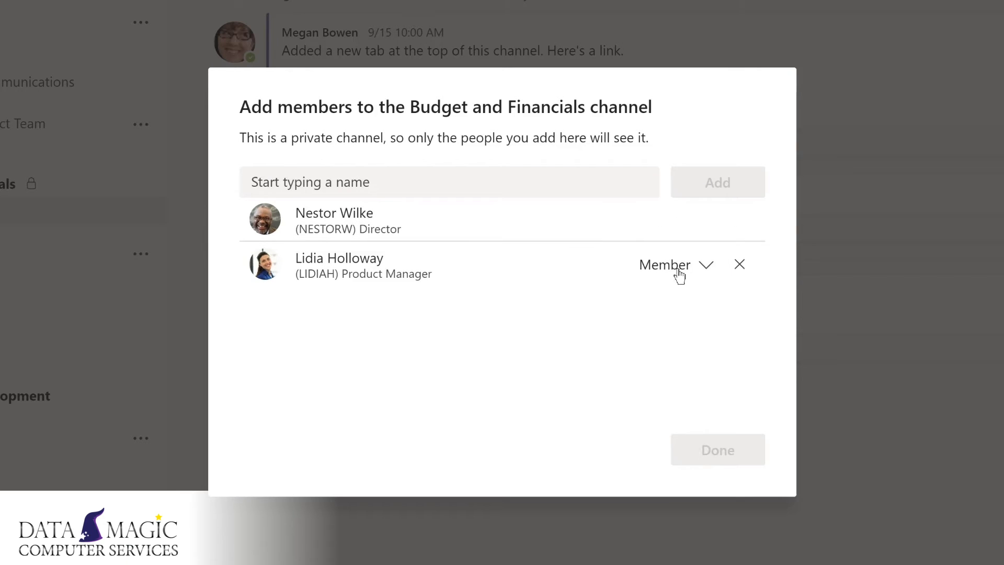
click(704, 268)
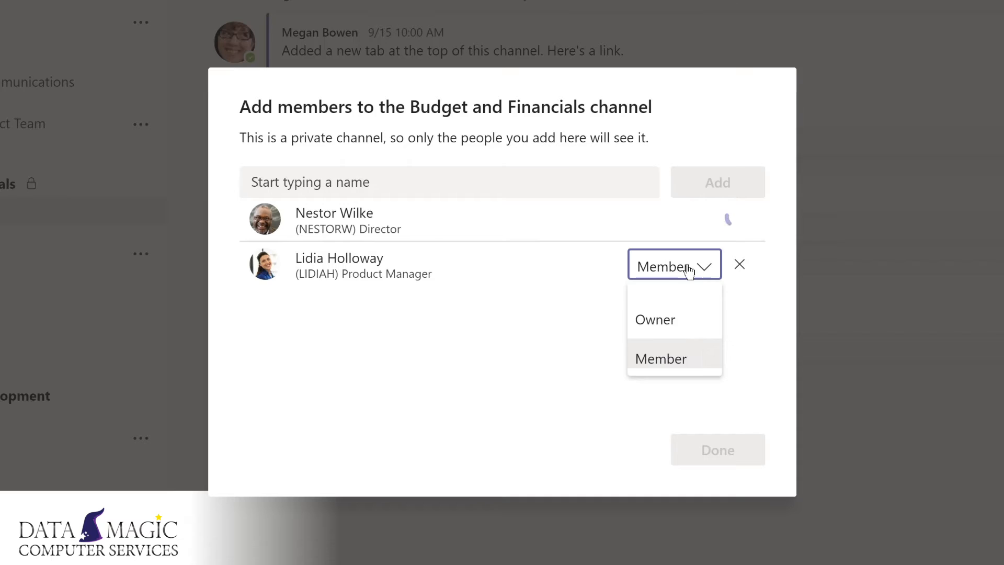
click(657, 318)
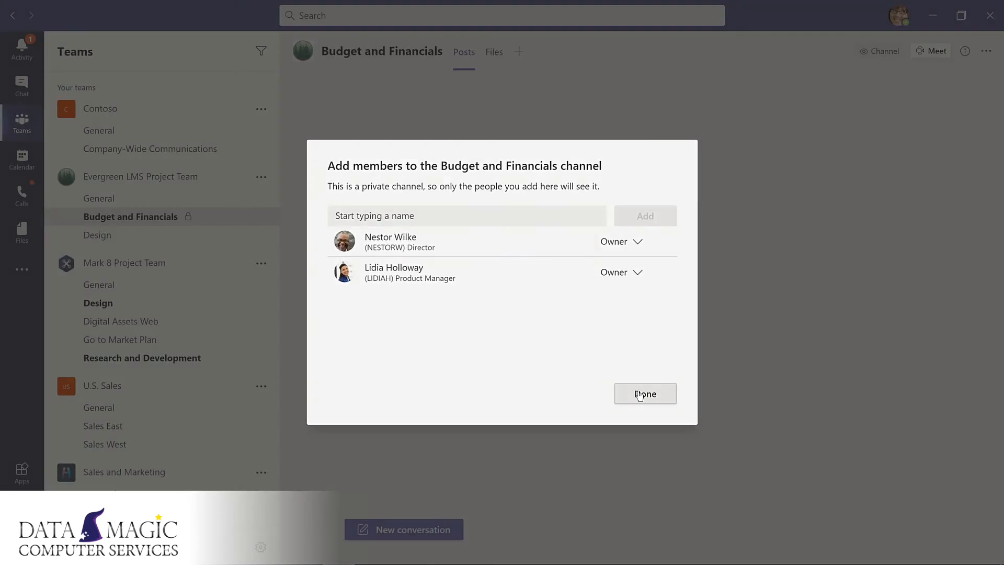
click(639, 395)
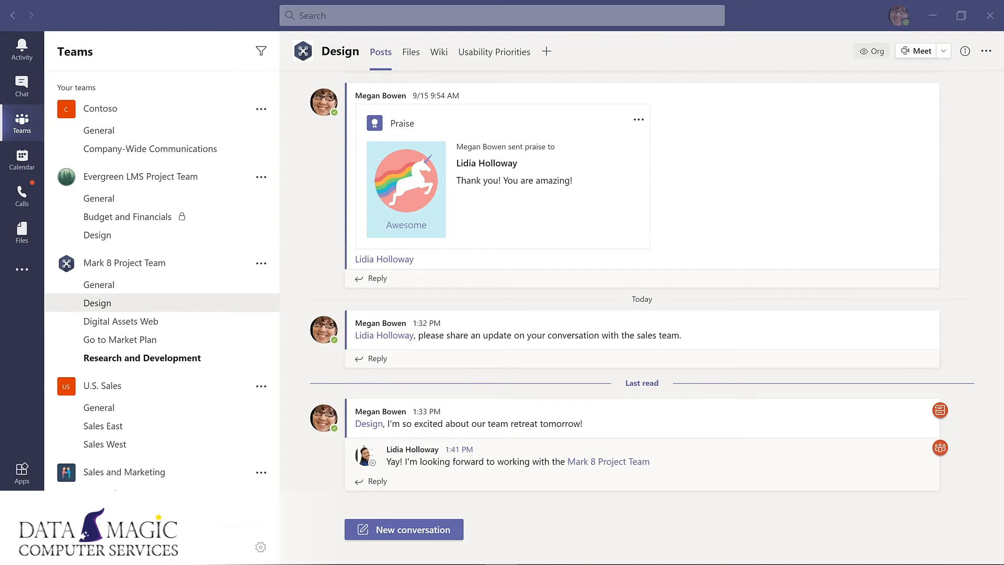
- Make Contoso Marketing Principles-2021.pptx a tab in the Mark 8 Project Team's Design channel, and view the Usability Priorities tab before returning to it
click(410, 54)
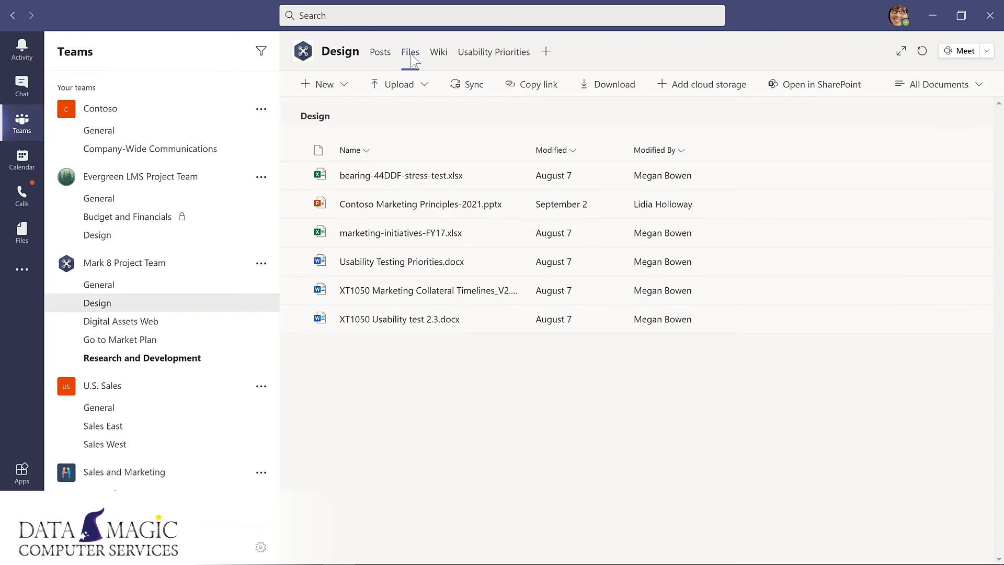
mouse_move(511, 206)
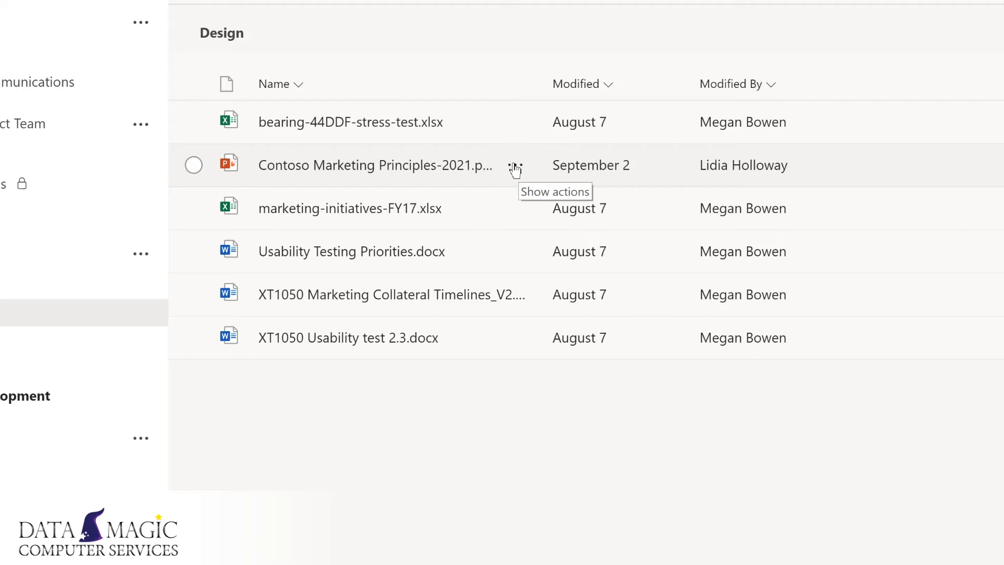
click(514, 166)
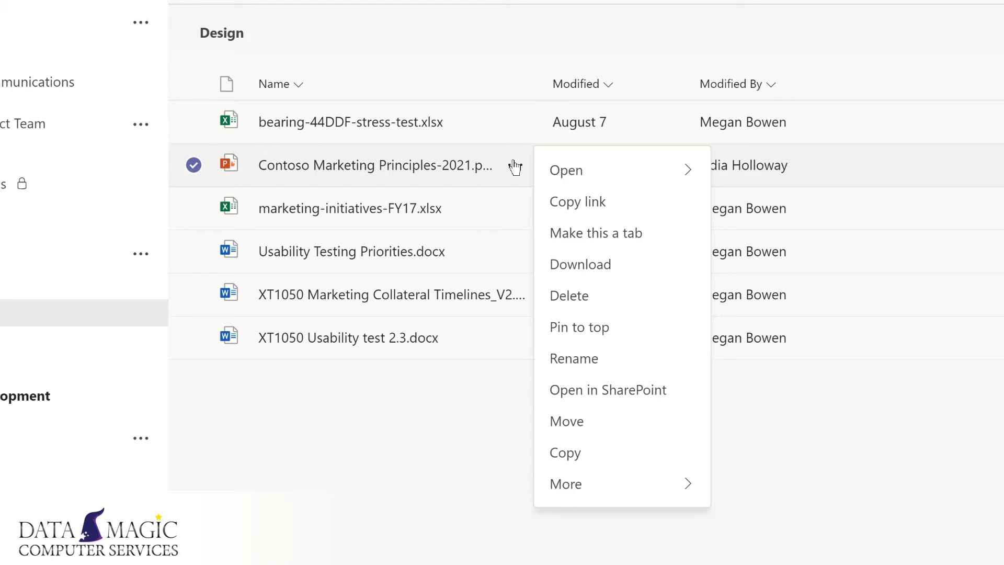
click(592, 242)
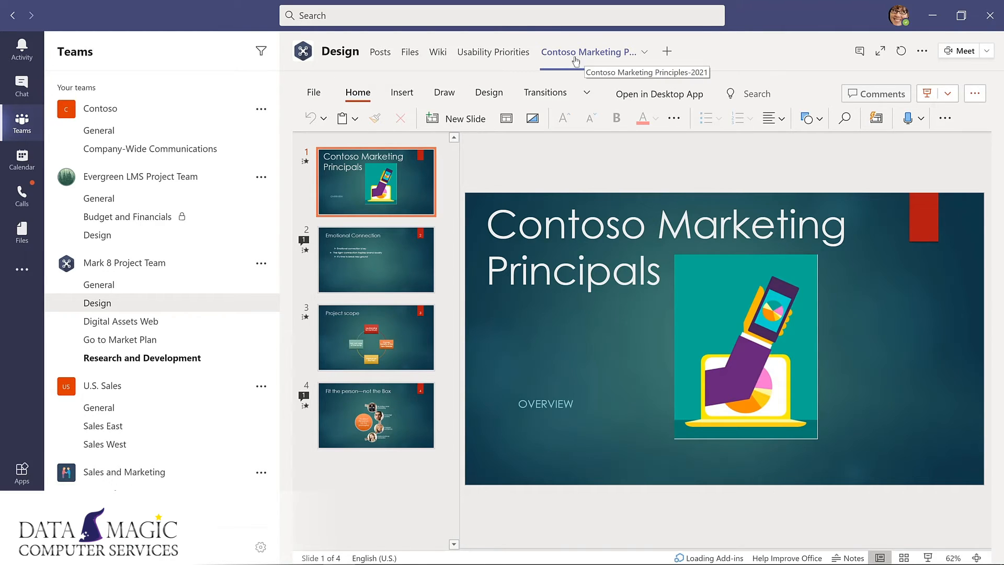
click(477, 52)
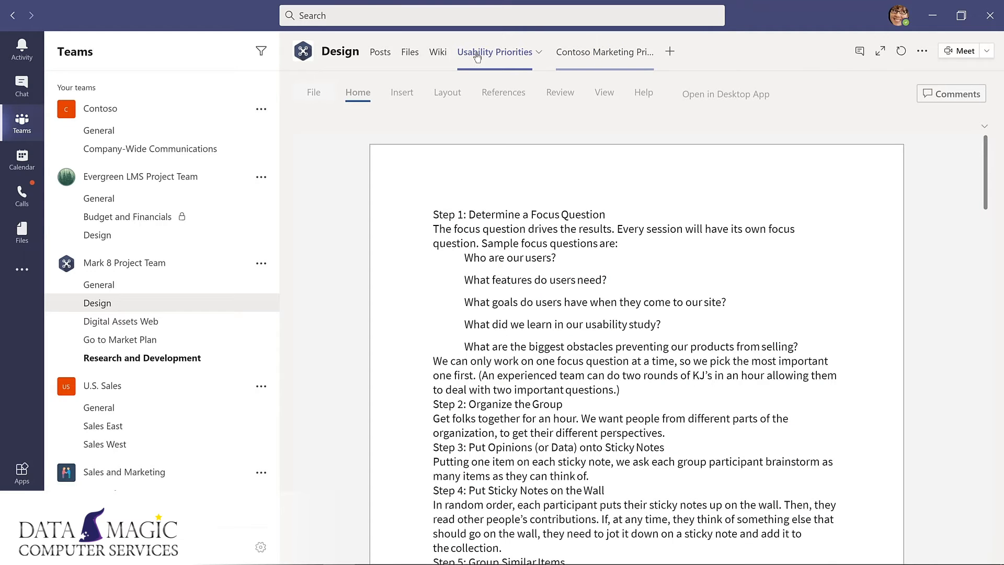
click(625, 59)
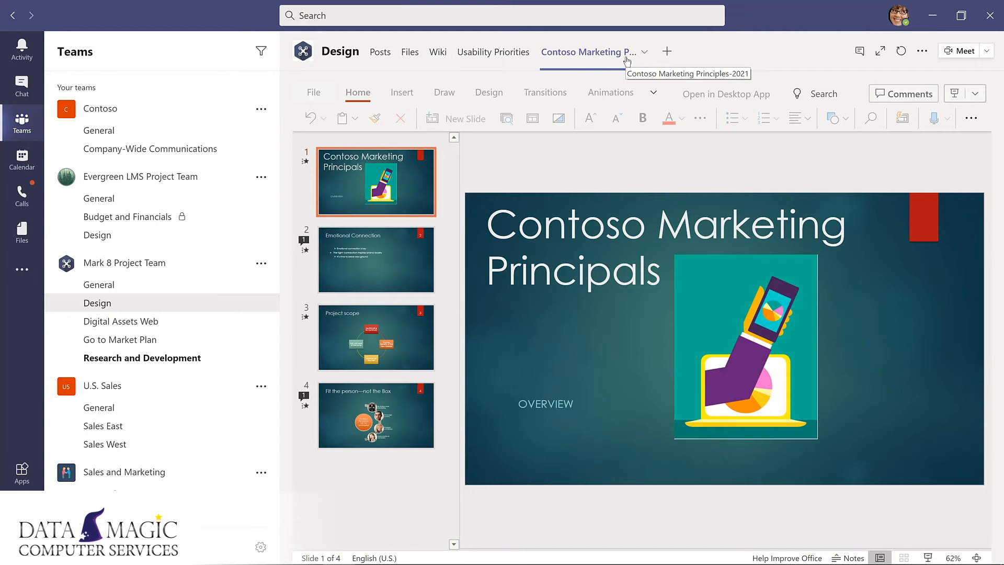
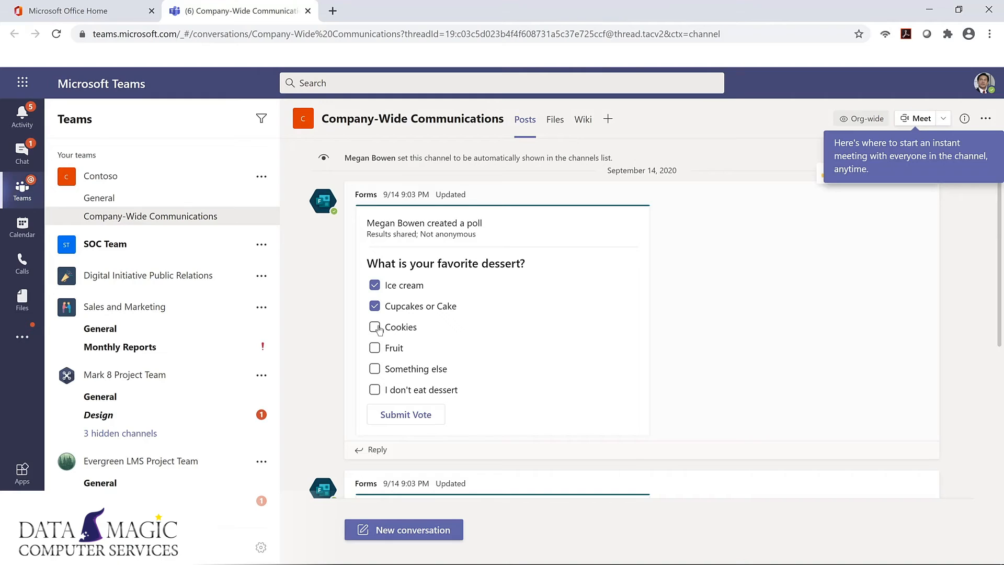
- Add Cookies to the chosen answers in the favorite dessert poll and submit the vote
click(377, 327)
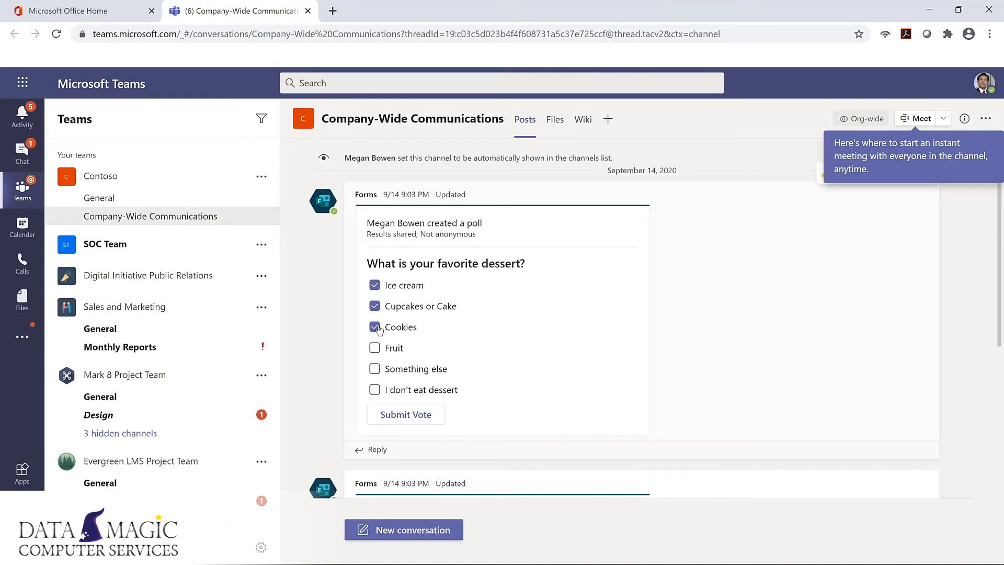
click(407, 416)
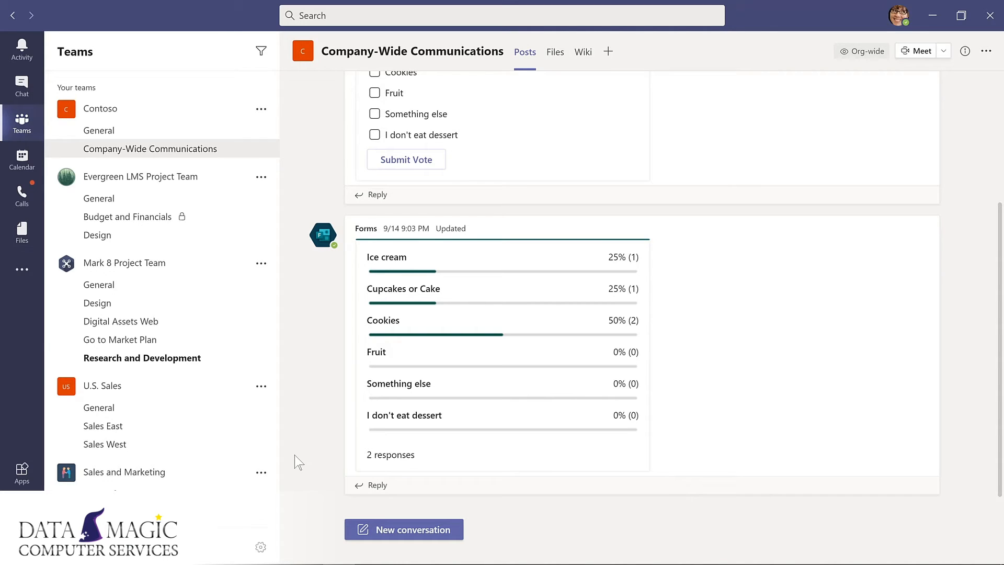
- Start a new Forms poll in the Company-Wide Communications channel with the question "How much do you like Microsoft Teams?"
click(397, 529)
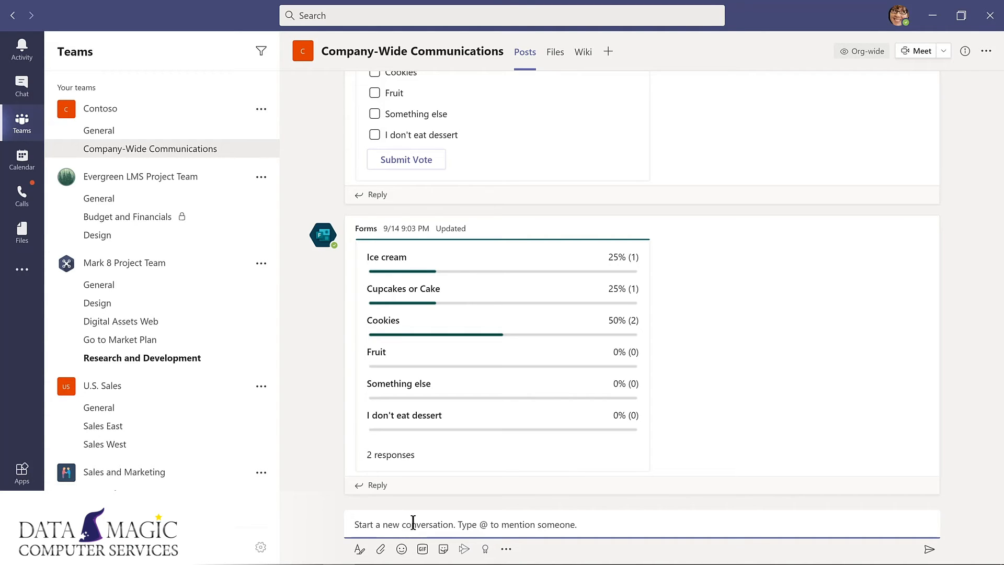
click(506, 550)
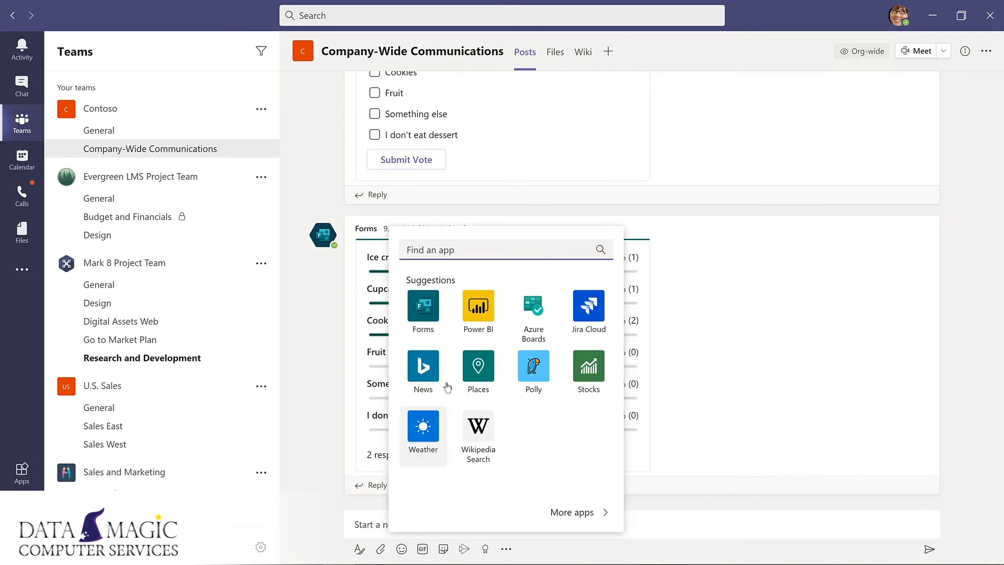
click(426, 310)
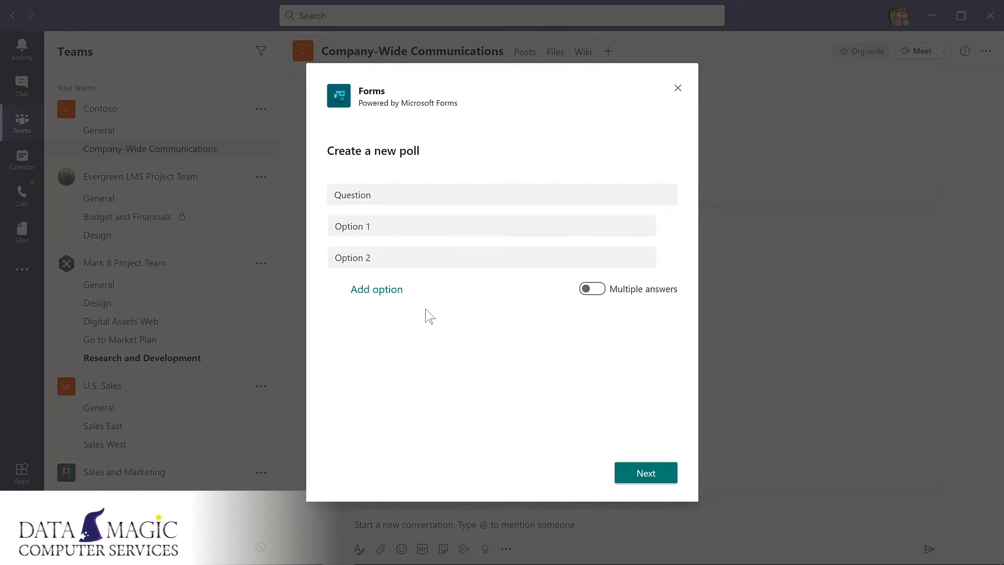
click(384, 195)
double_click(384, 195)
text(Ho)
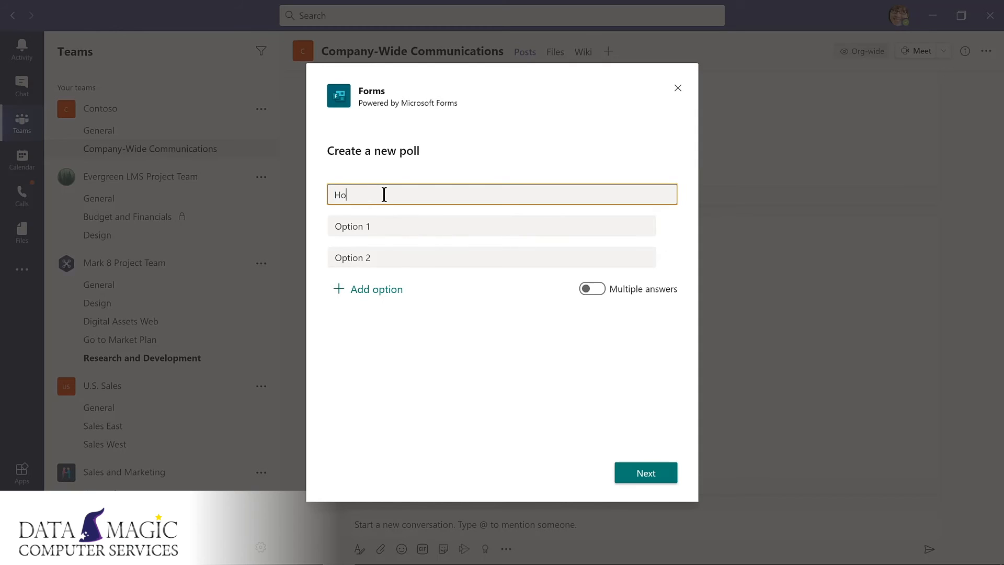
text(w much do you like Microsoft Teams?)
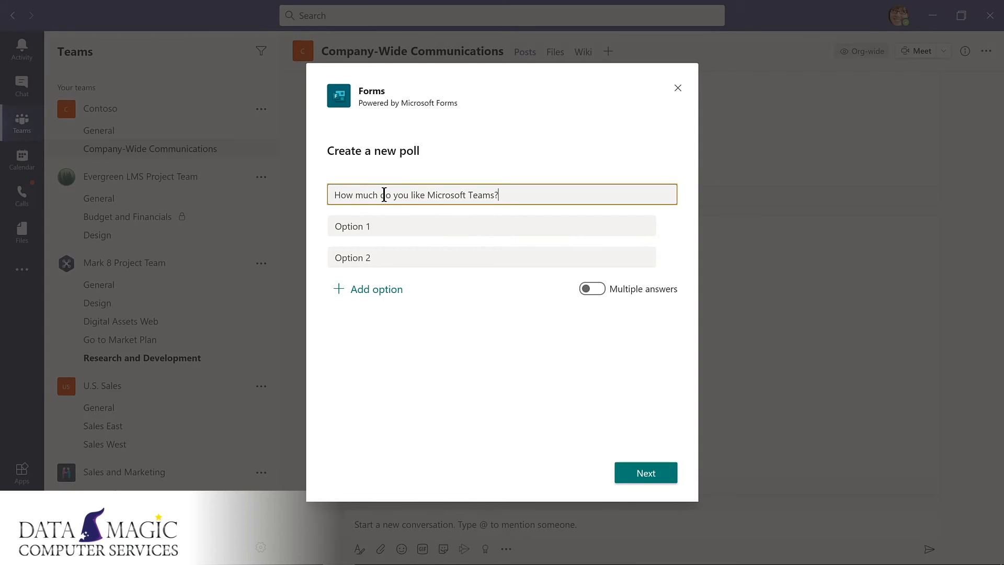
- Enter the poll options "Teams is amazing!" and "Such a big time saver!", and send the poll to the channel
key(Tab)
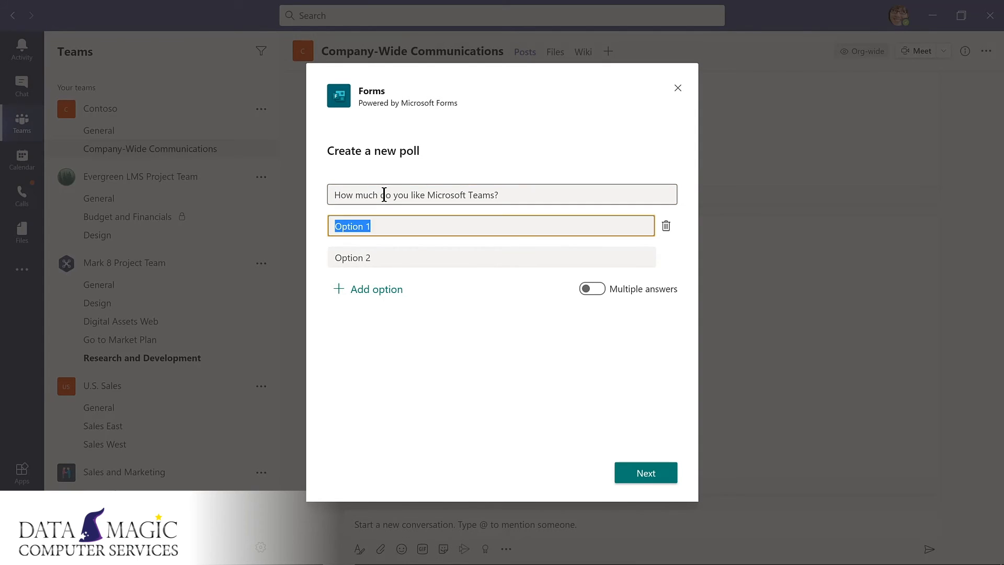
text(Teams is amazing!)
key(Tab)
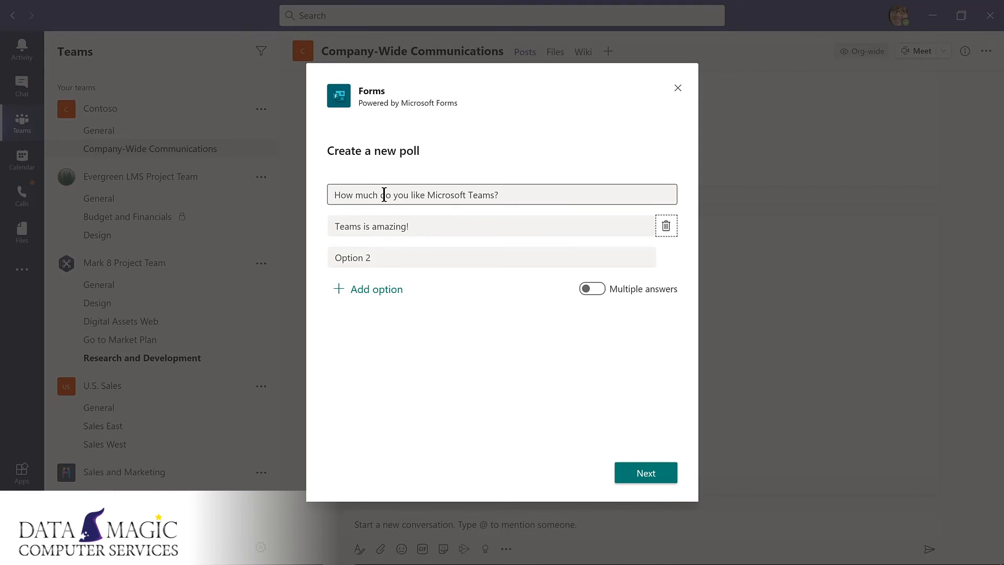
key(Tab)
text(Such a big time saver!)
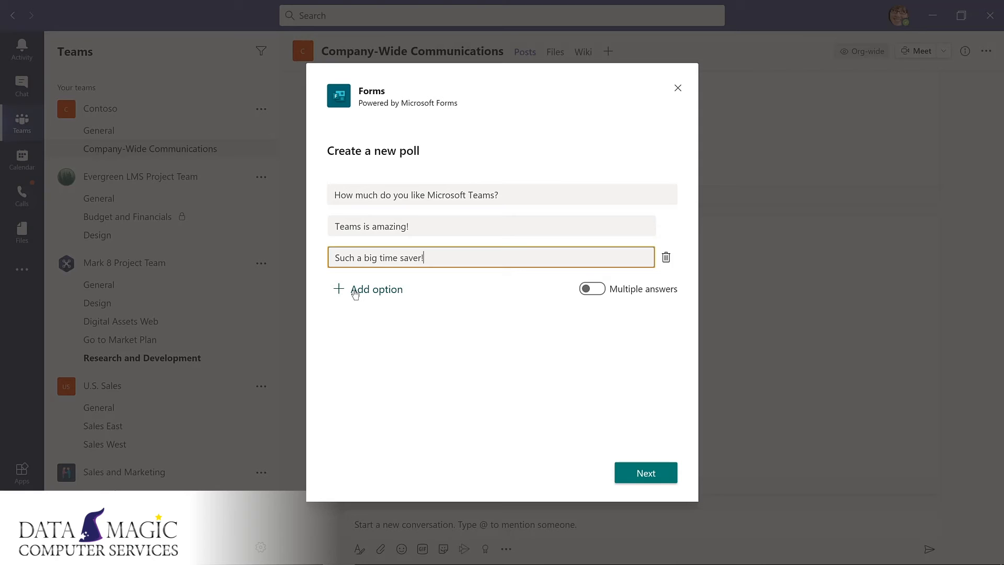
click(641, 476)
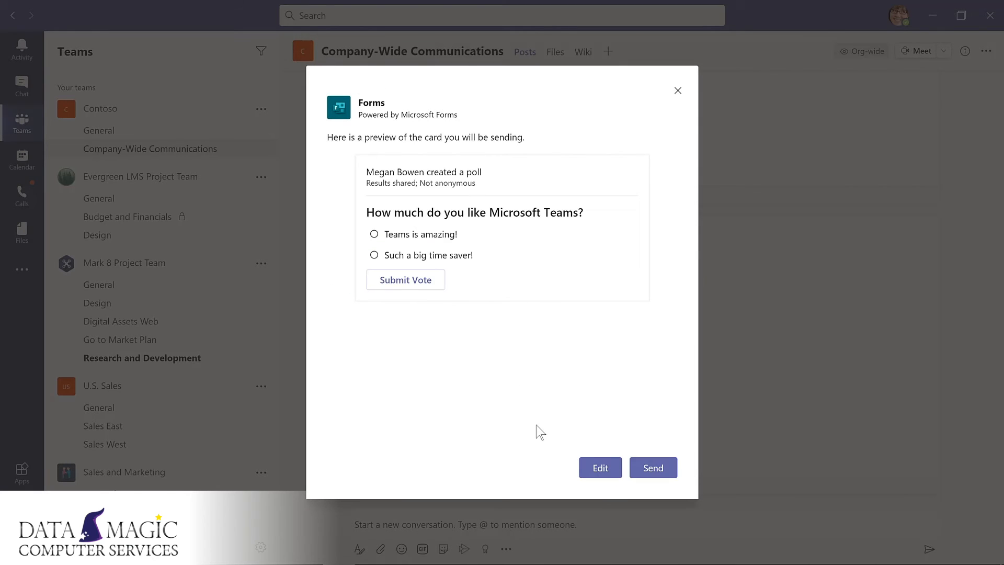
click(654, 473)
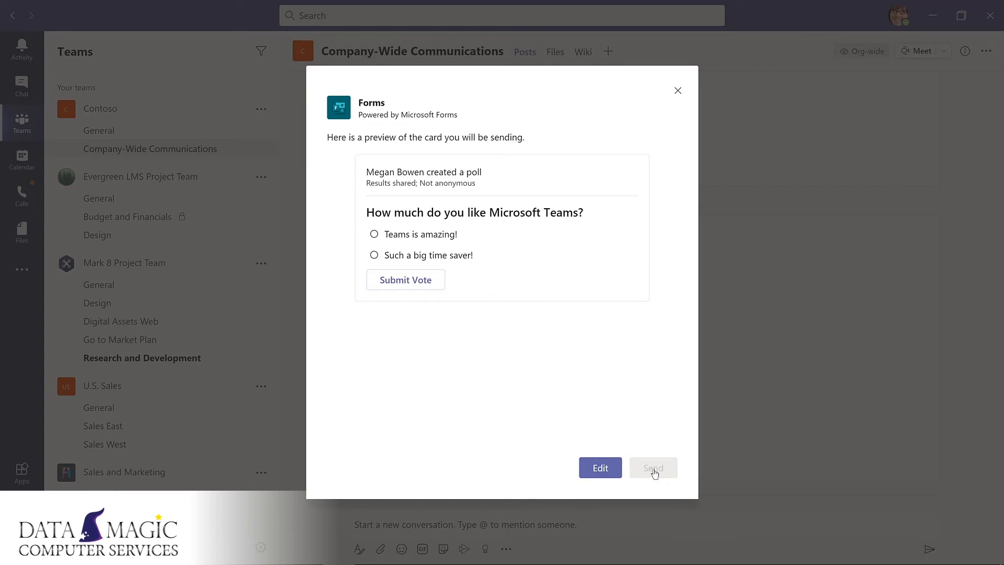
- Reply to the new poll, mentioning the Contoso team with the message "Please complete this poll by Friday!"
click(377, 332)
text(@team)
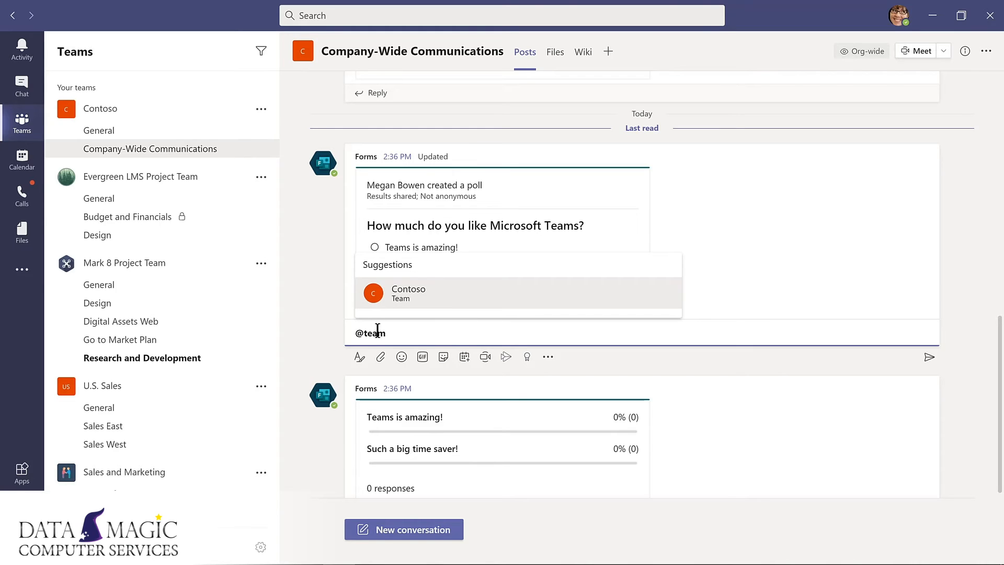
key(Return)
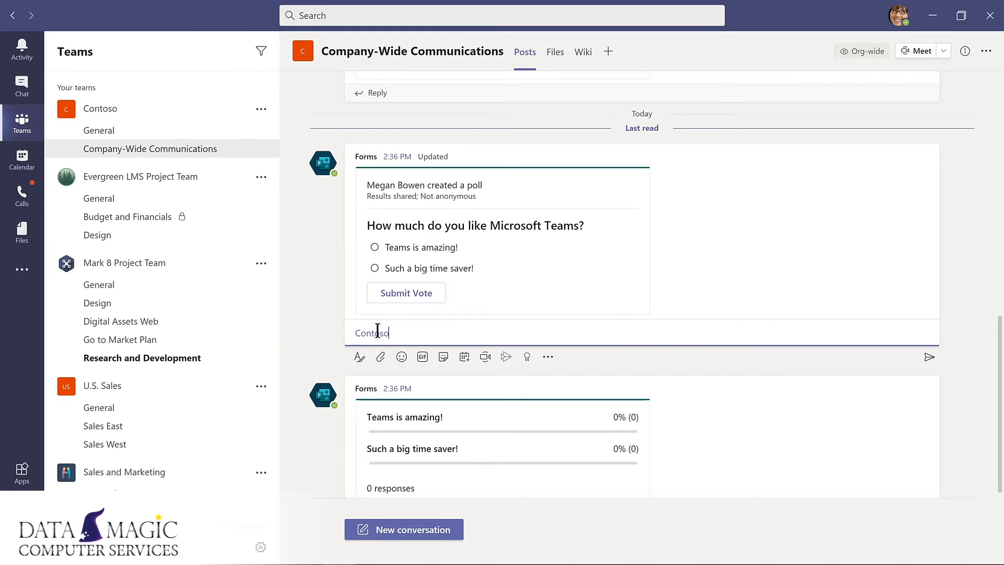
text(Please complete this poll by Friday!)
key(Return)
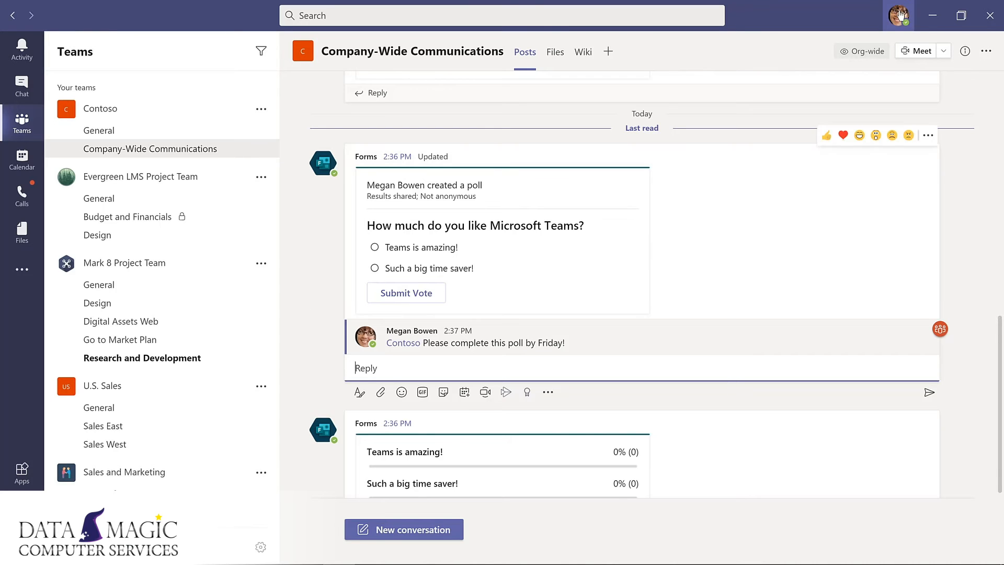
- Set the app theme to Dark in the general settings and close the settings
click(899, 17)
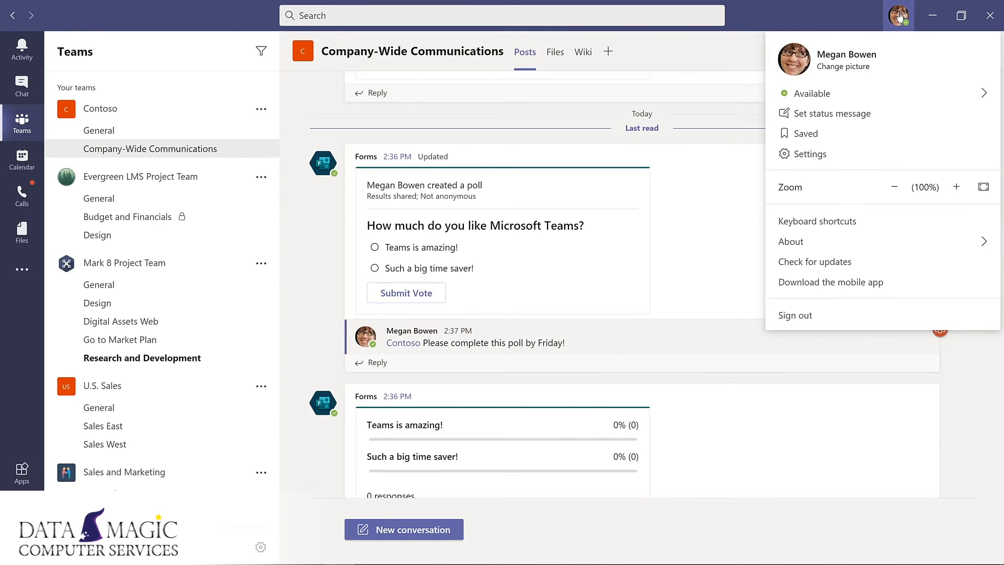
click(811, 156)
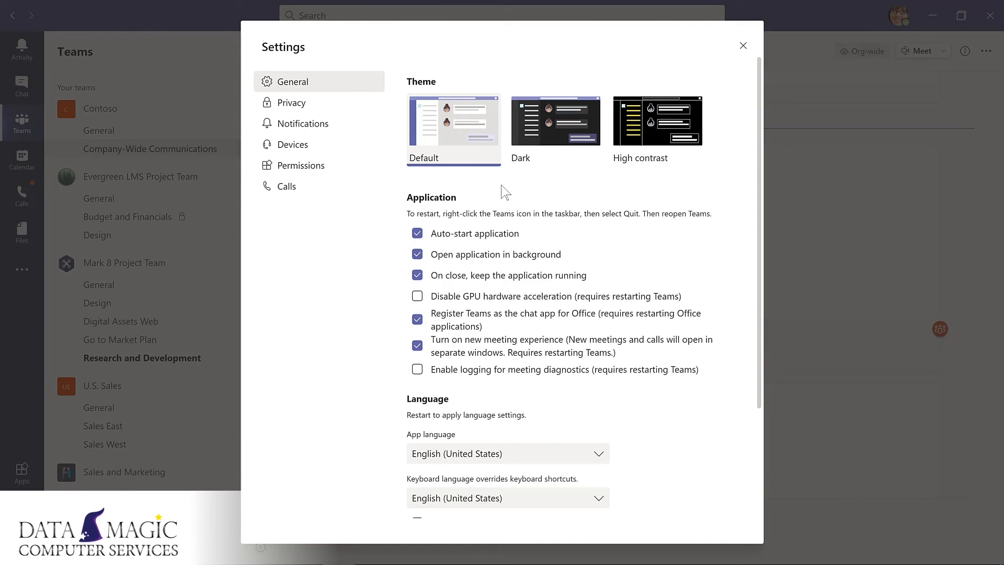
click(557, 123)
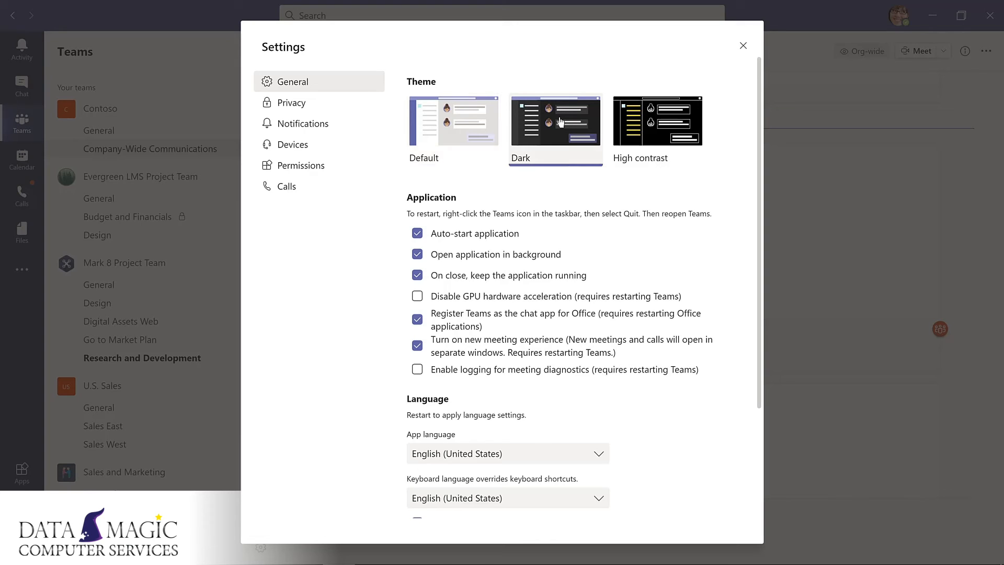
click(743, 46)
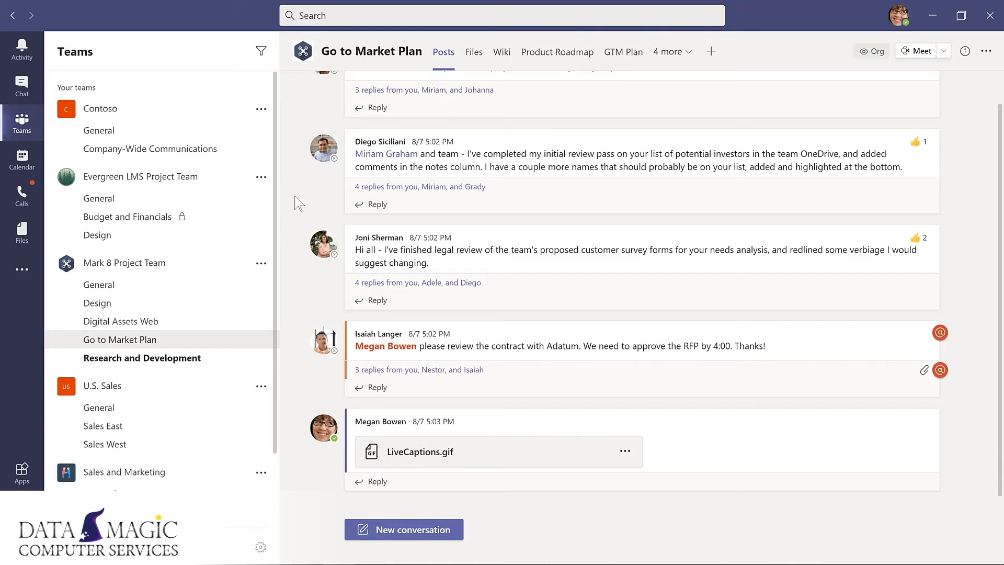
- Save the potential investors review post and the customer survey legal review post in the Go to Market Plan channel
mouse_move(718, 152)
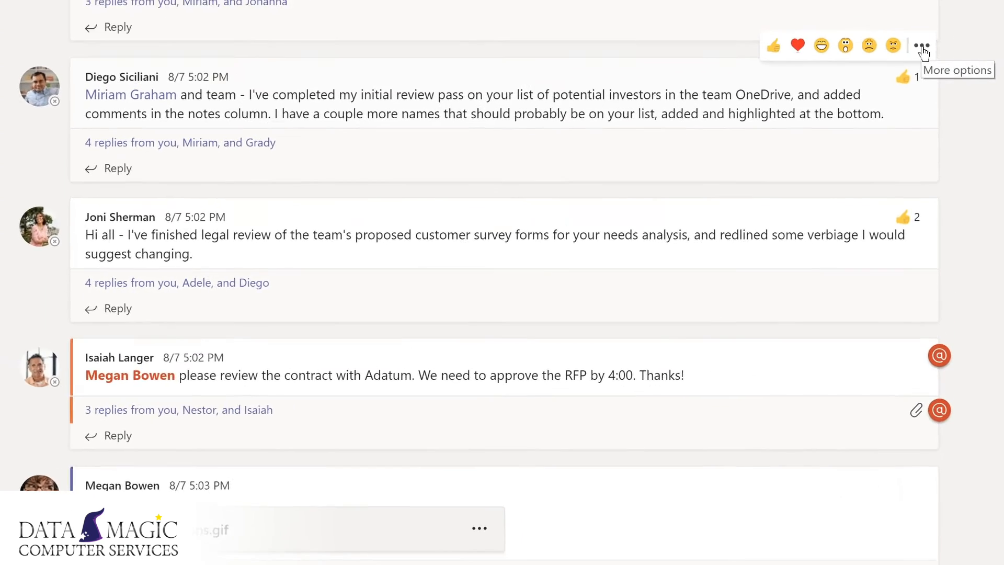
click(928, 121)
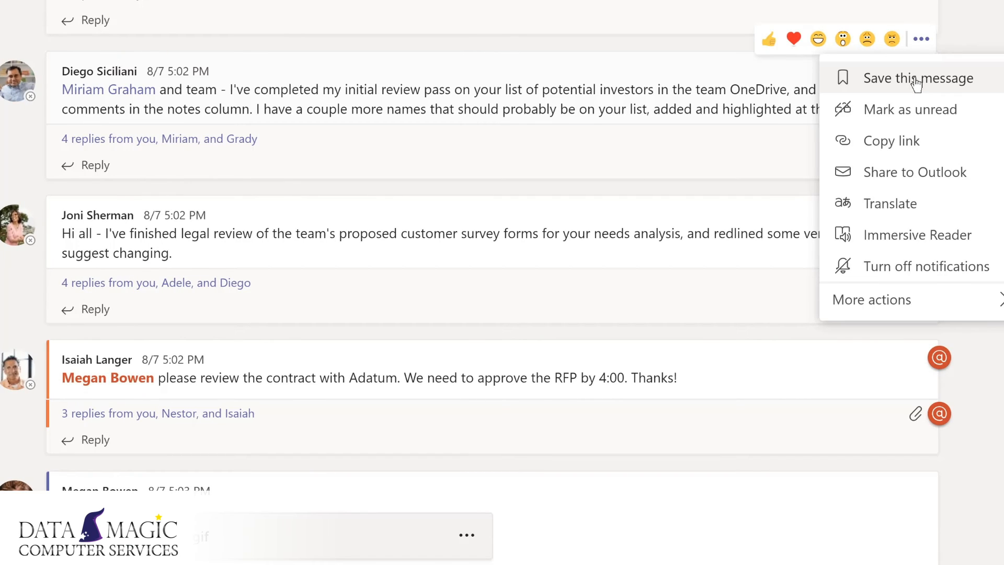
click(916, 84)
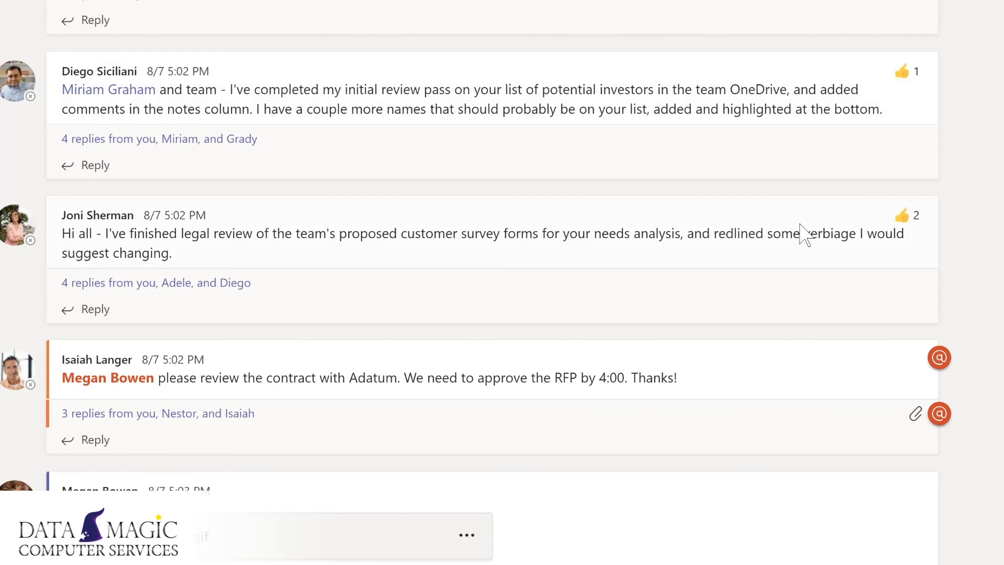
mouse_move(799, 224)
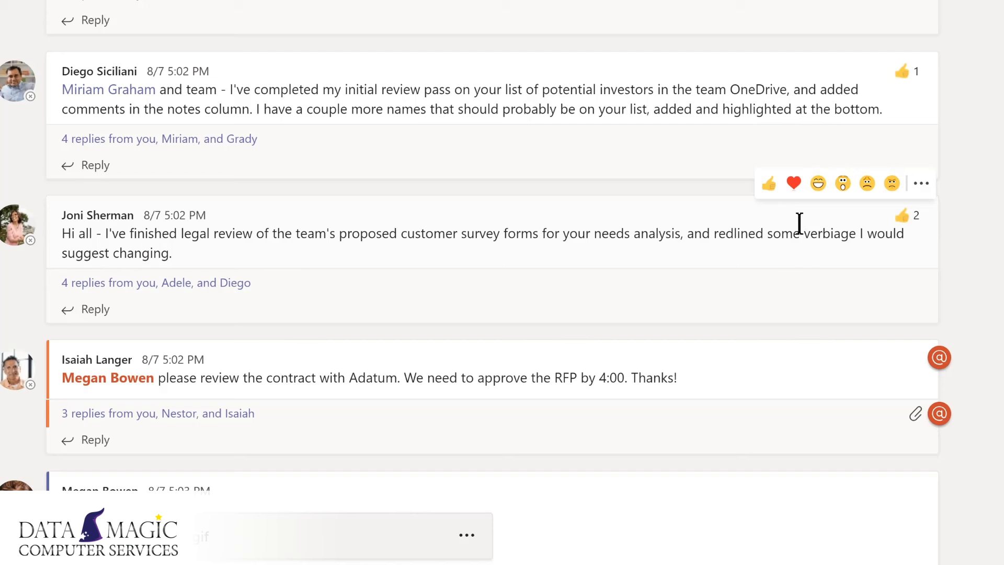
click(923, 187)
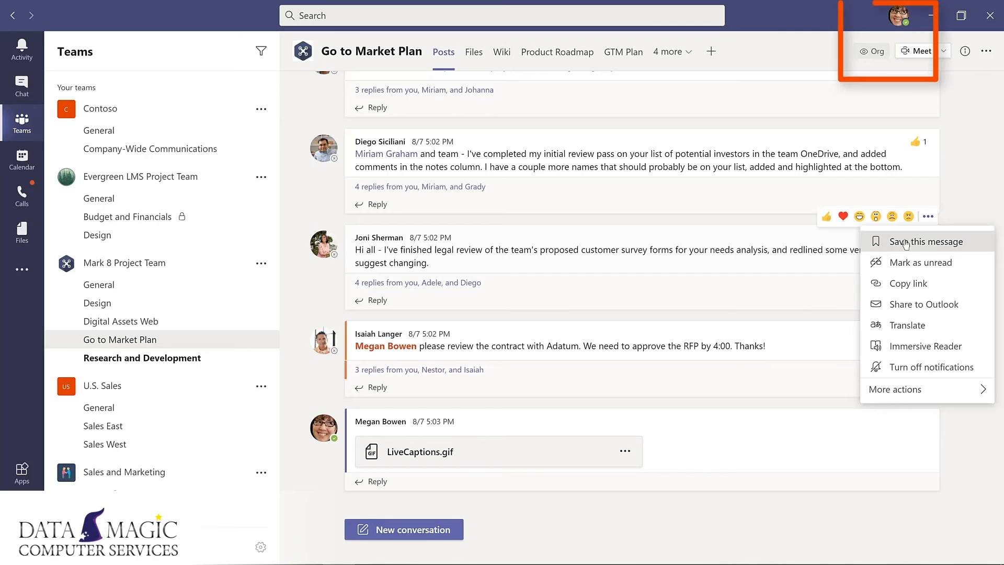
click(906, 242)
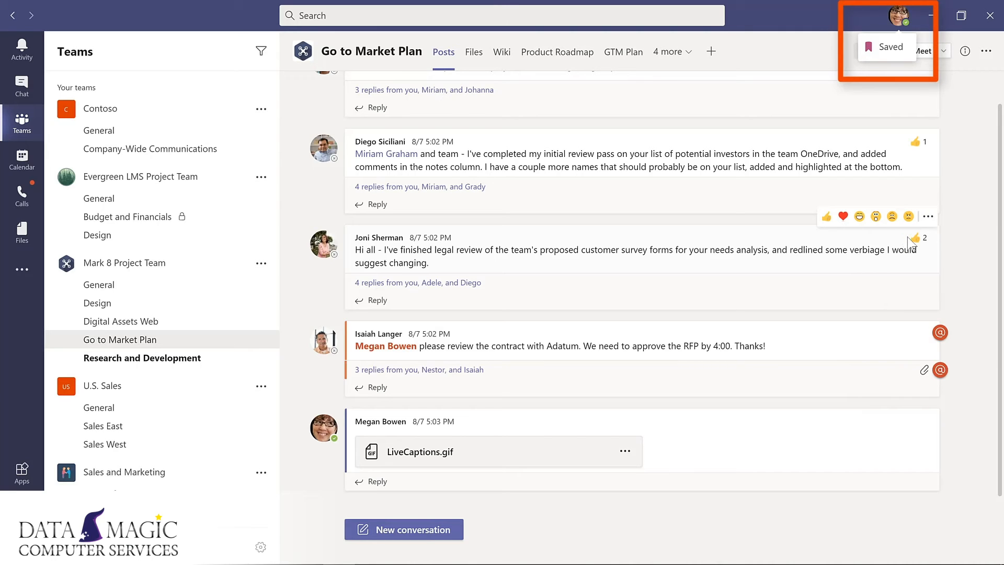
mouse_move(908, 240)
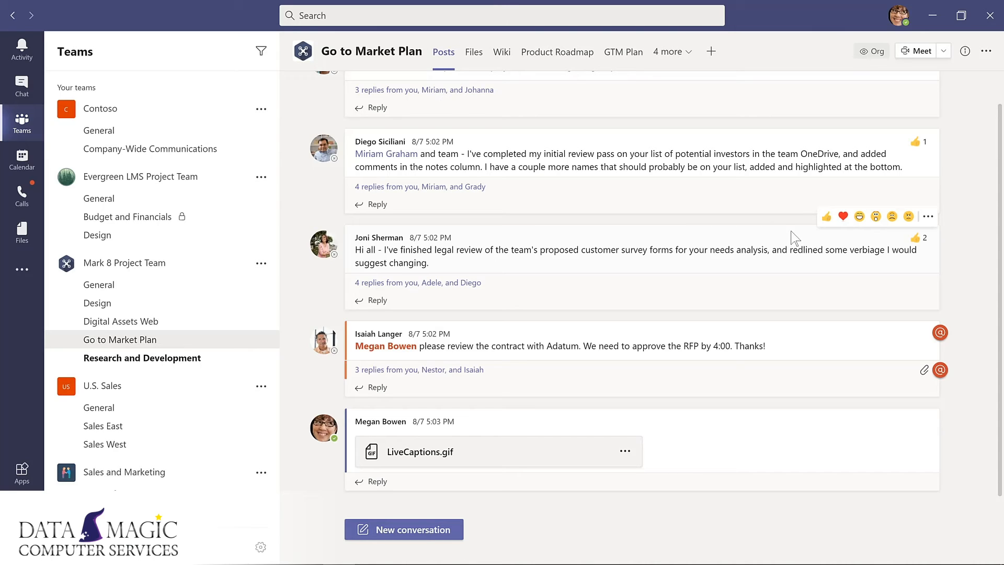
- Open the saved messages list from the profile and view the saved post about potential investors
click(900, 18)
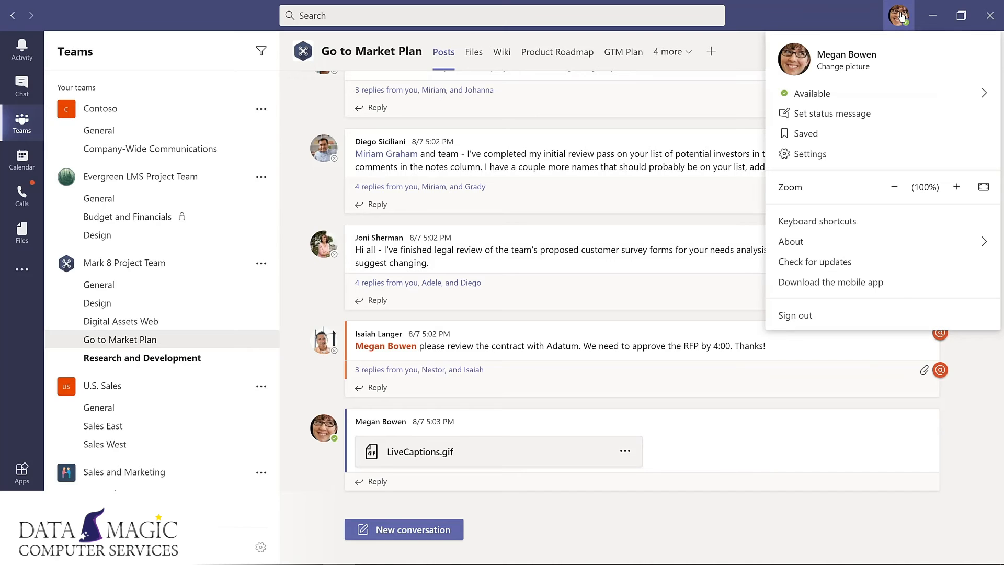
click(806, 134)
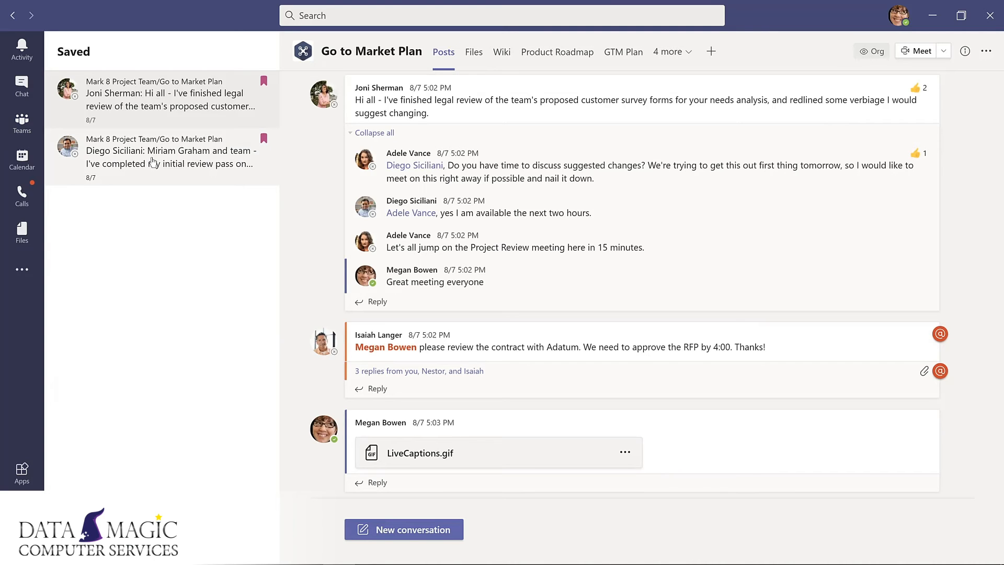
click(153, 162)
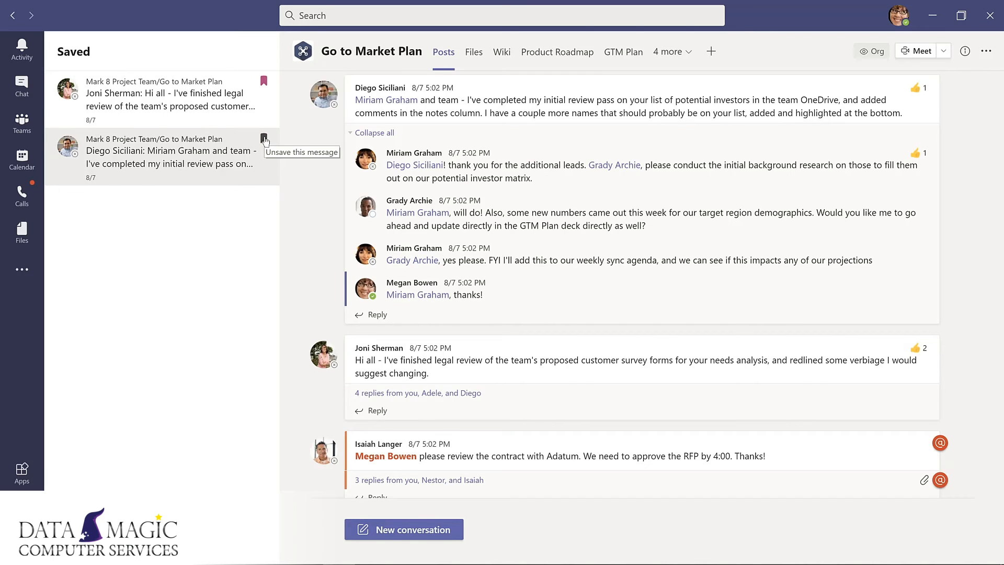
click(264, 138)
- From the Evergreen LMS Project Team's Design channel, open the saved list with the /saved command and unsave the potential investors post
click(106, 237)
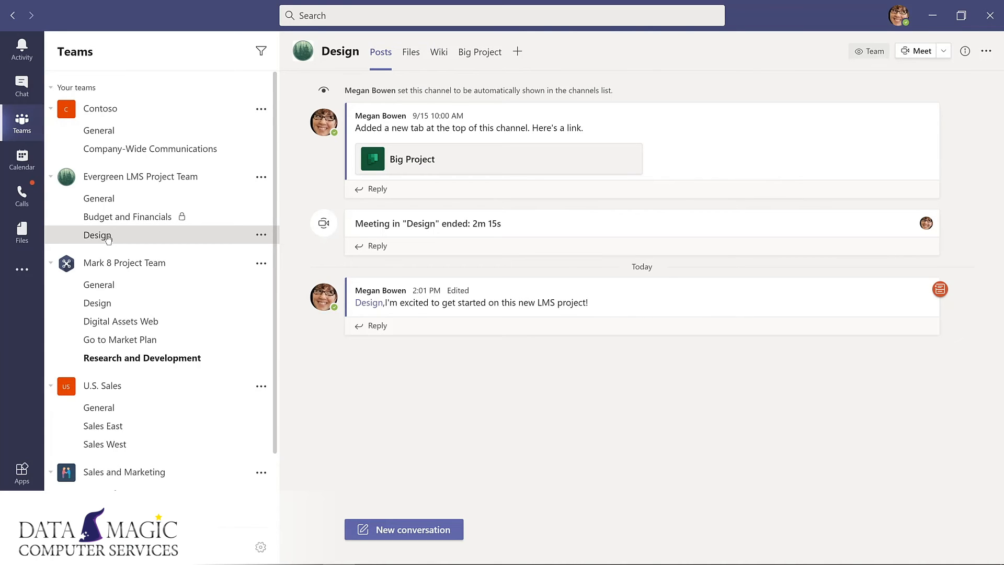
click(353, 15)
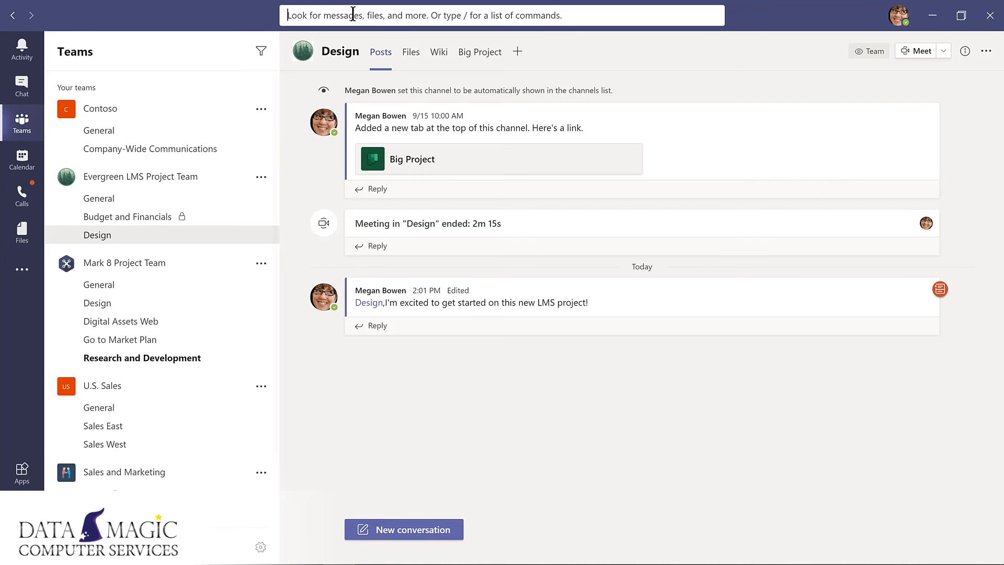
text(/saved)
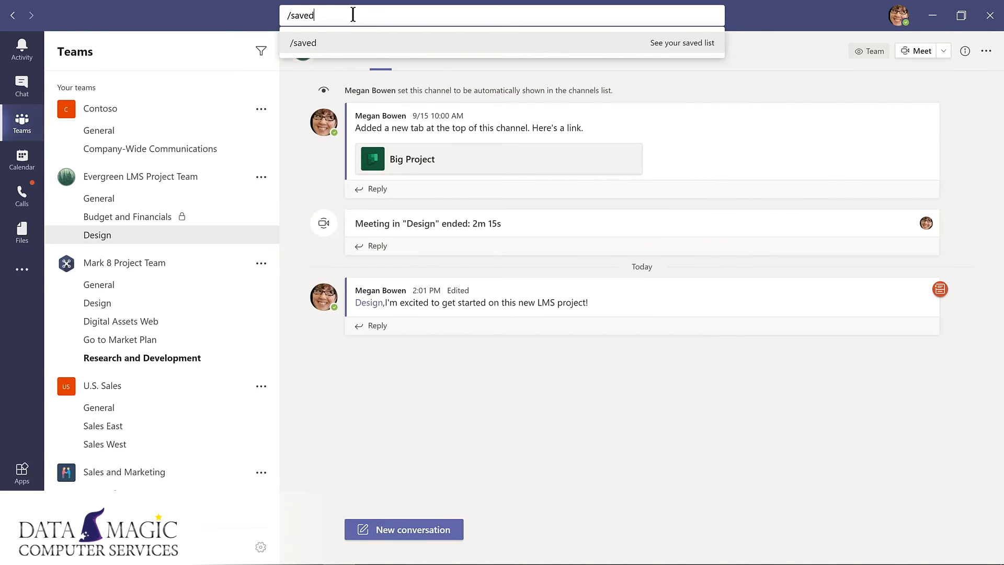
key(Return)
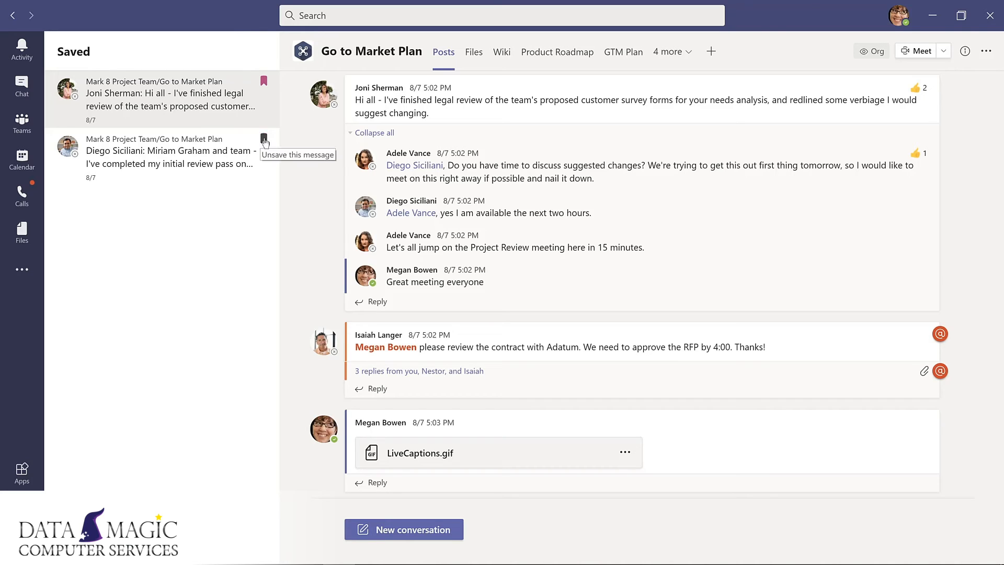
click(264, 139)
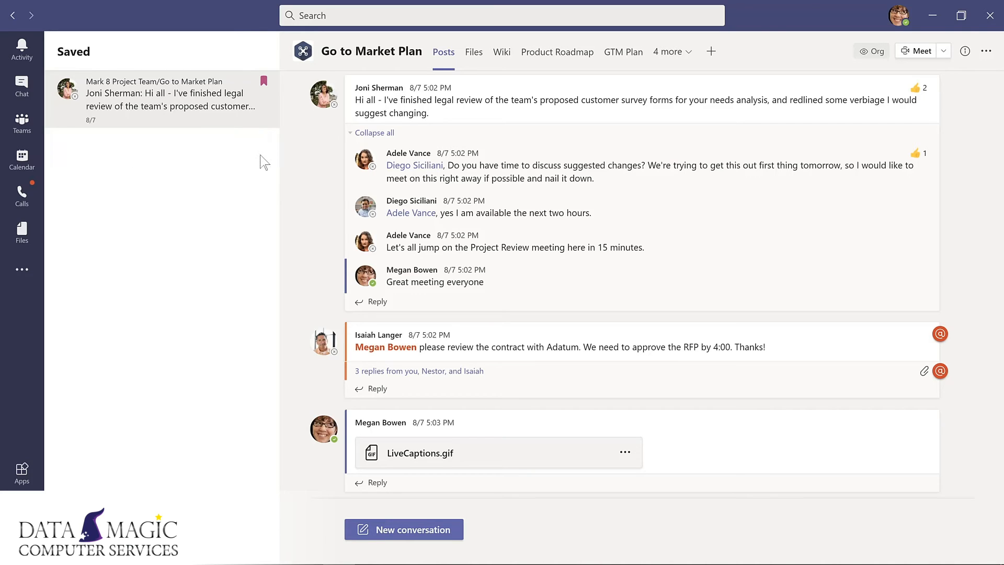
- Return to the teams view and save the Go to Market Plan post asking for a review of the Adatum contract
click(35, 126)
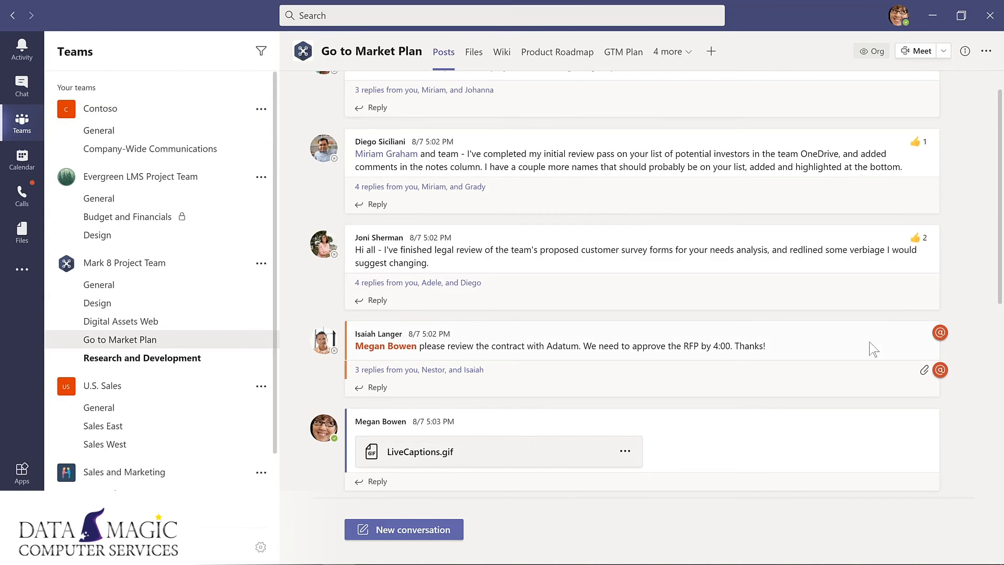
click(927, 313)
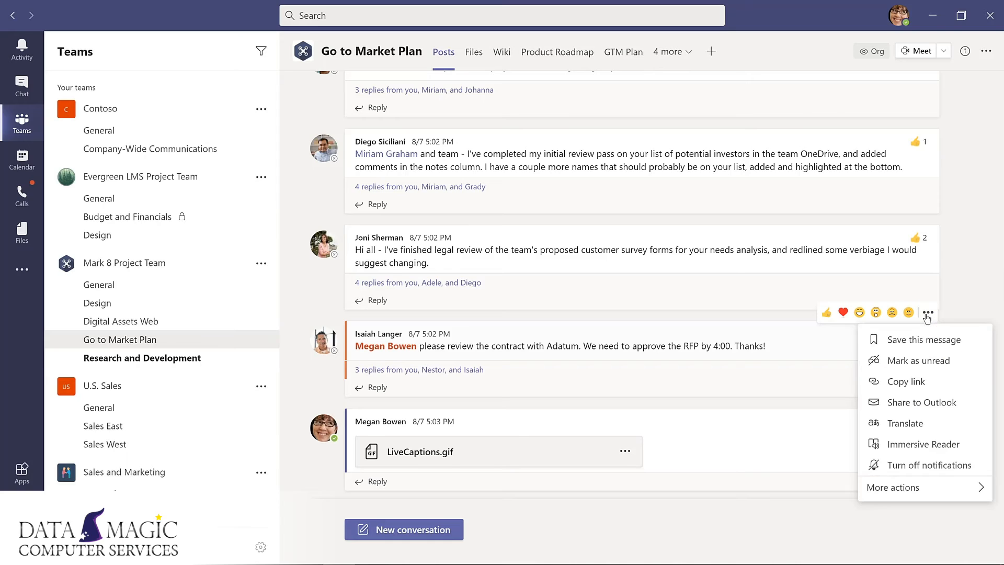
click(889, 340)
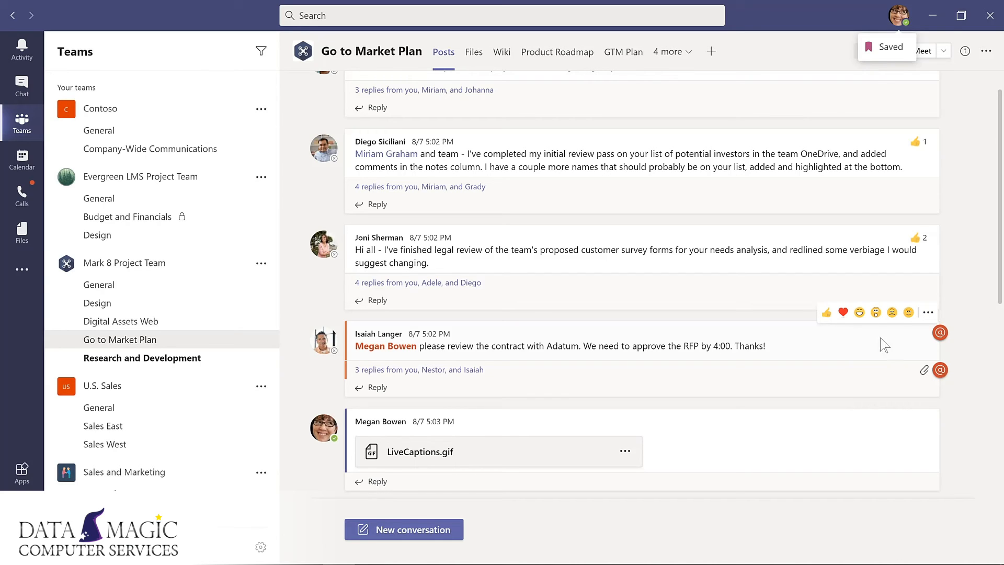
- Unsave the Go to Market Plan post asking for a review of the Adatum contract
click(929, 313)
click(917, 340)
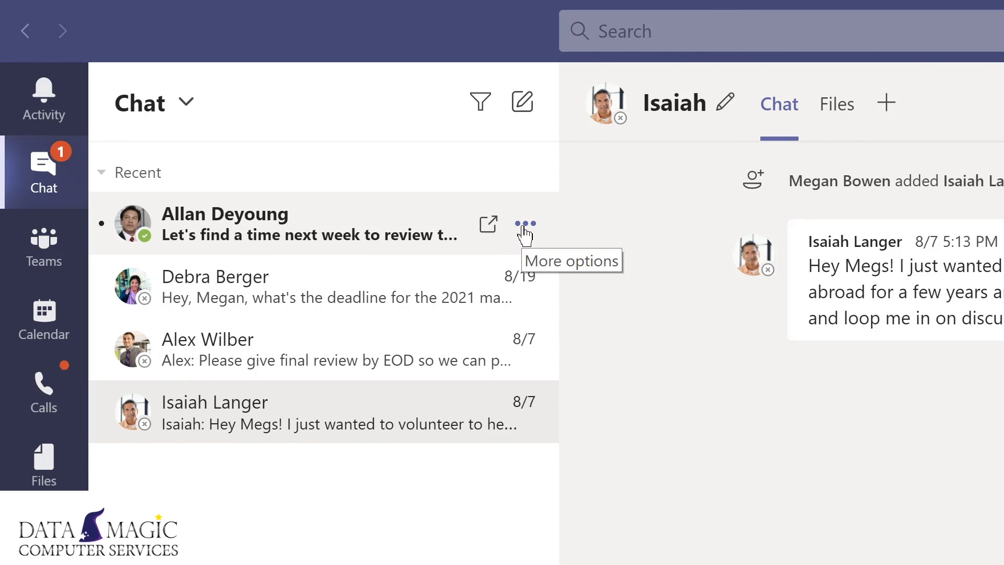
- Pin the unread chat about finding a review time next week, and unpin the chat from the colleague volunteering to help
click(523, 226)
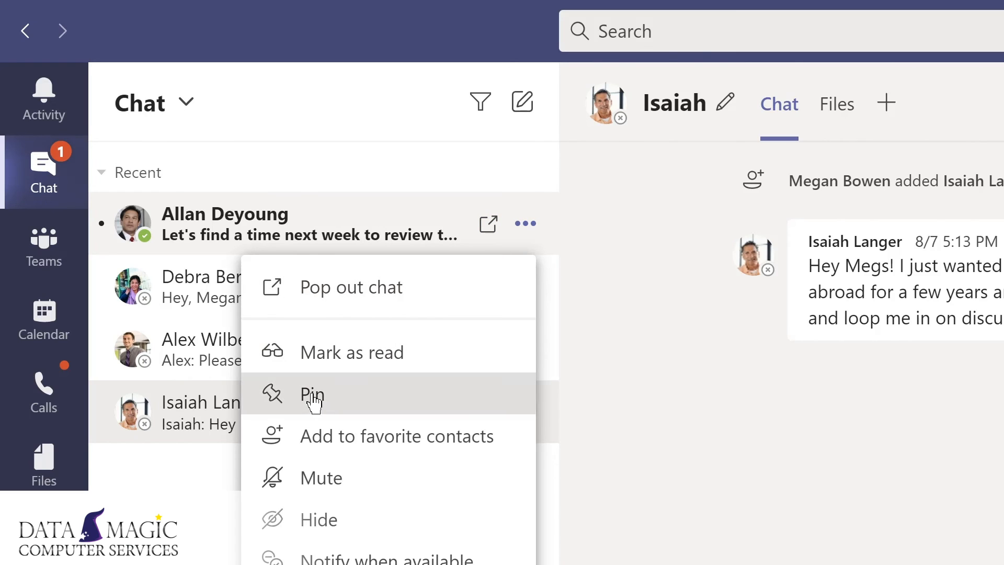
click(313, 402)
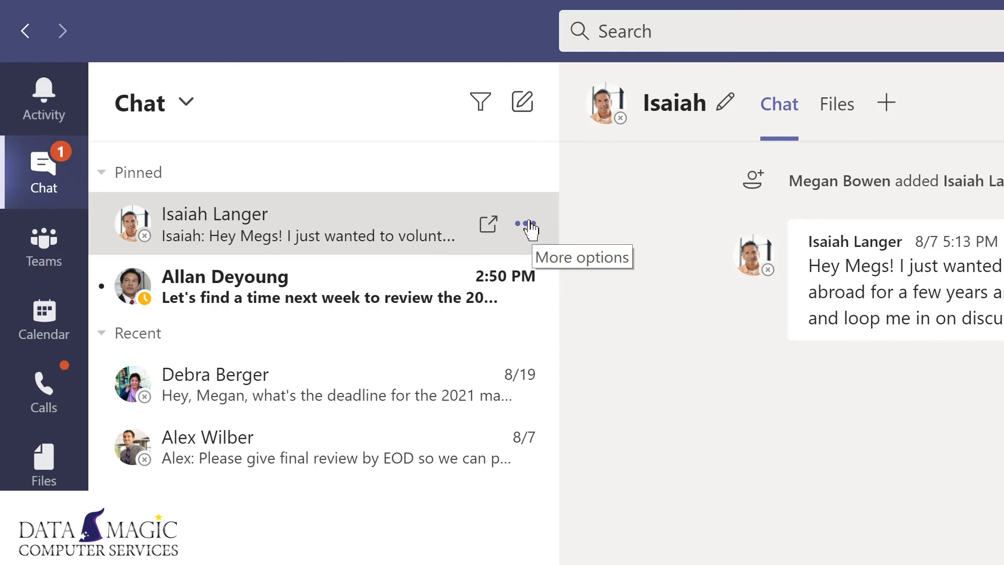
click(526, 225)
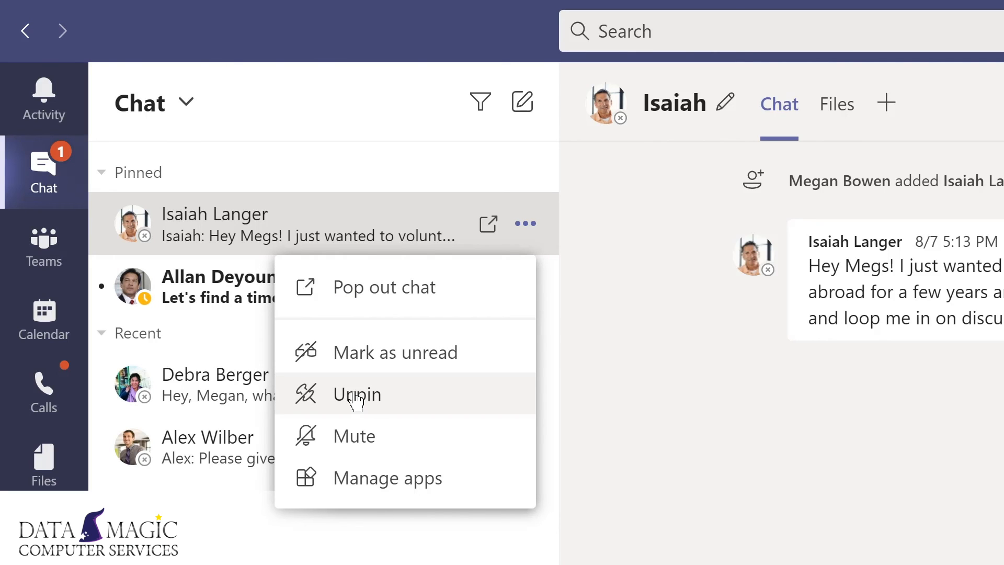
click(360, 396)
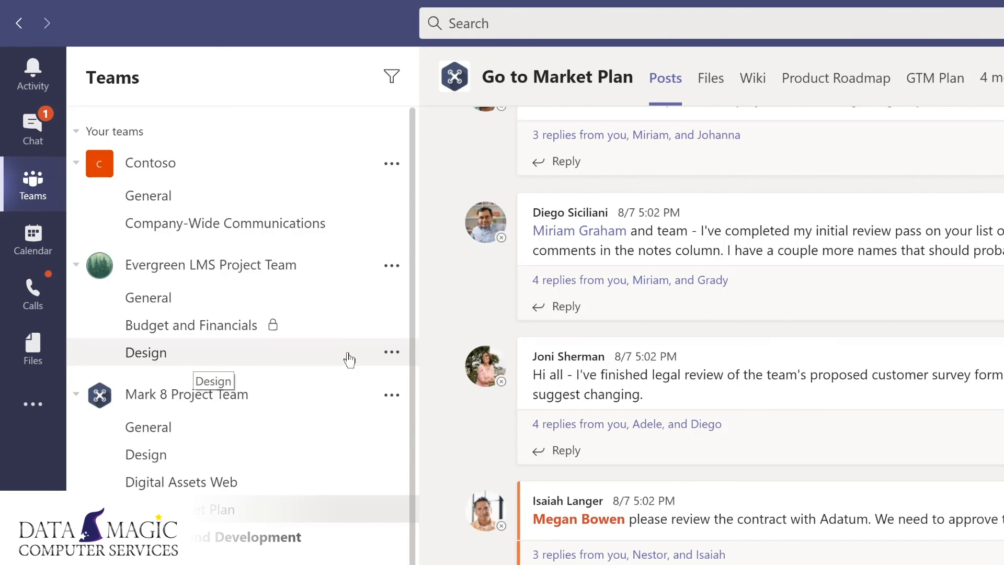
- Pin the Design channel of the Evergreen LMS Project Team
click(391, 353)
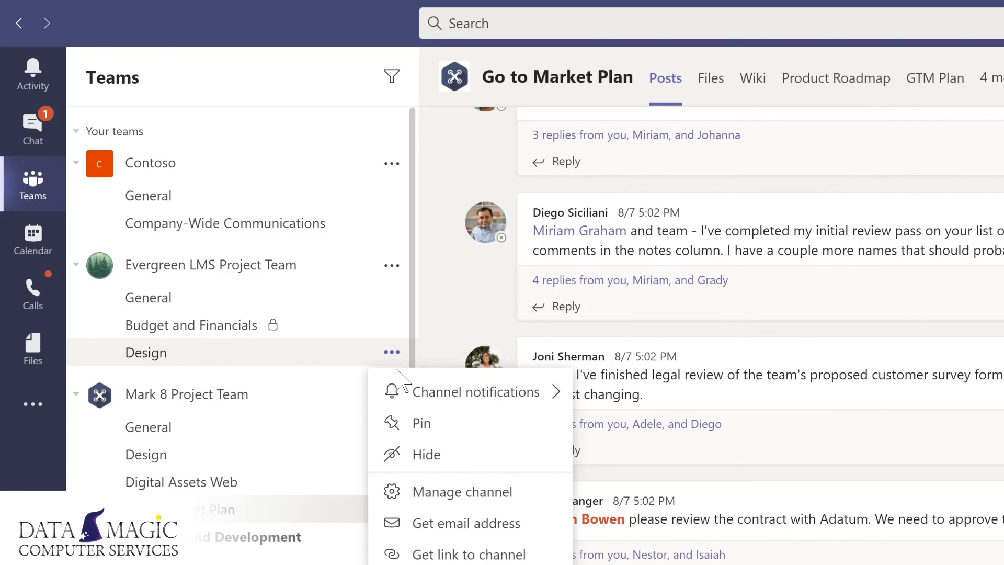
click(420, 427)
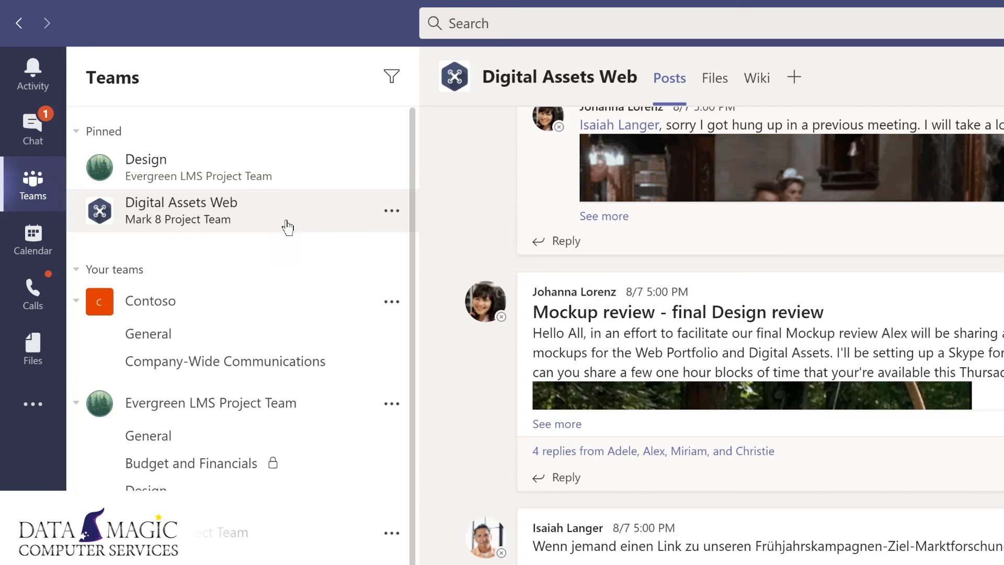
- Move the pinned Digital Assets Web channel above the pinned Design channel, and unpin Digital Assets Web
click(281, 224)
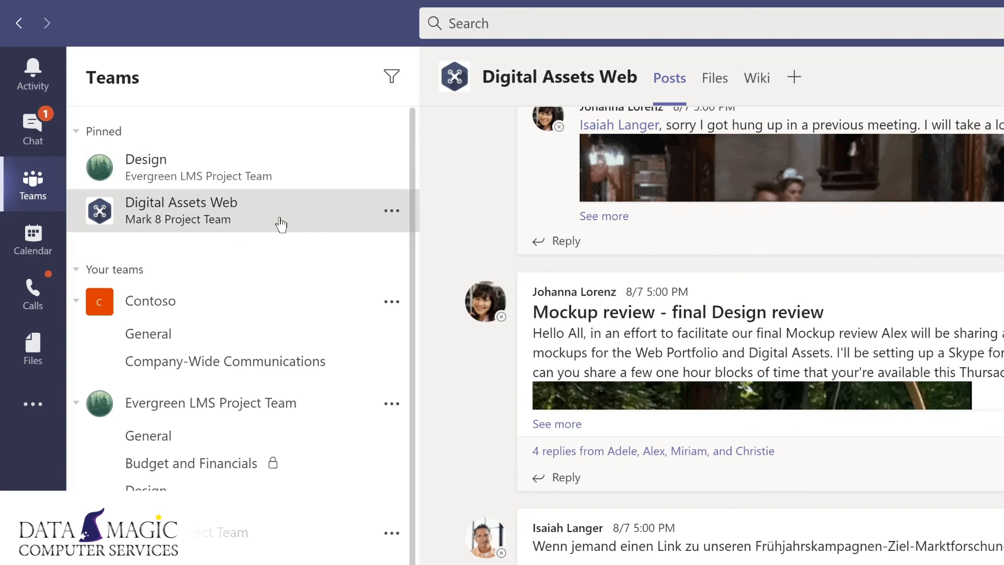
drag(282, 225, 281, 154)
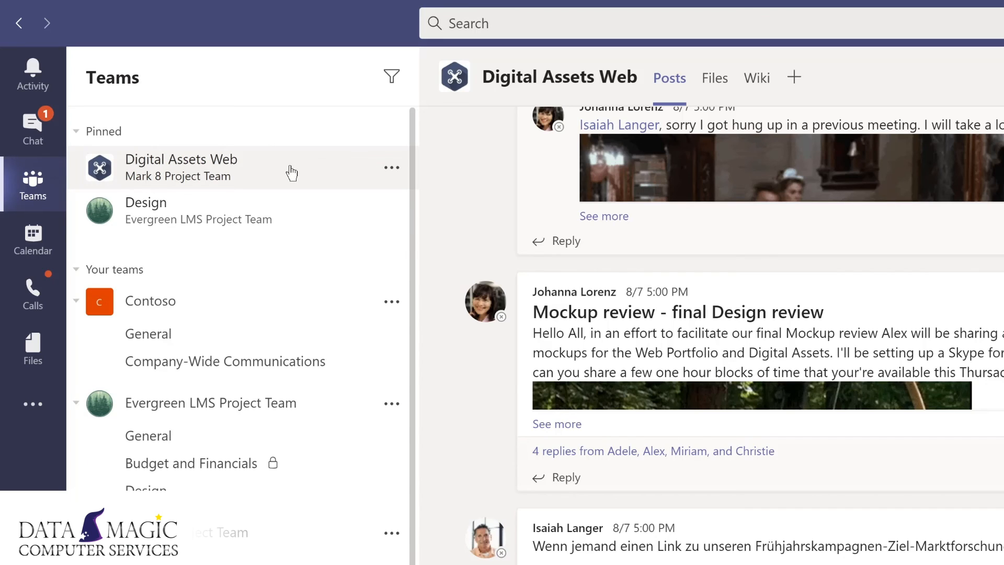
click(391, 170)
click(391, 169)
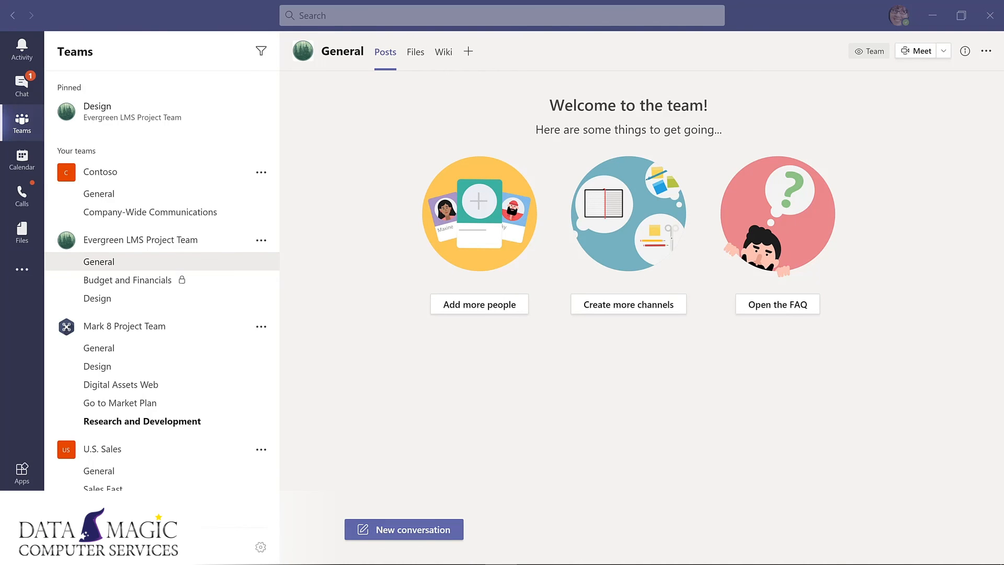
- Start a formatted conversation in Evergreen LMS Project Team's General channel with the subject "I'm excited to start planning our new LMS!"
click(395, 533)
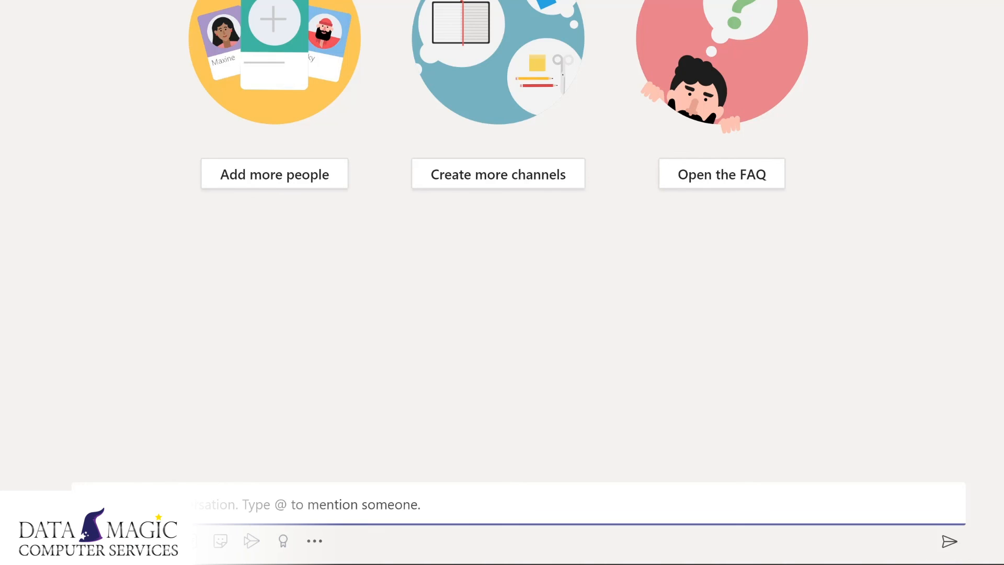
key(ctrl+shift+x)
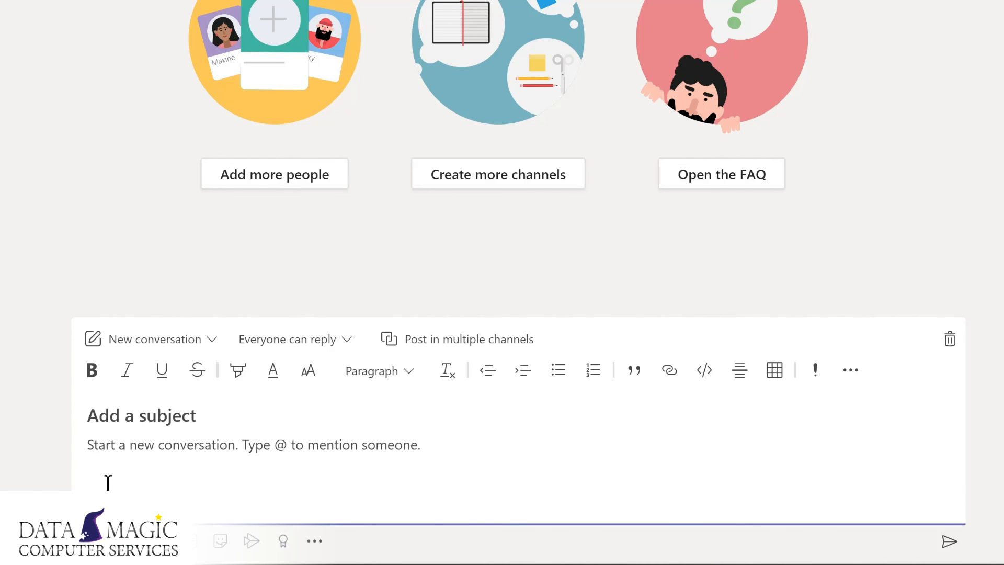
click(128, 415)
text(I'm)
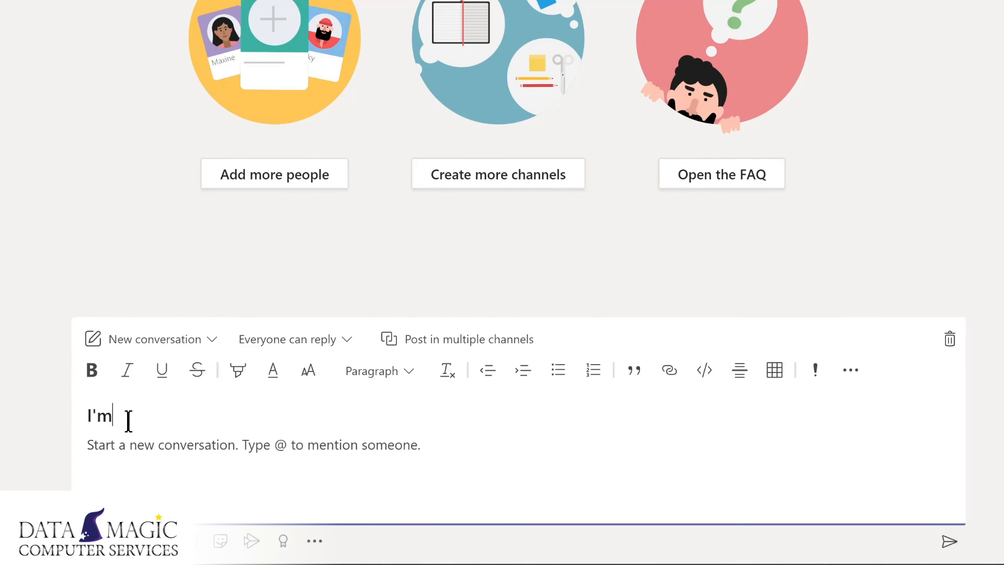
text( excited to start planning our new LMS!)
- Write the message body "We'll be sharing details and actions in the Design channel", inserting Design as a channel mention
click(150, 448)
text(We'll be sharing details and actions in the )
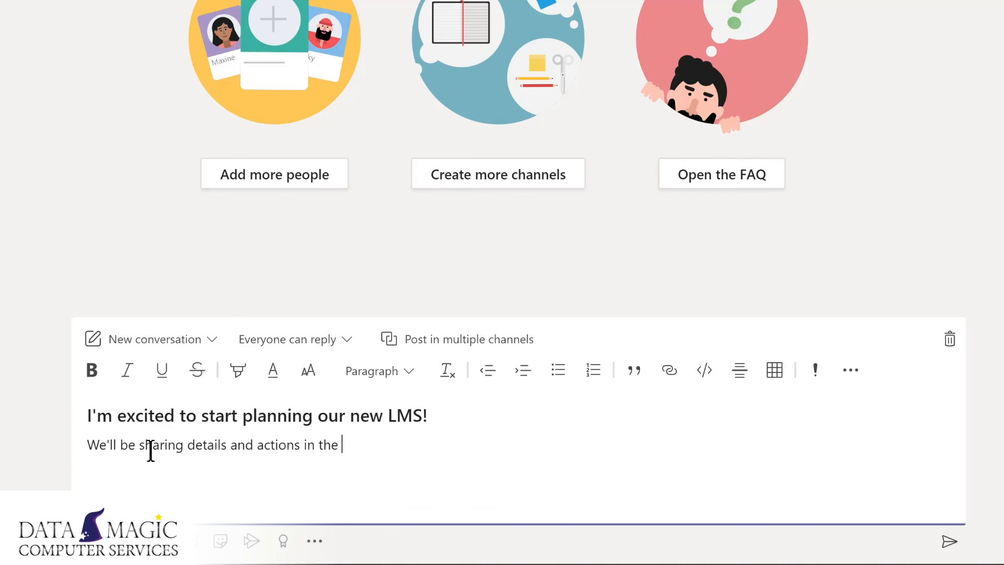
text(@Design)
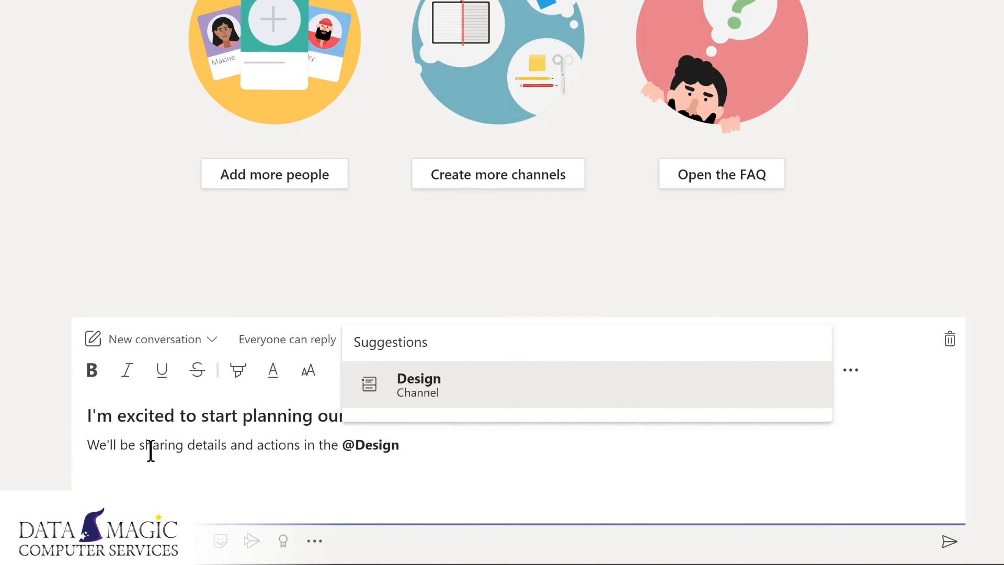
key(Return)
text(channel)
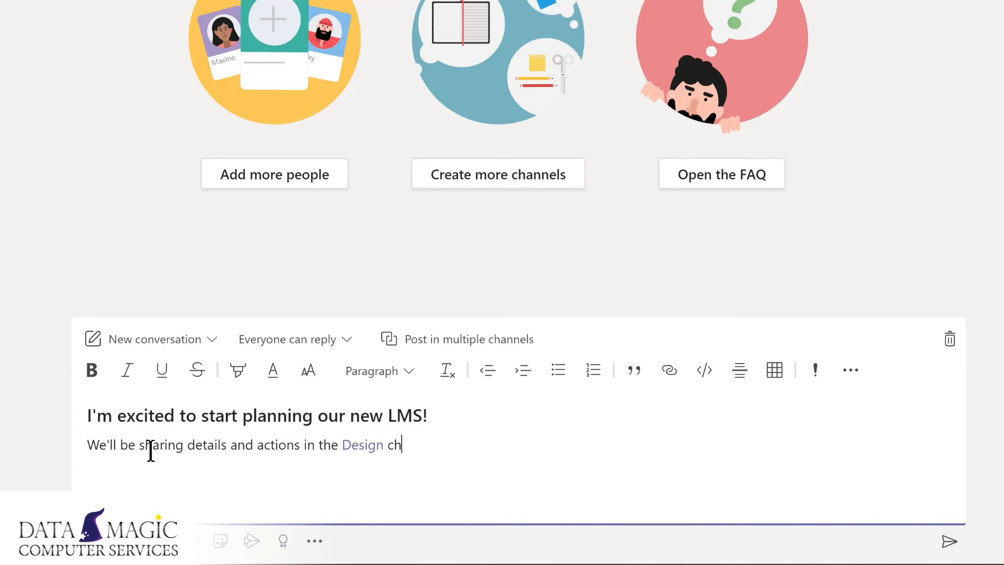
- Highlight the whole message body line in yellow
key(ctrl+Home)
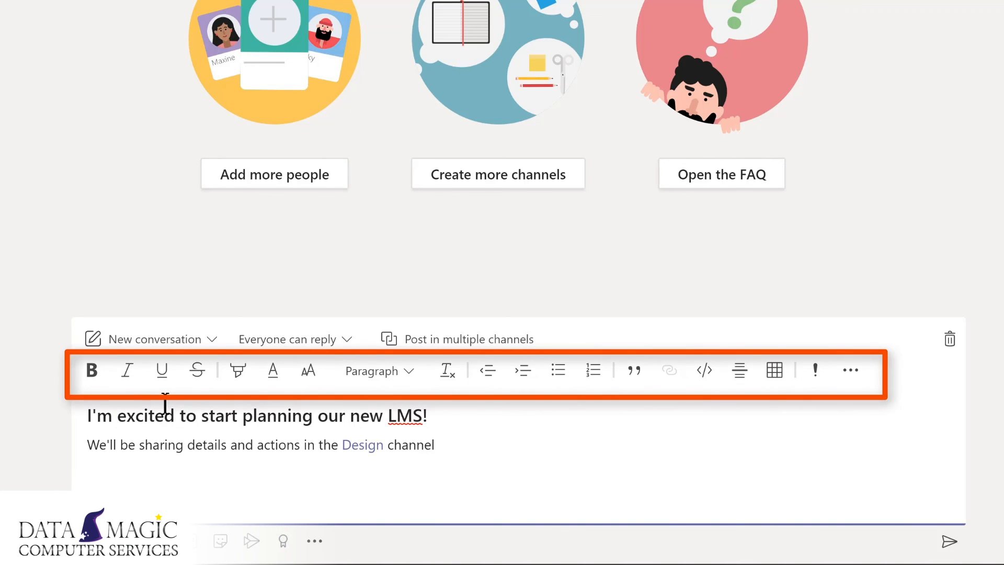
triple_click(89, 444)
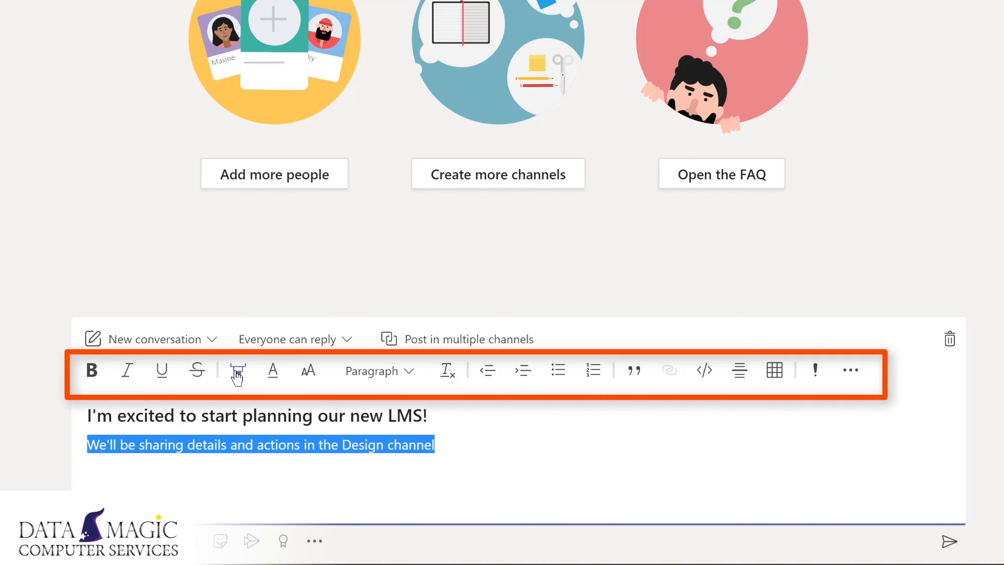
click(238, 372)
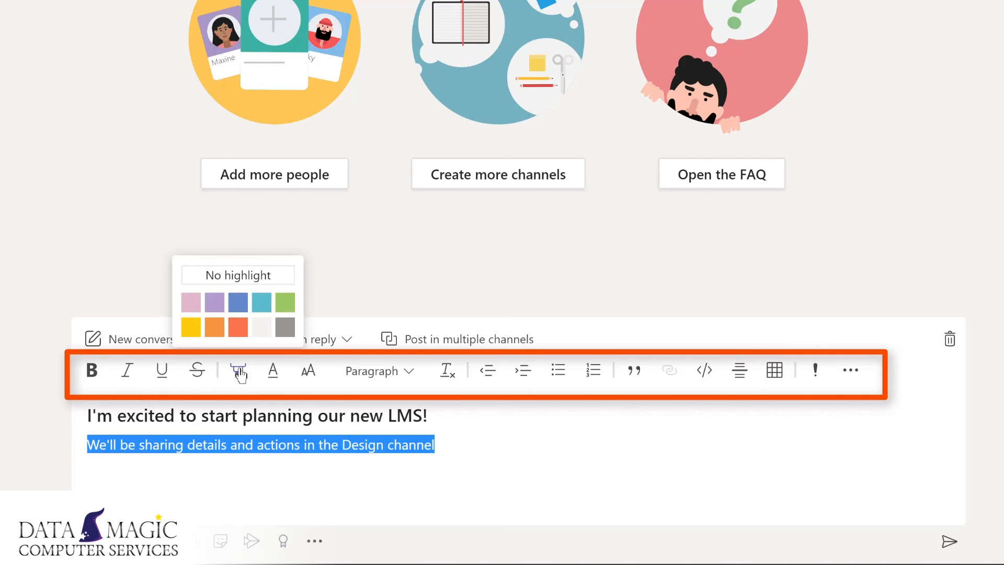
click(191, 327)
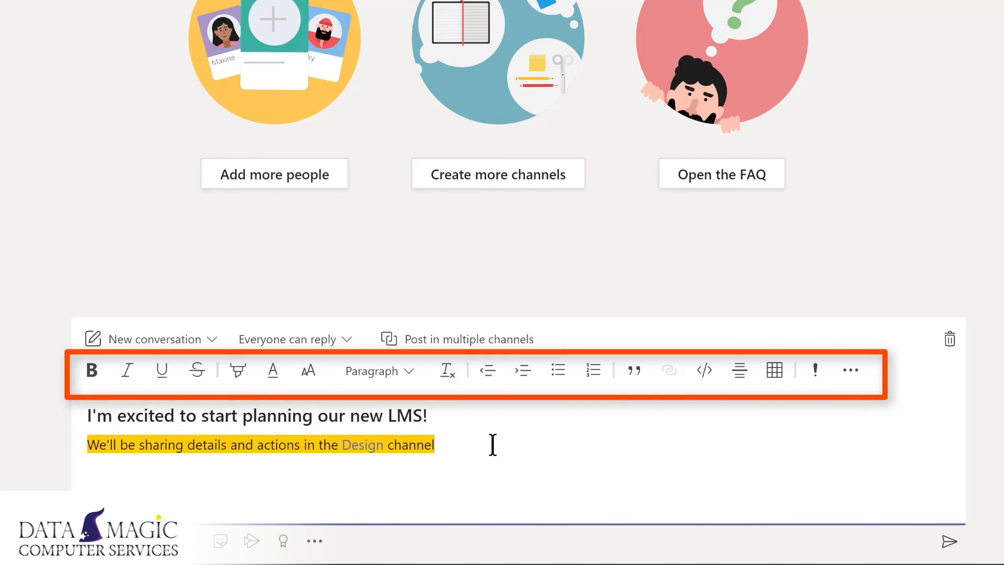
- Insert the smile emoji on a new line below the highlighted sentence
click(226, 493)
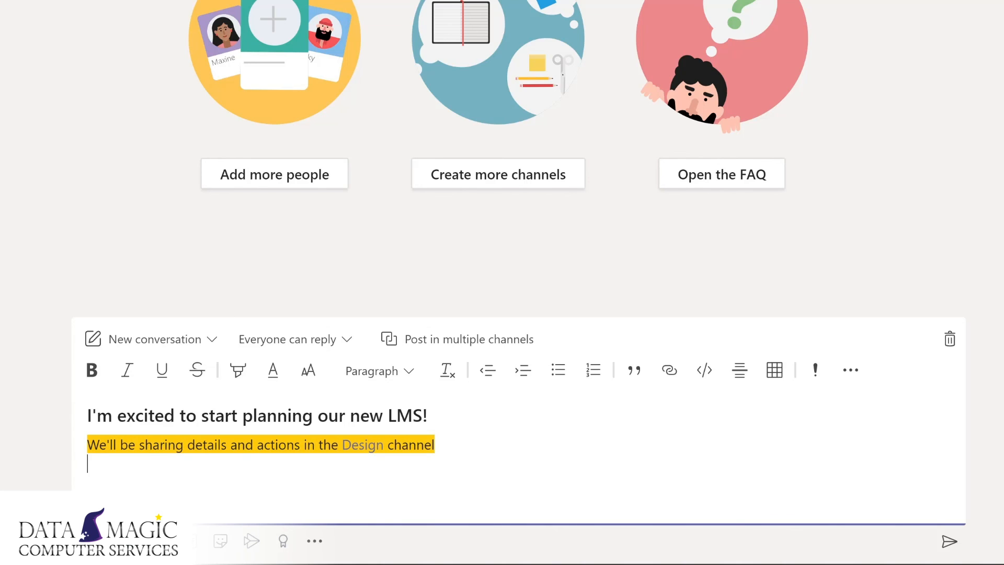
click(157, 541)
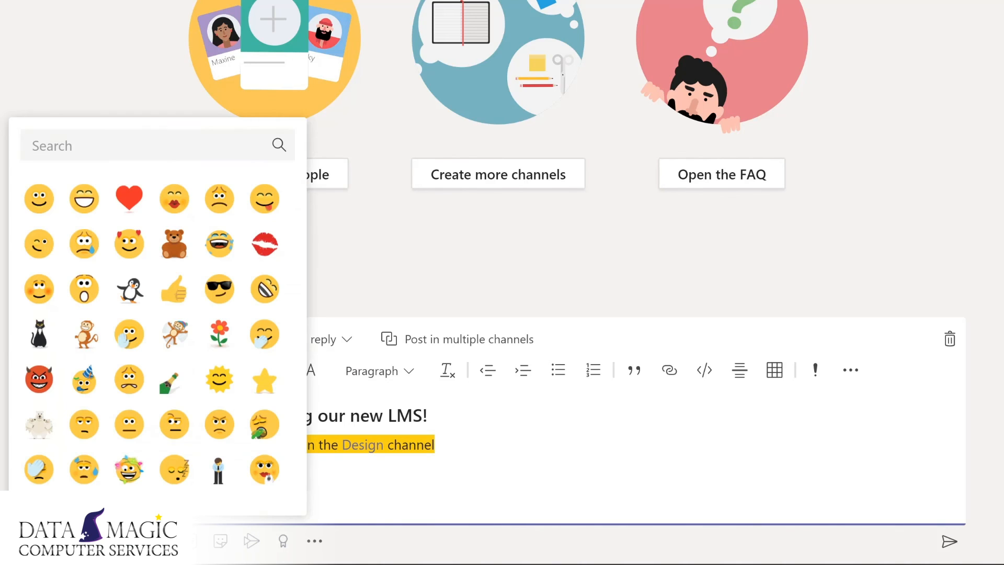
click(40, 199)
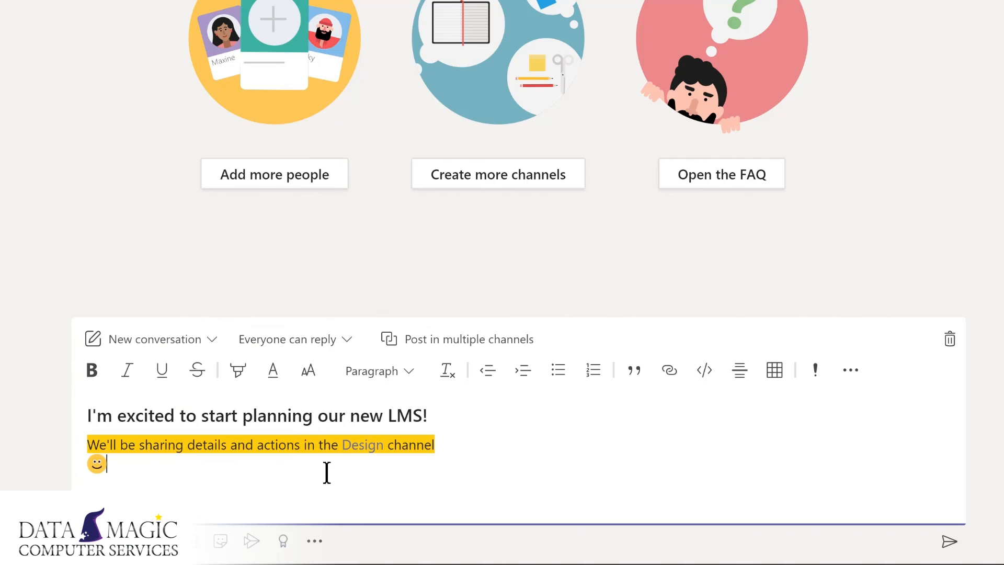
- Search the GIFs for "yay" and insert the one of the cheering man in a gray shirt
click(189, 541)
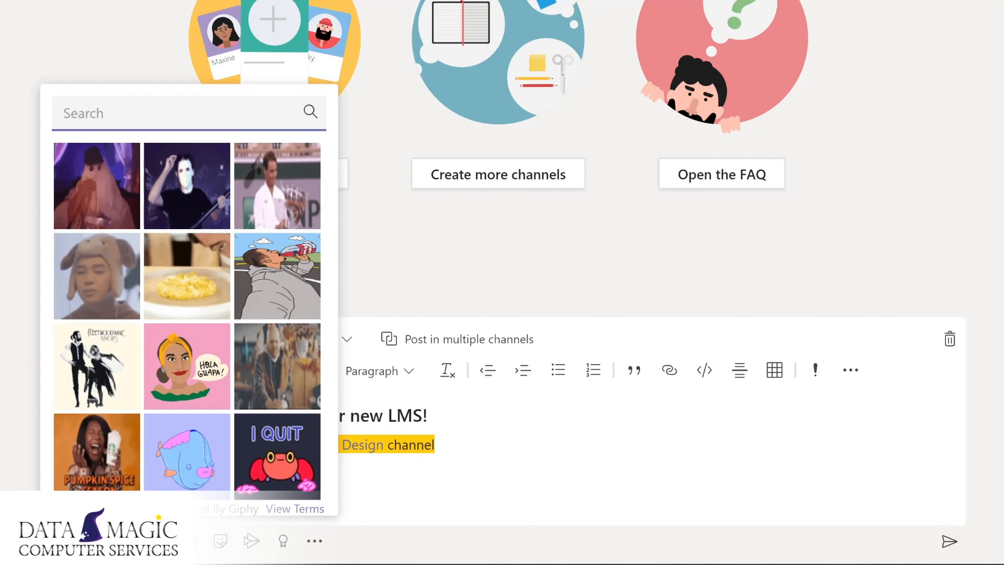
text(yay)
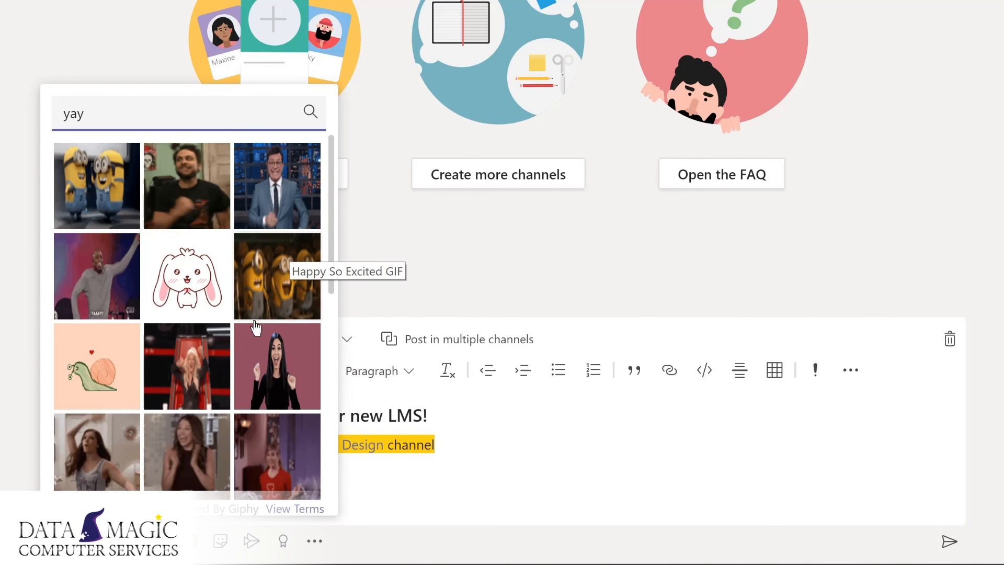
click(83, 288)
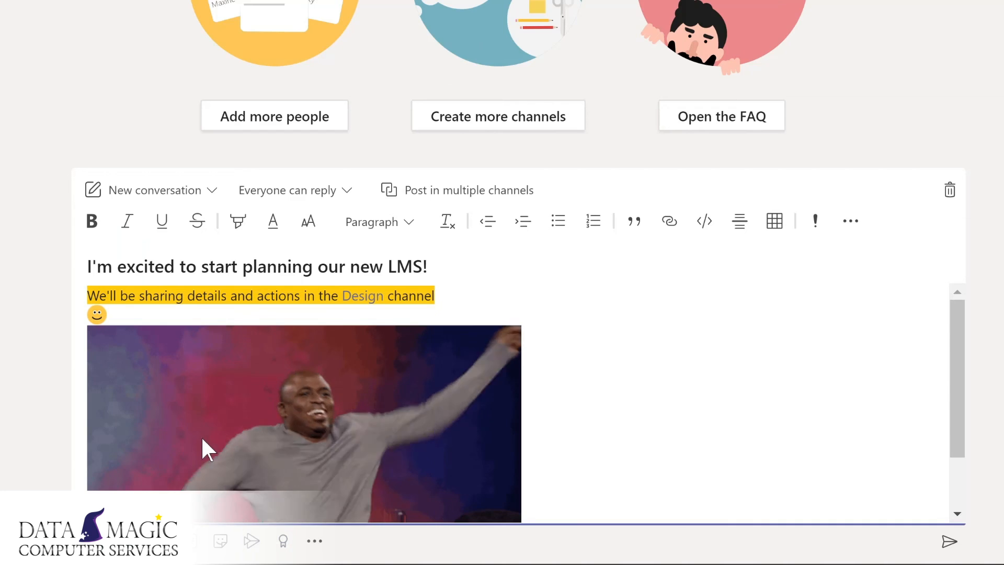
- Add the popular "OH YEAH!" sticker with its default caption and send the post
click(221, 542)
click(187, 266)
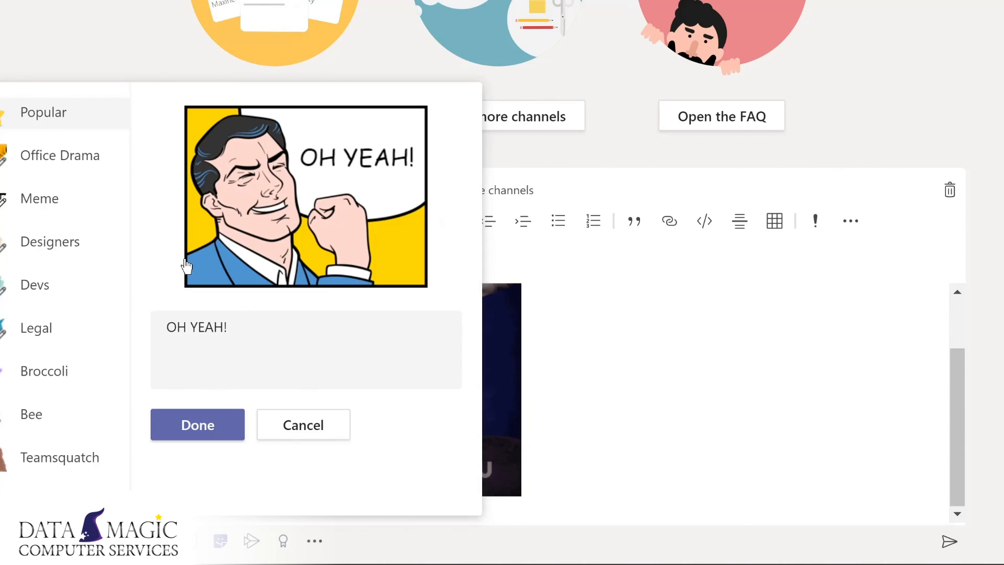
click(198, 425)
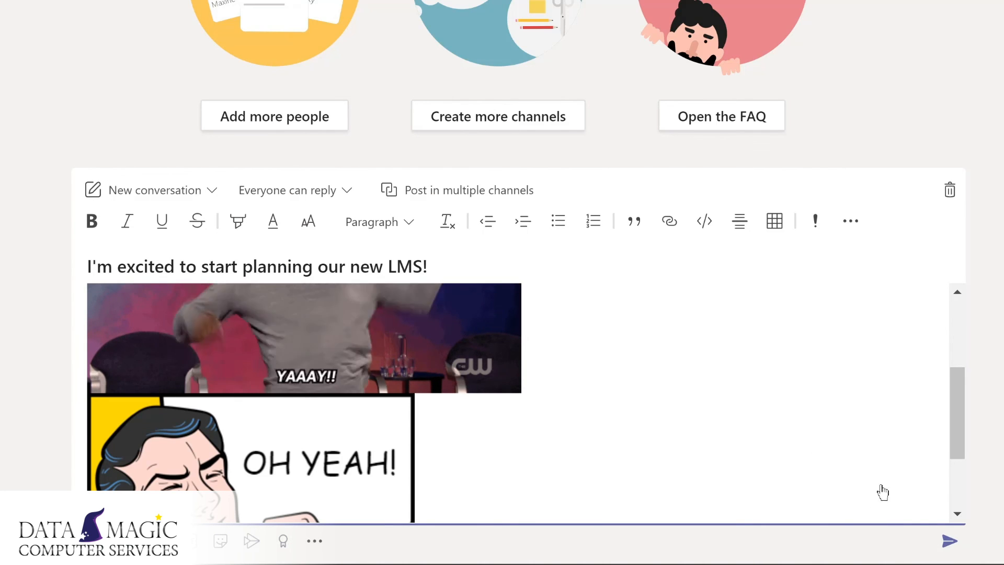
key(Return)
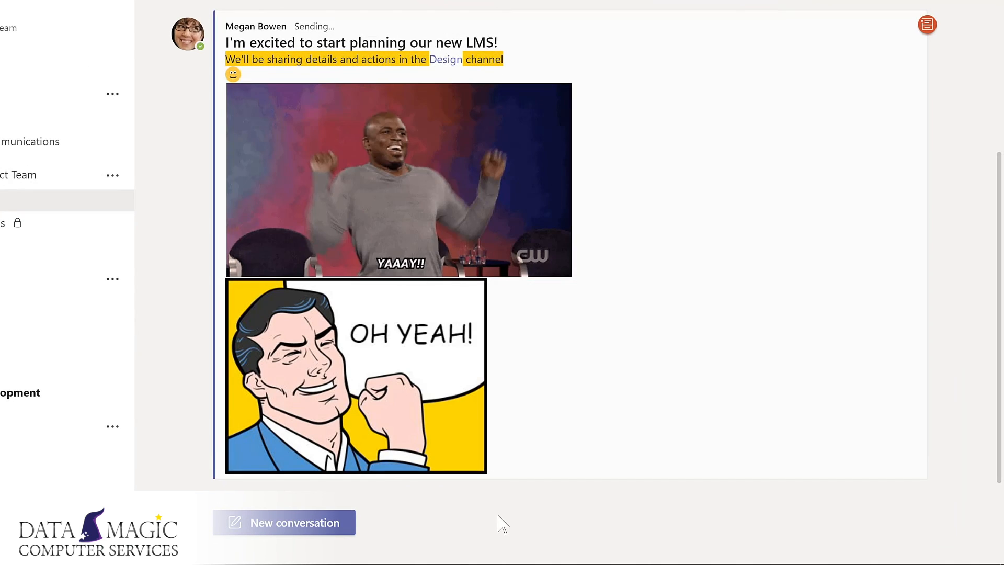